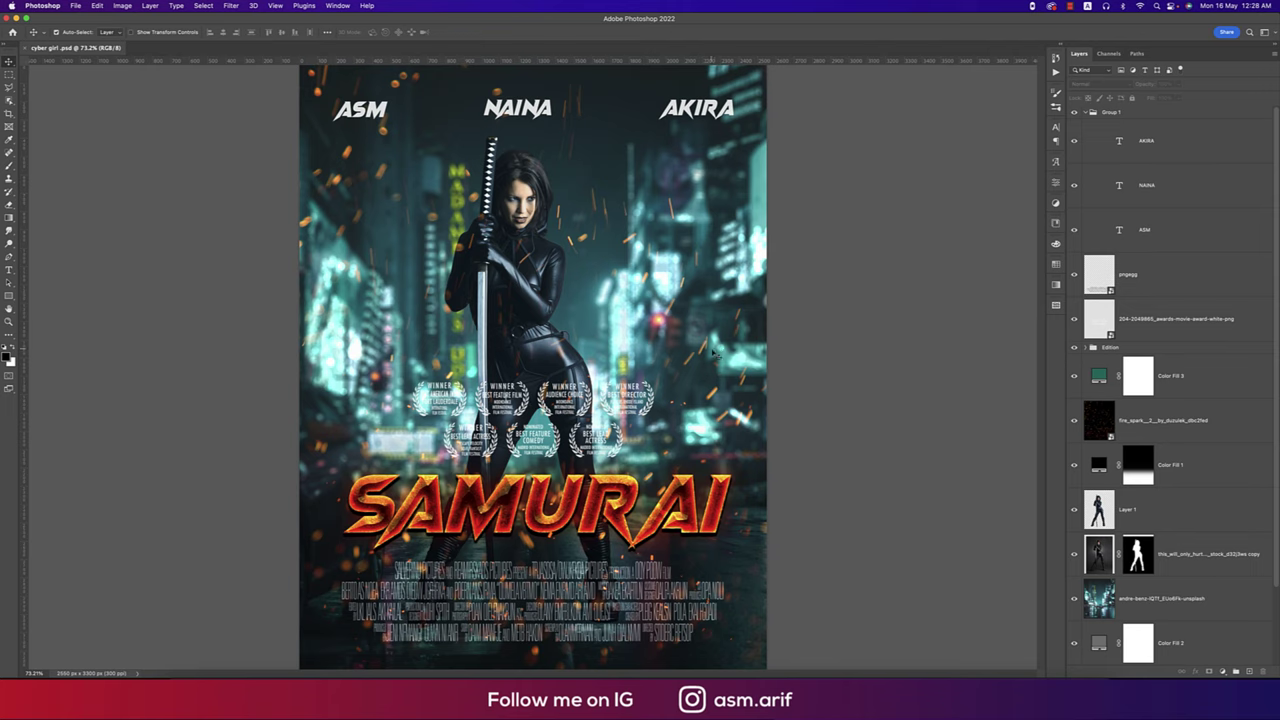
# Step: Create a new document from the Print tab's Letter preset (2550 × 3300 px)
pyautogui.click(75, 5)
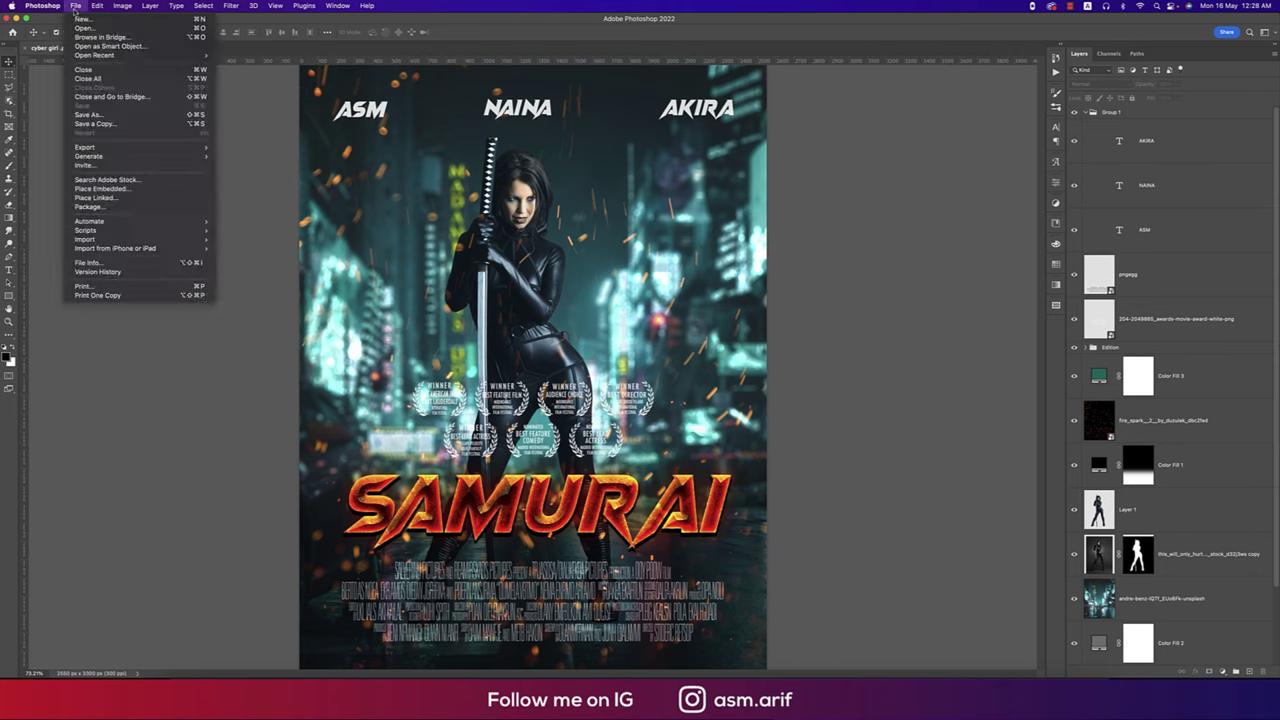
pyautogui.click(84, 14)
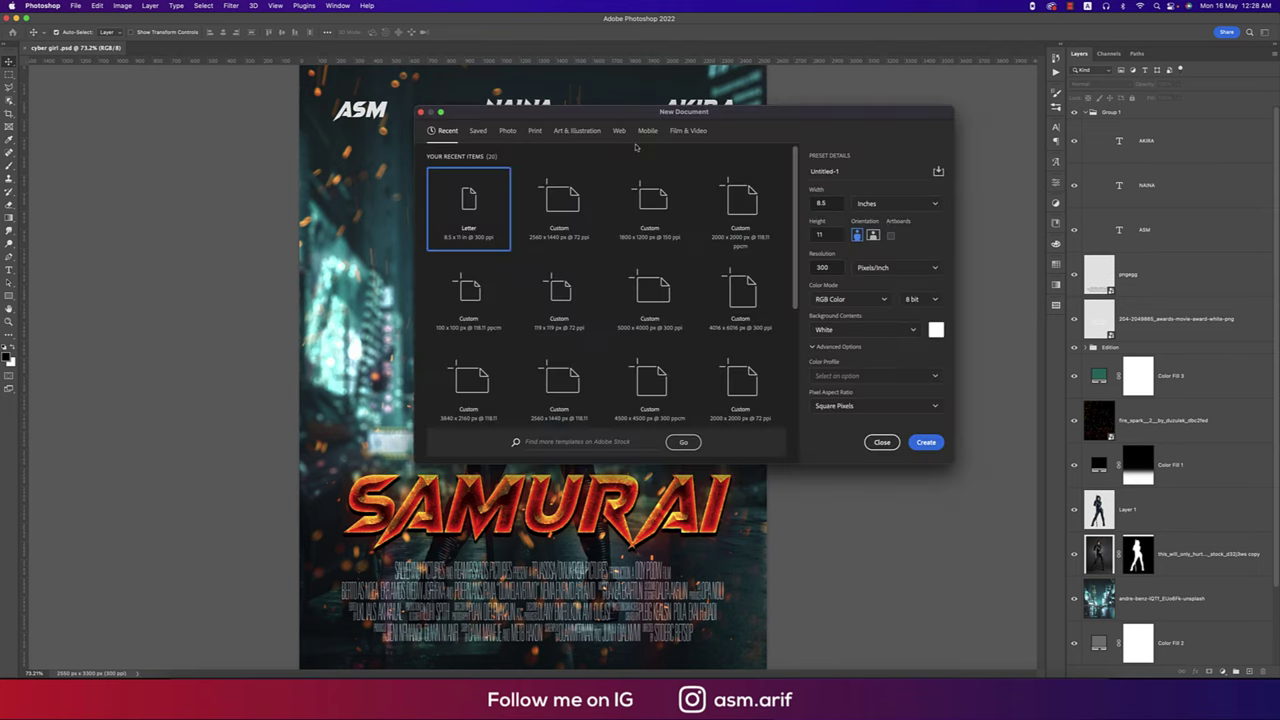
pyautogui.click(535, 131)
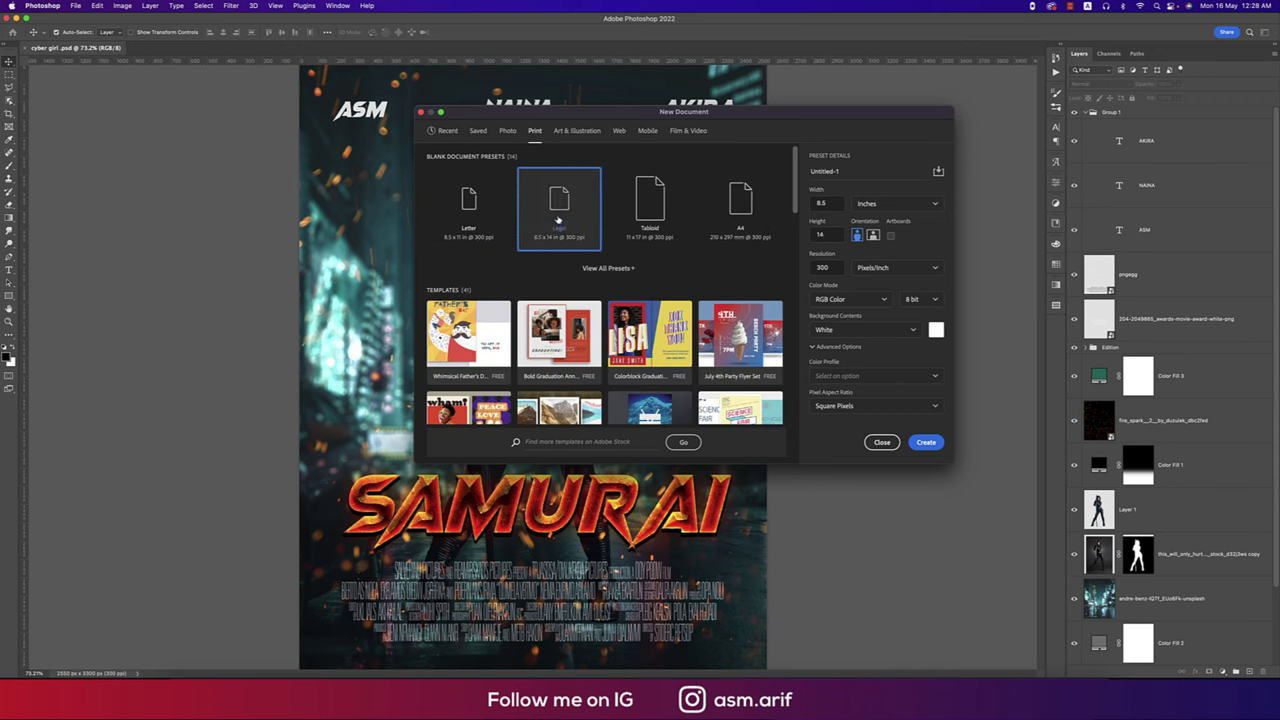
pyautogui.click(926, 442)
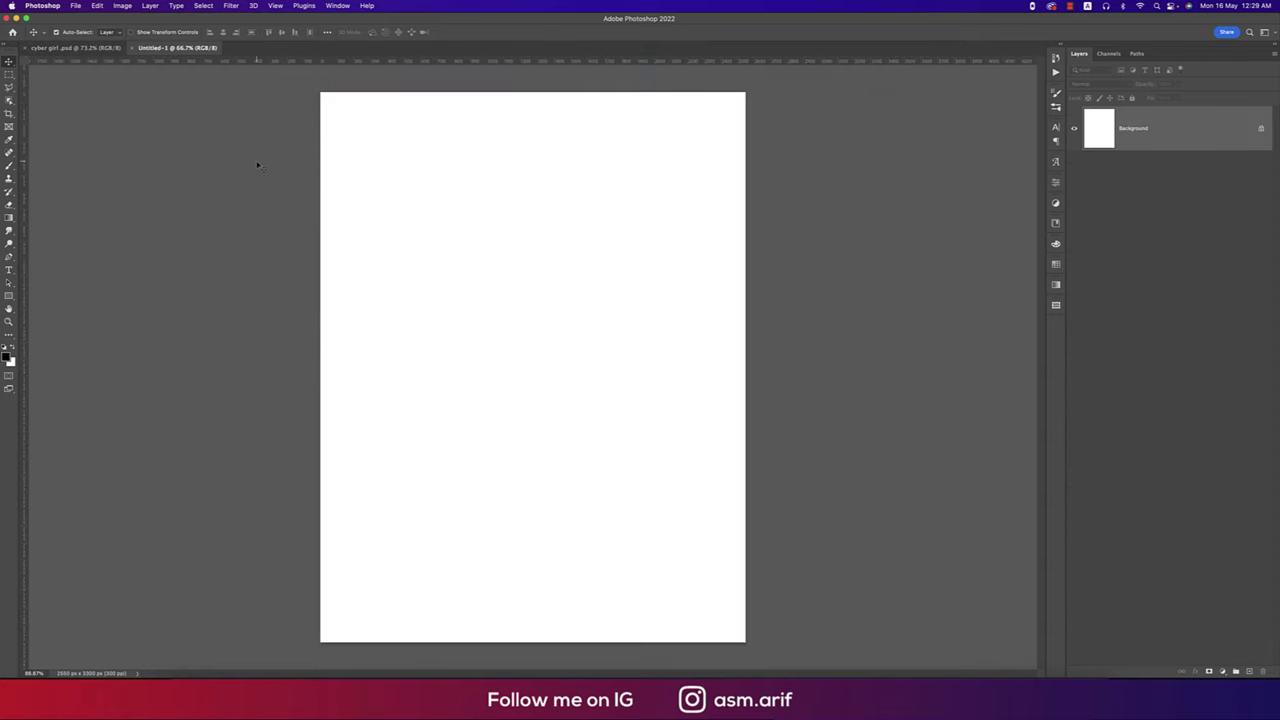
# Step: Place the sword-wielding woman photo as an embedded layer and commit it
pyautogui.click(76, 6)
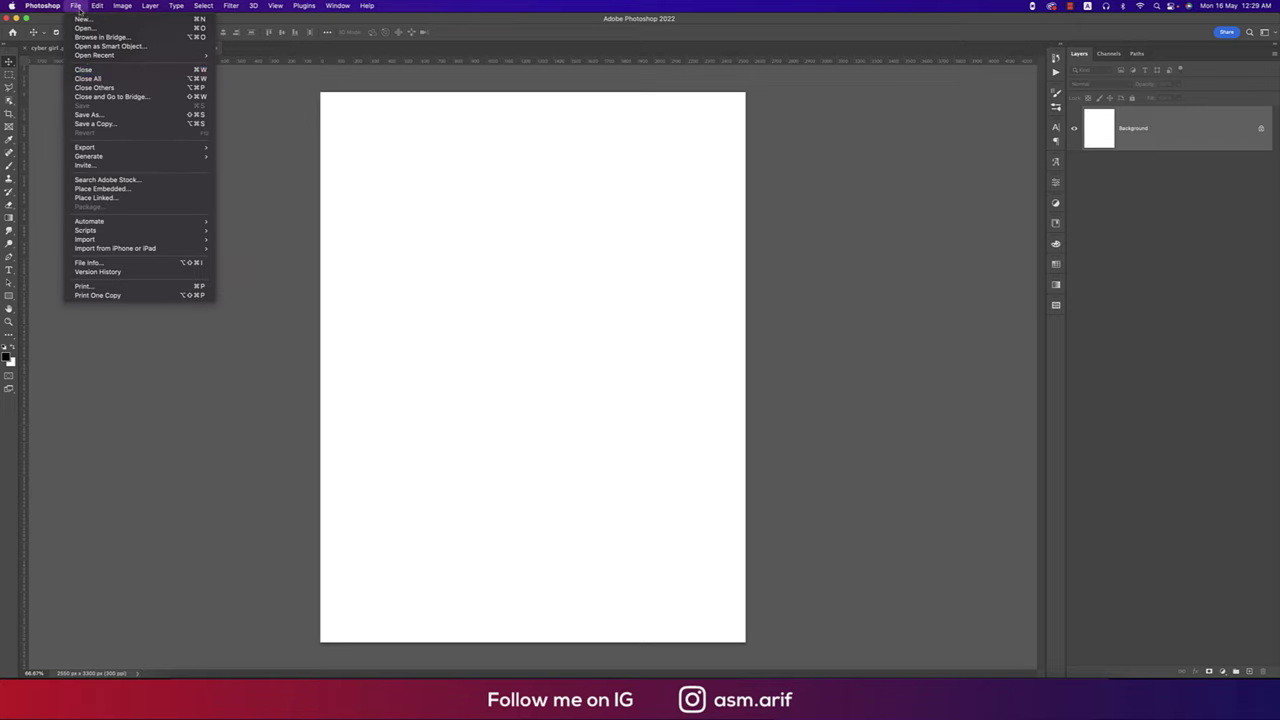
pyautogui.click(128, 190)
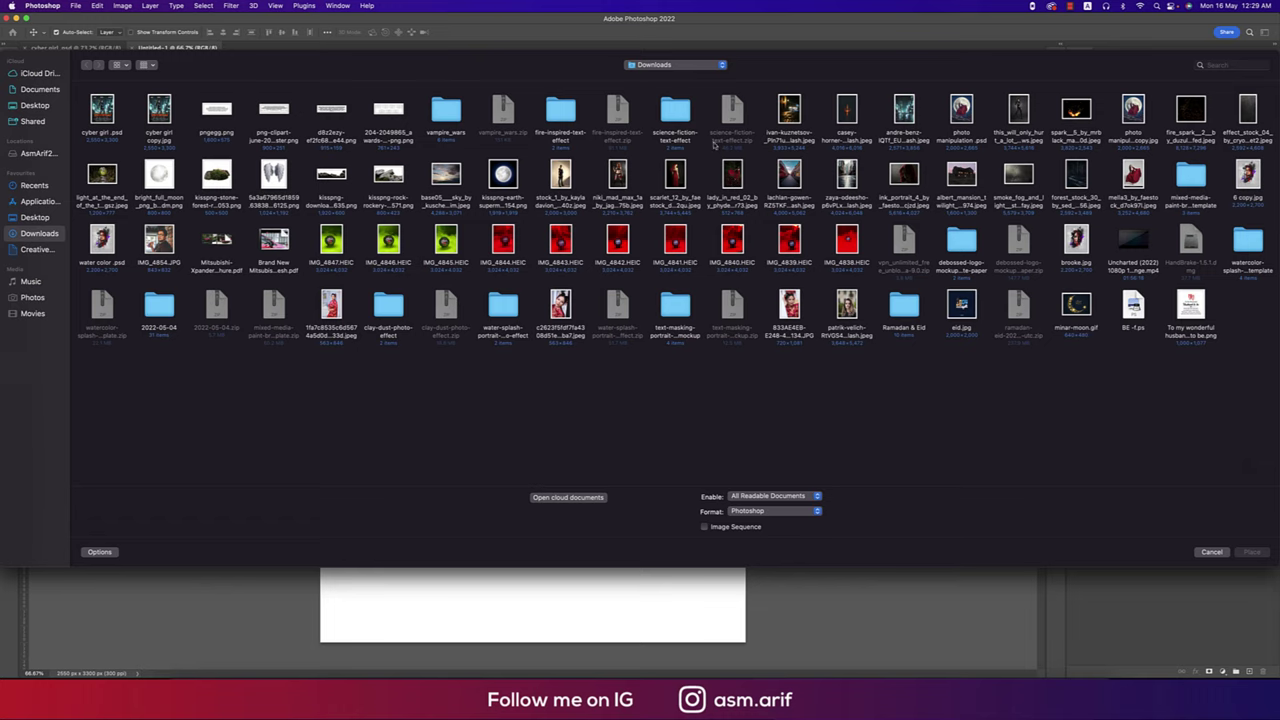
pyautogui.doubleClick(1018, 108)
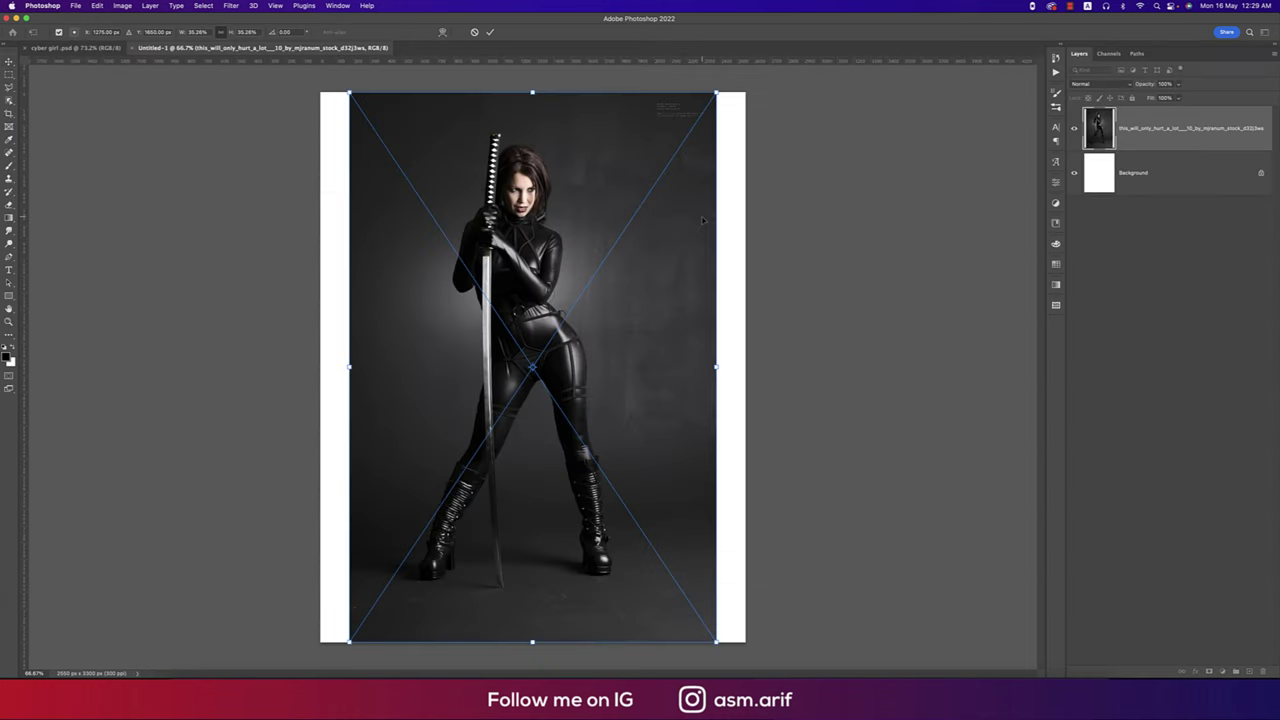
pyautogui.click(490, 32)
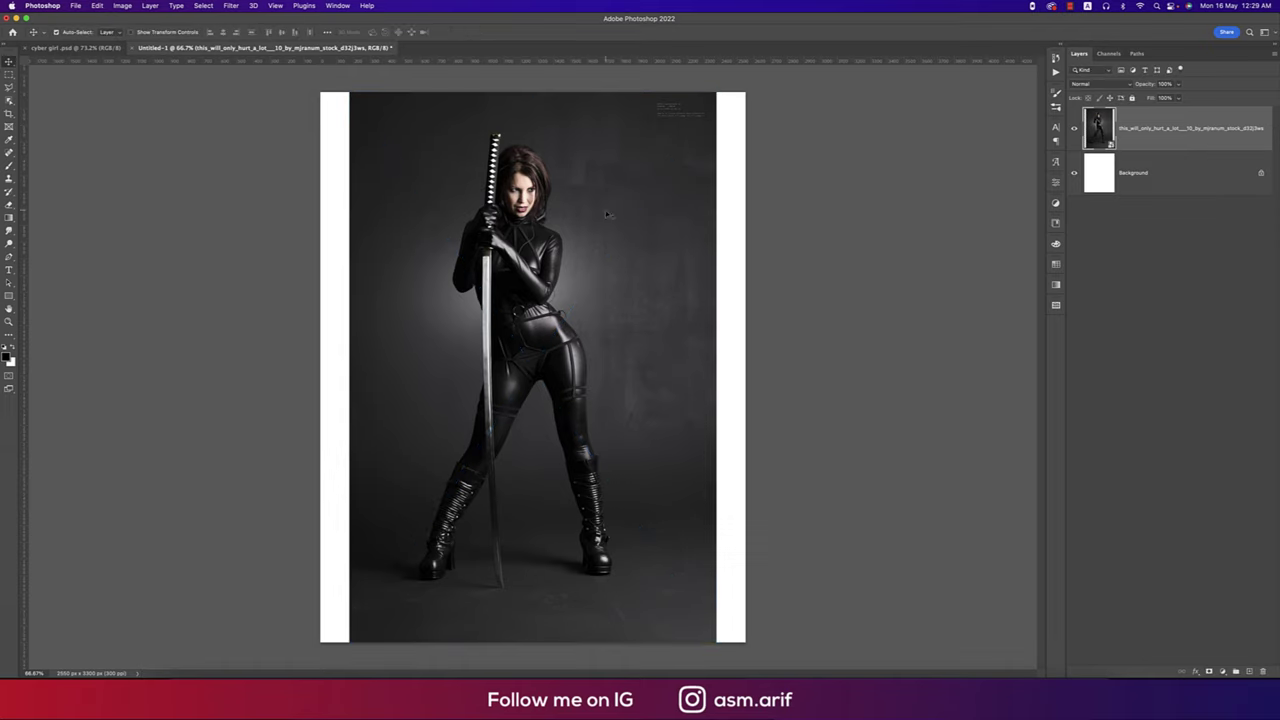
# Step: Select the woman and her sword with the Object Selection Tool
pyautogui.click(9, 101)
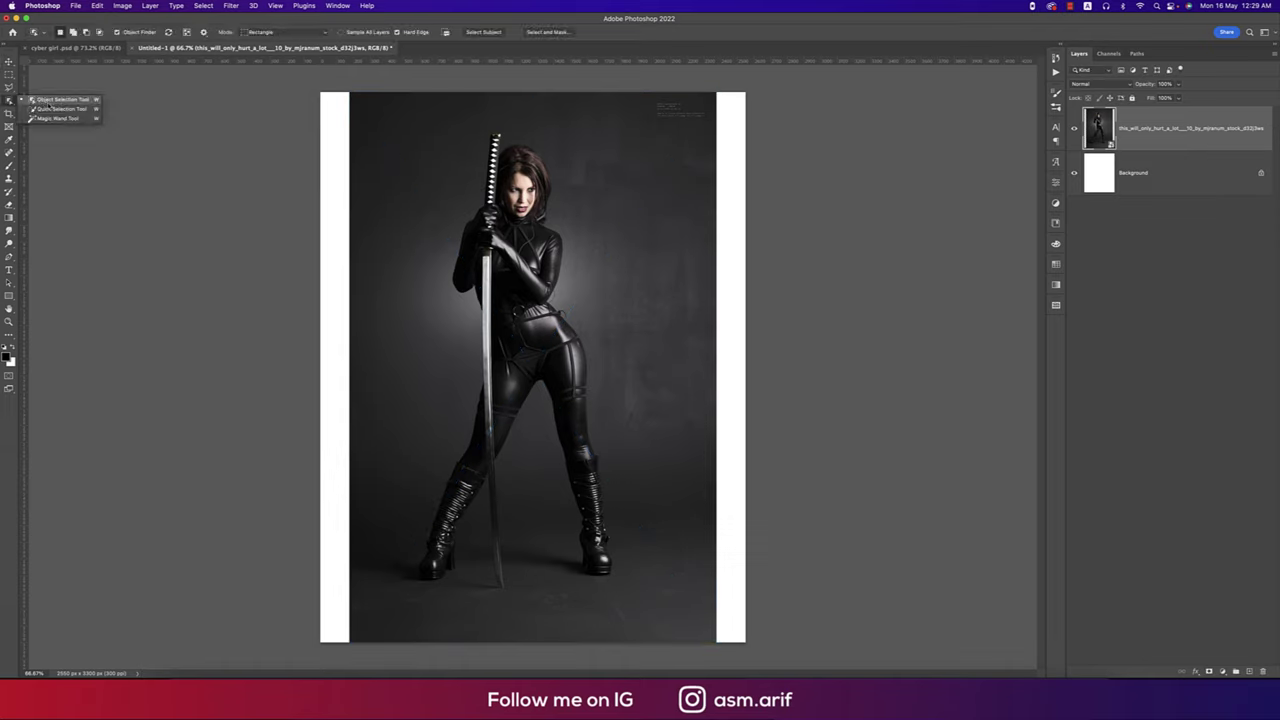
pyautogui.click(47, 100)
pyautogui.moveTo(371, 105); pyautogui.dragTo(627, 577)
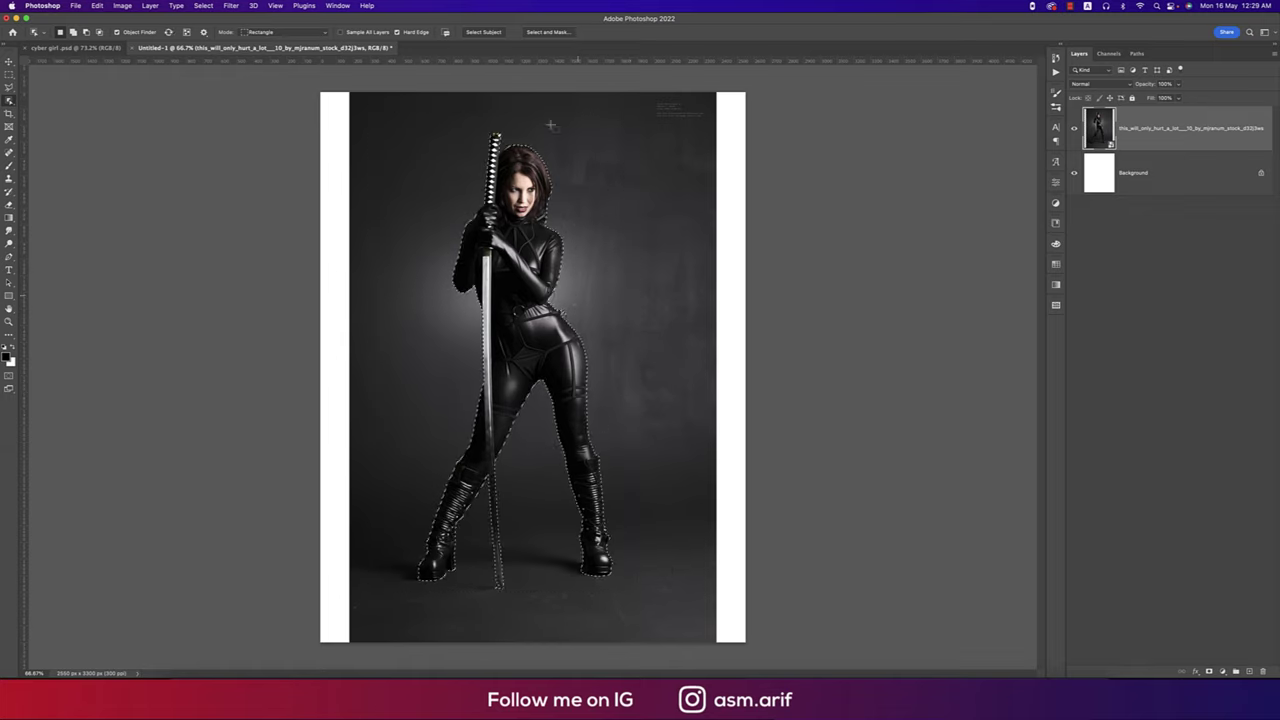
# Step: In Select and Mask, shift the edge inward, set contrast 14%, and output to New Layer with Layer Mask
pyautogui.click(543, 32)
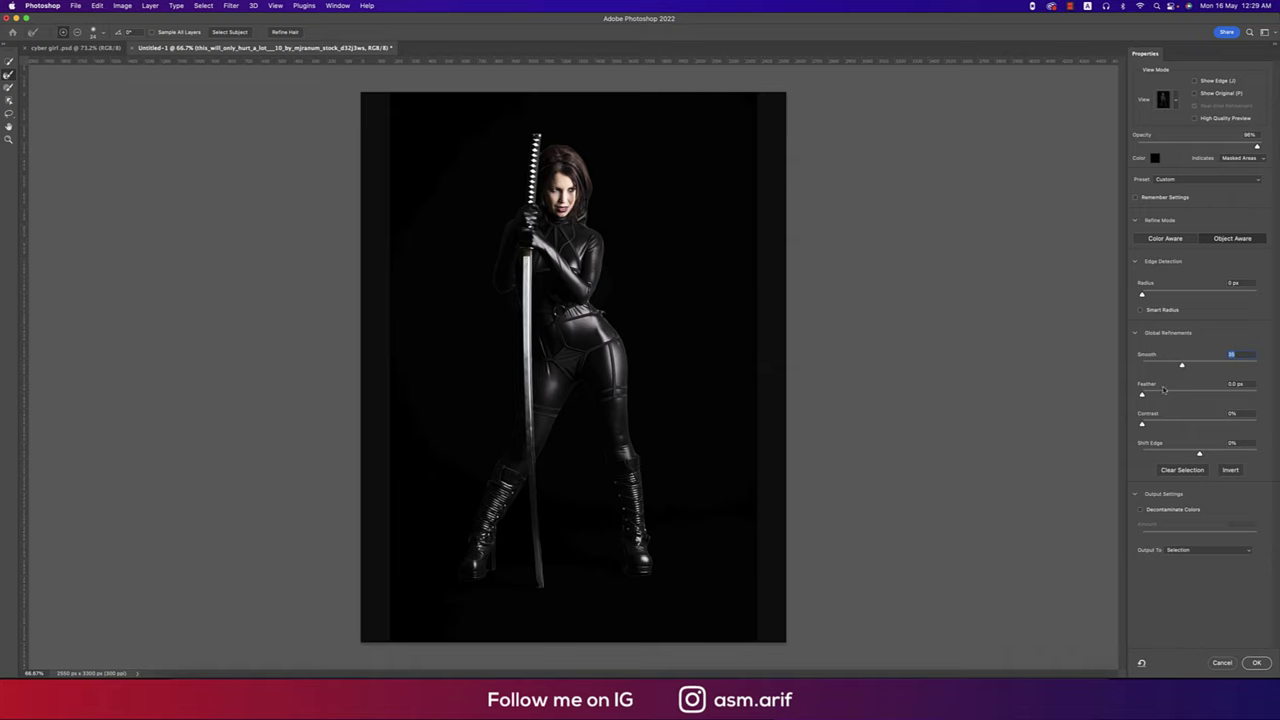
pyautogui.moveTo(1190, 454); pyautogui.dragTo(1176, 455)
pyautogui.click(1158, 423)
pyautogui.click(1211, 549)
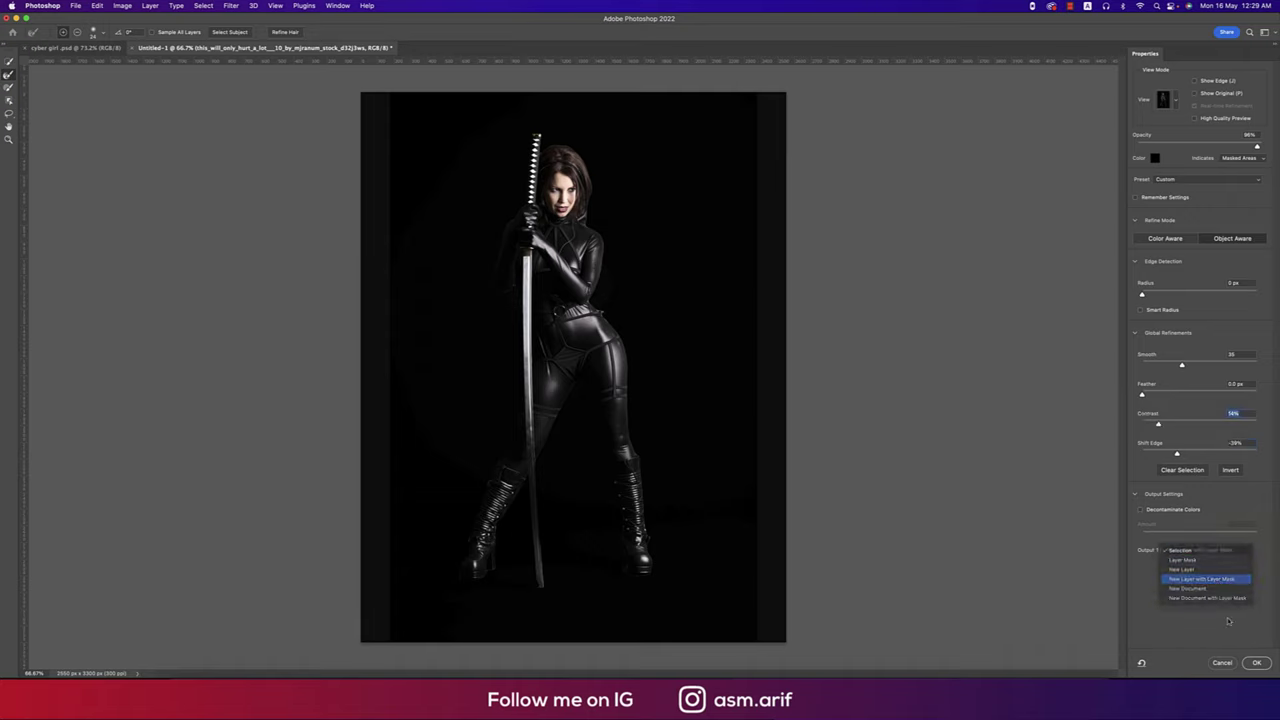
pyautogui.click(1216, 581)
pyautogui.click(1256, 662)
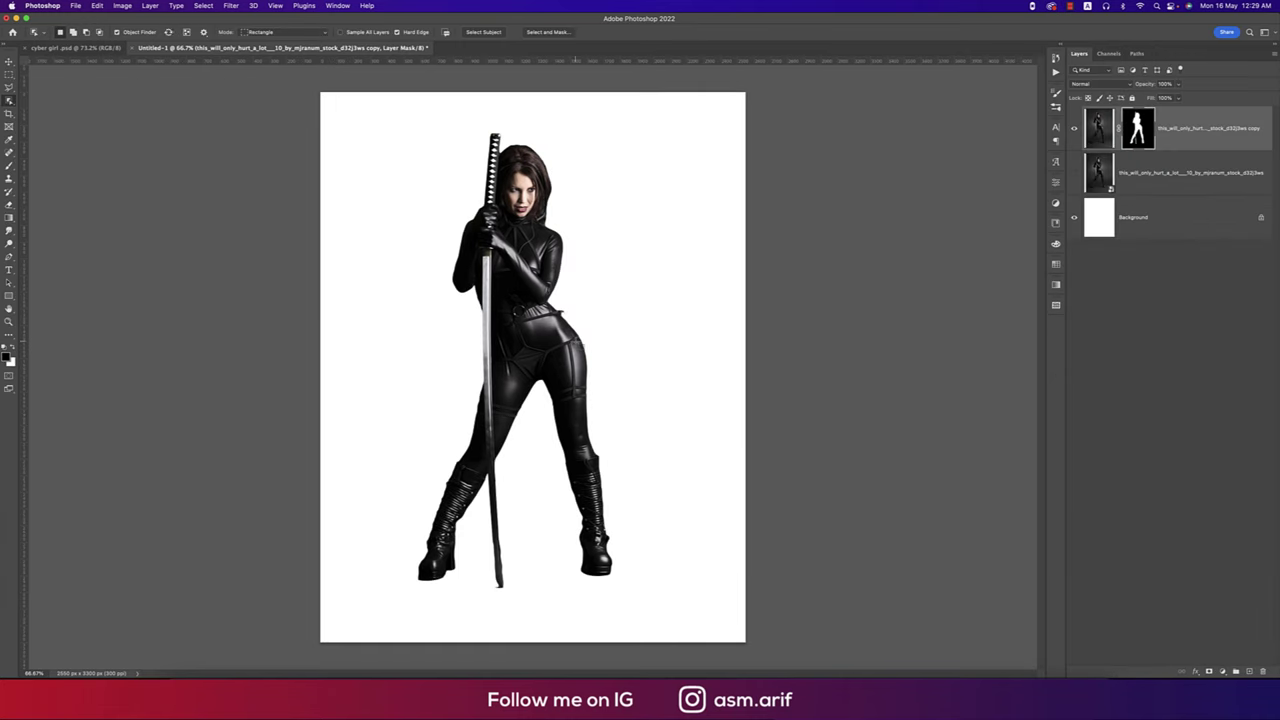
# Step: Place the andre-benz neon city street photo as an embedded image
pyautogui.press('v')
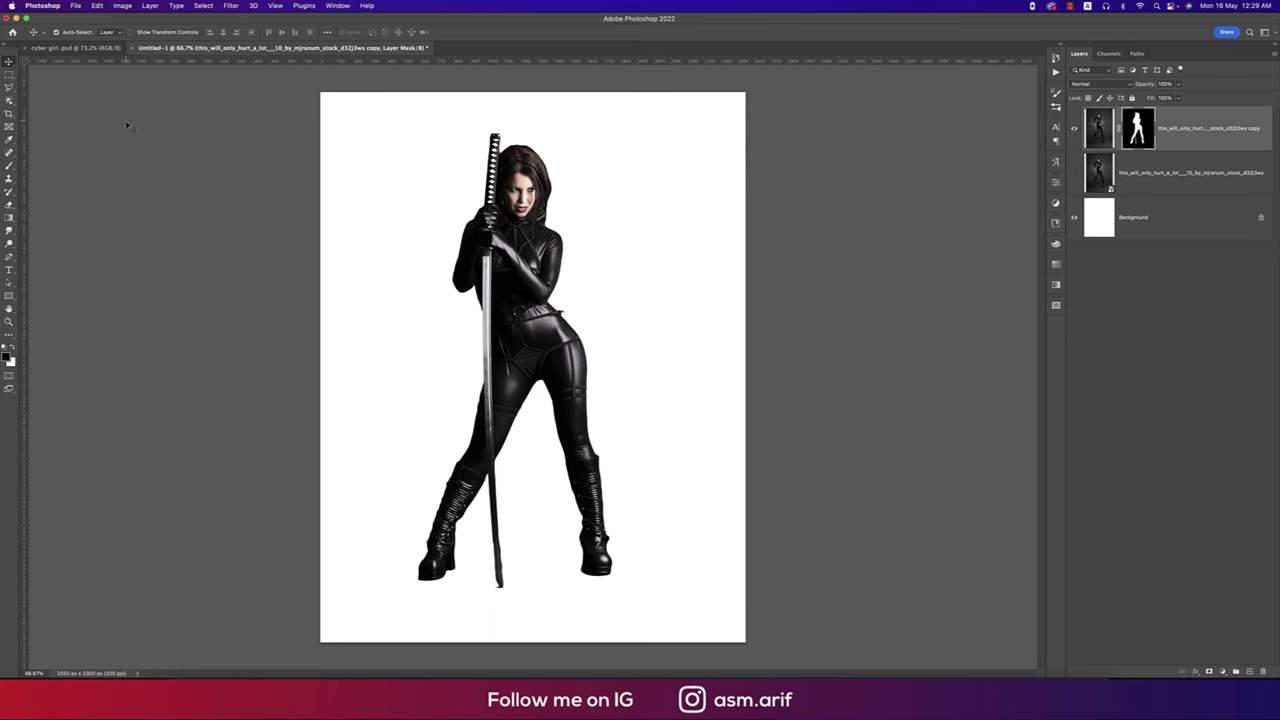
pyautogui.click(76, 6)
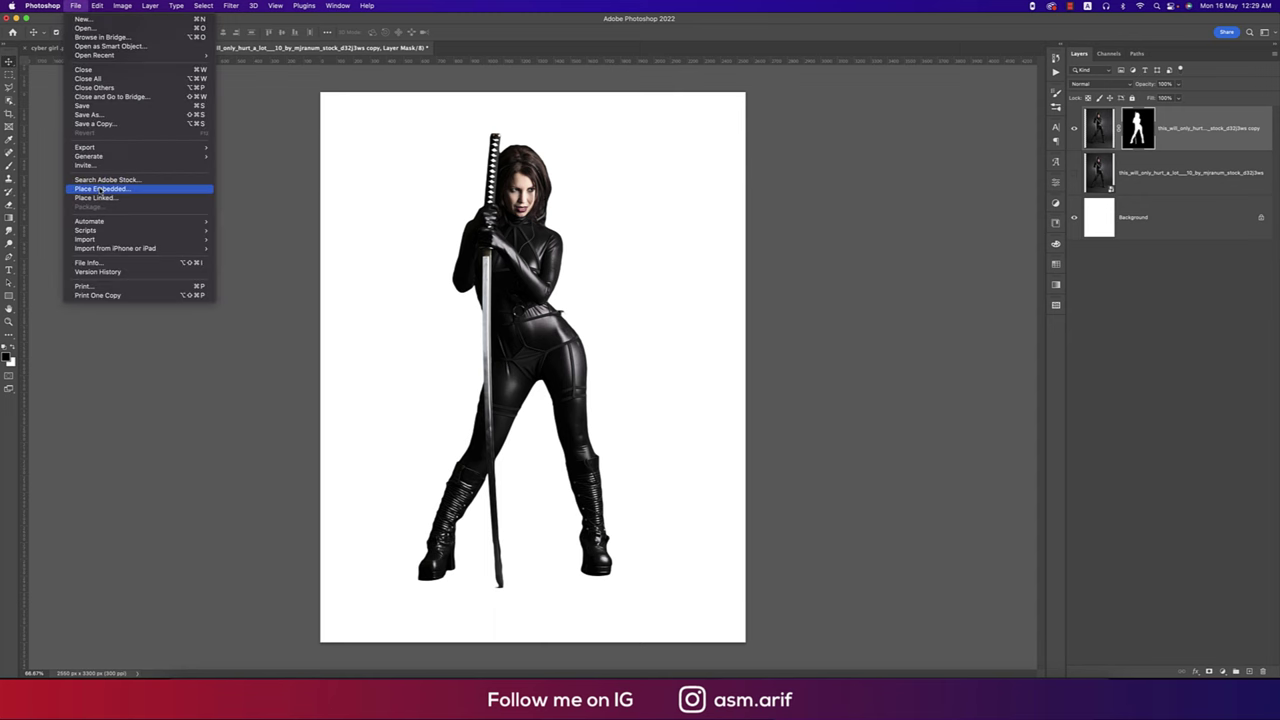
pyautogui.click(100, 189)
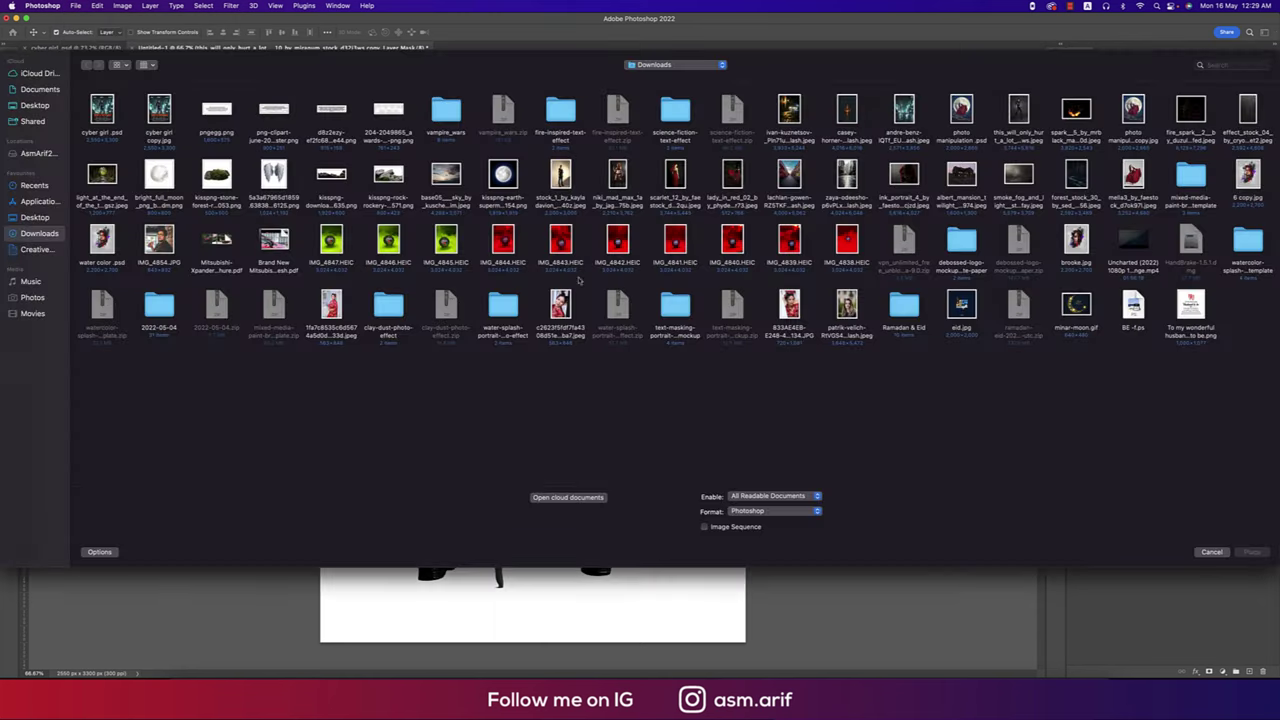
pyautogui.doubleClick(904, 110)
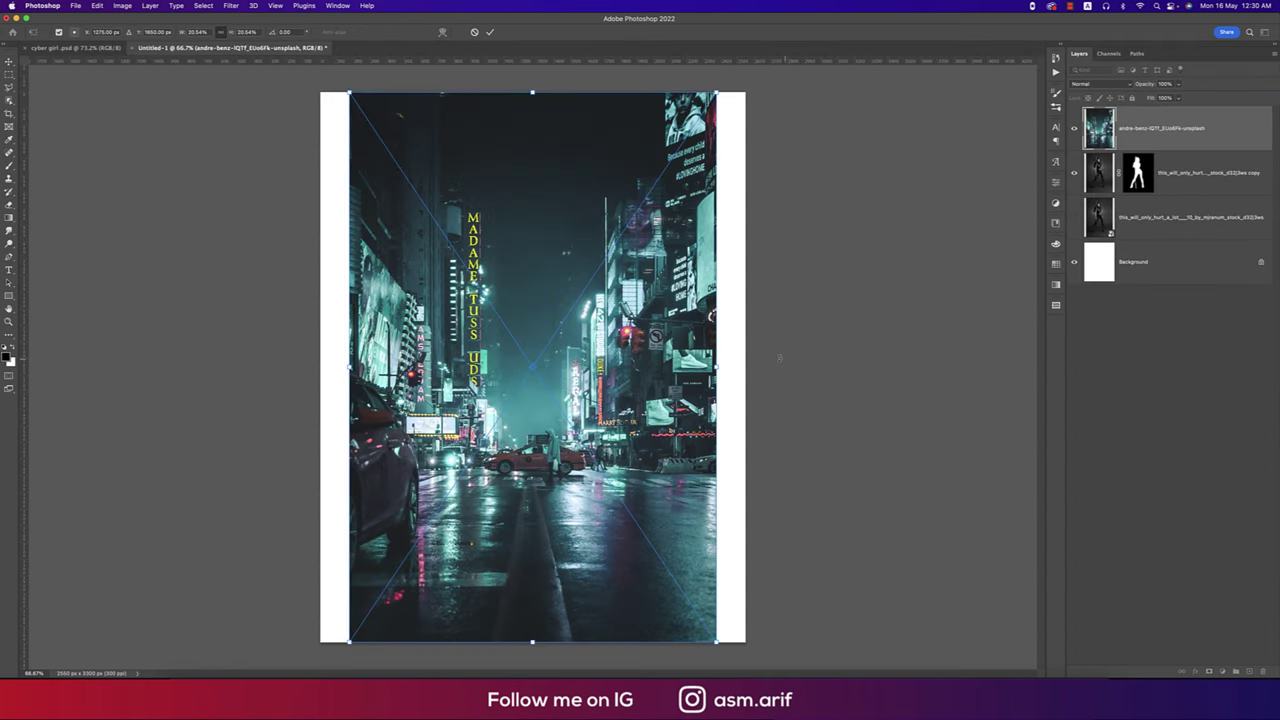
# Step: Stretch the city photo to fill the canvas, commit it, and move it beneath the woman
pyautogui.moveTo(717, 367); pyautogui.dragTo(745, 368)
pyautogui.moveTo(347, 370); pyautogui.dragTo(321, 367)
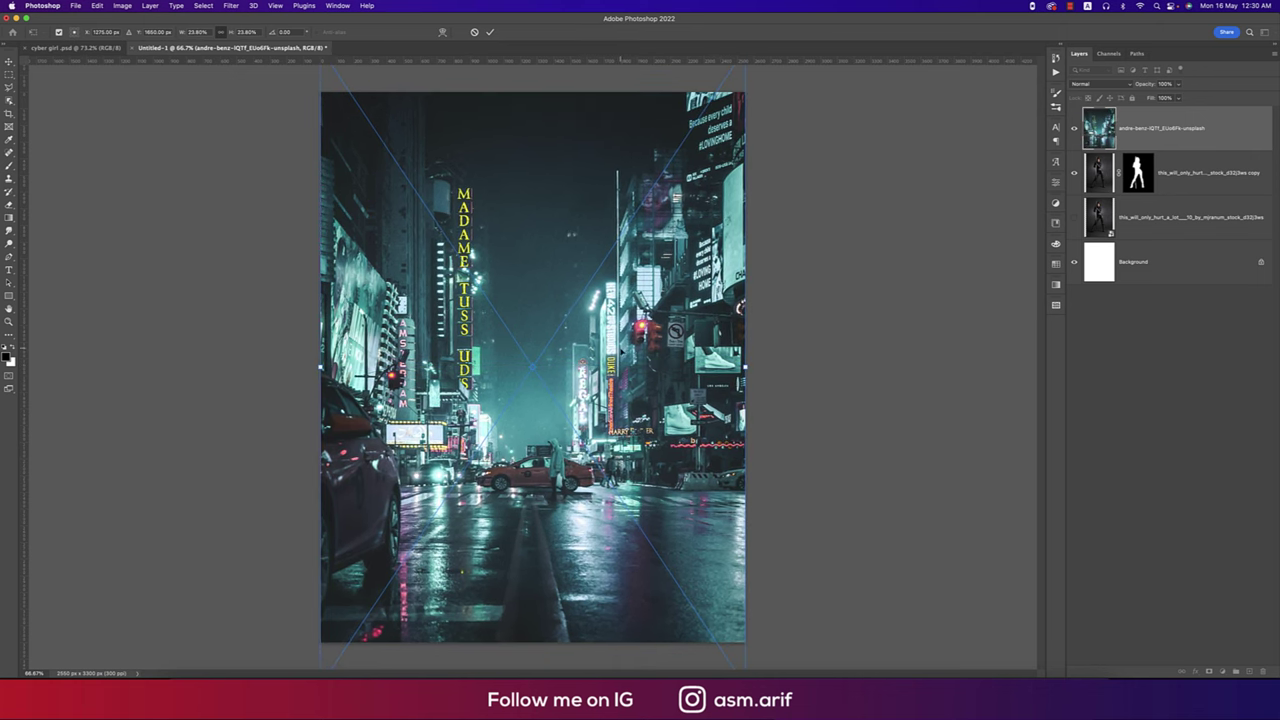
pyautogui.moveTo(533, 400); pyautogui.dragTo(533, 378)
pyautogui.press('Return')
pyautogui.moveTo(1145, 146); pyautogui.dragTo(1140, 190)
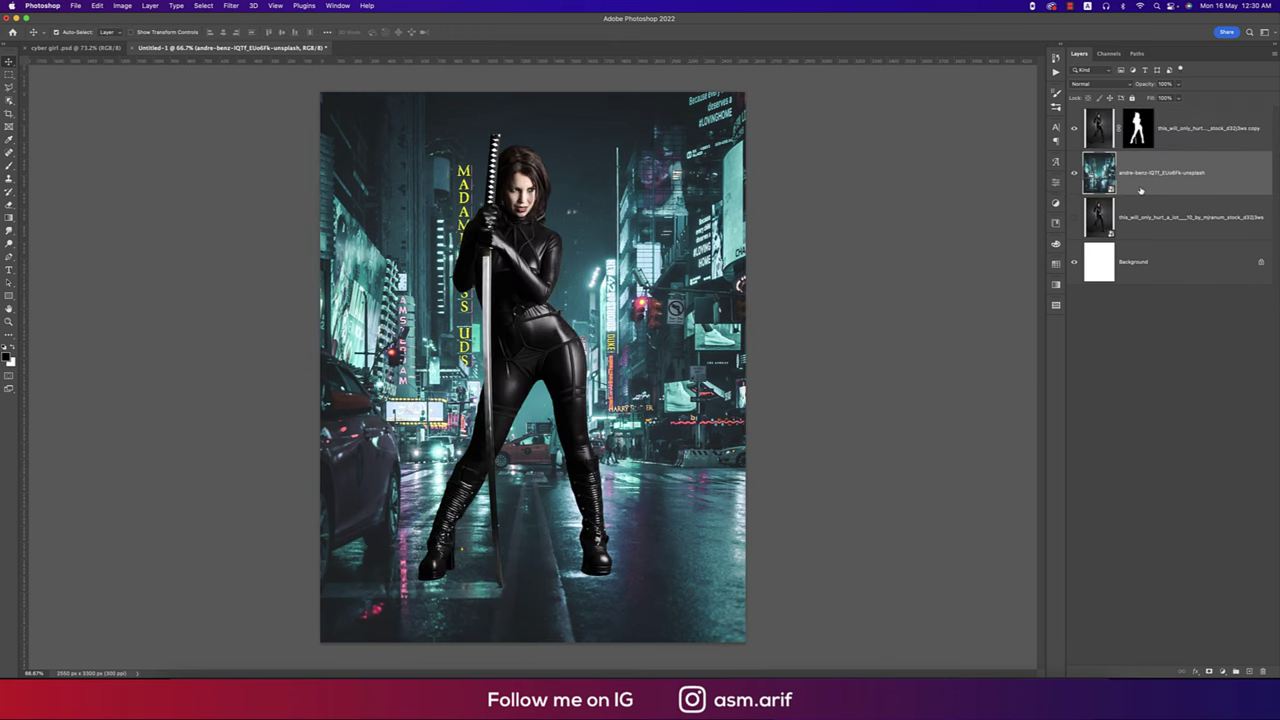
# Step: Scale the masked woman layer to about 84% and lower her onto the street
pyautogui.click(543, 266)
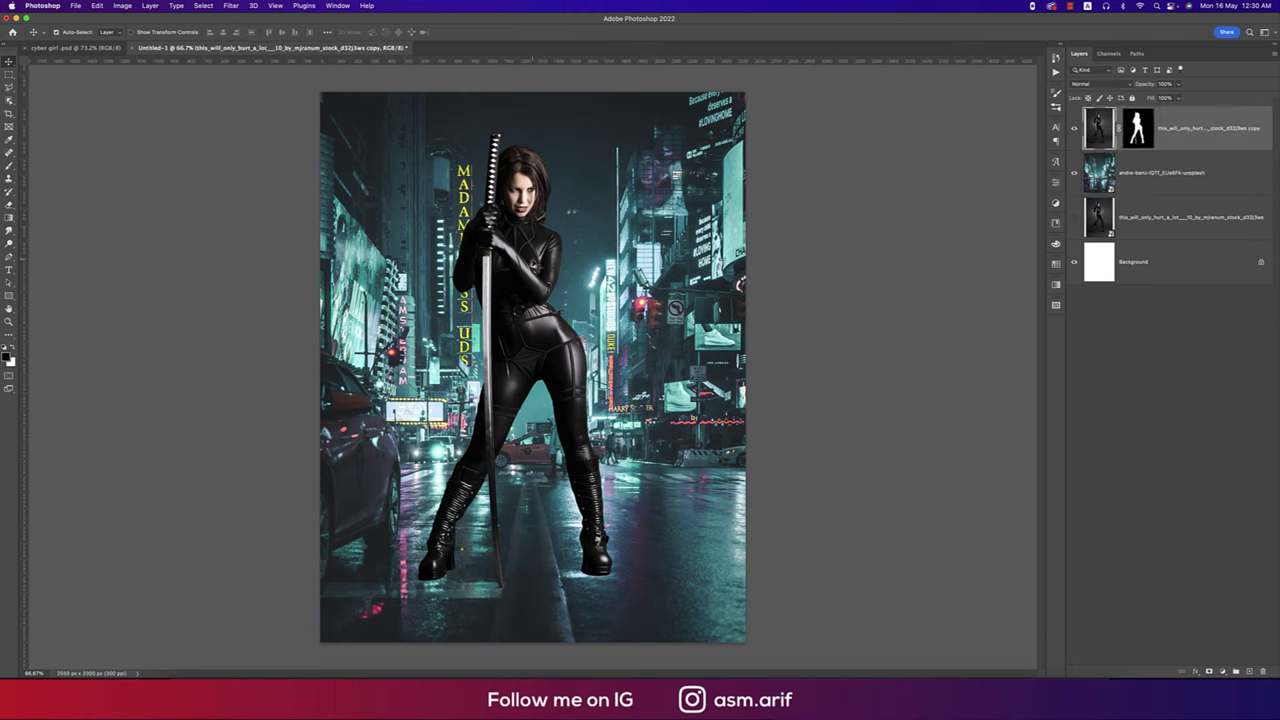
pyautogui.hotkey('ctrl', 't')
pyautogui.moveTo(532, 92); pyautogui.dragTo(532, 180)
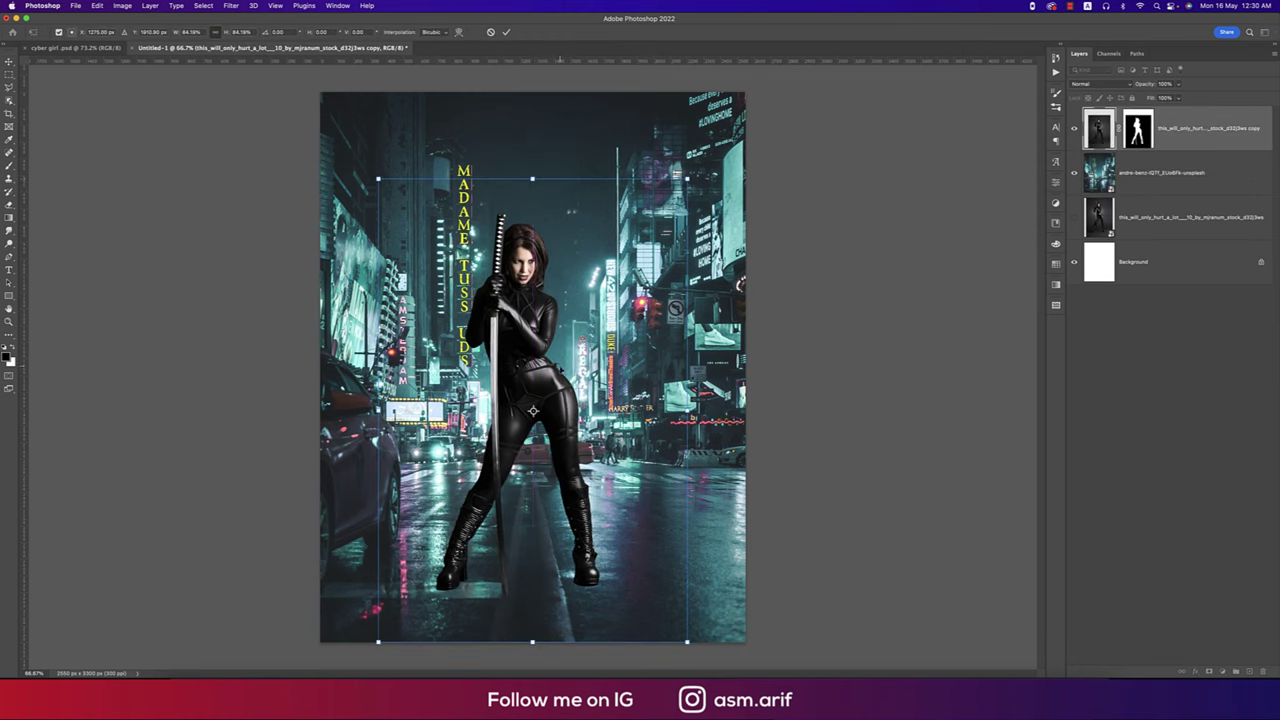
pyautogui.moveTo(533, 410); pyautogui.dragTo(533, 420)
pyautogui.press('Return')
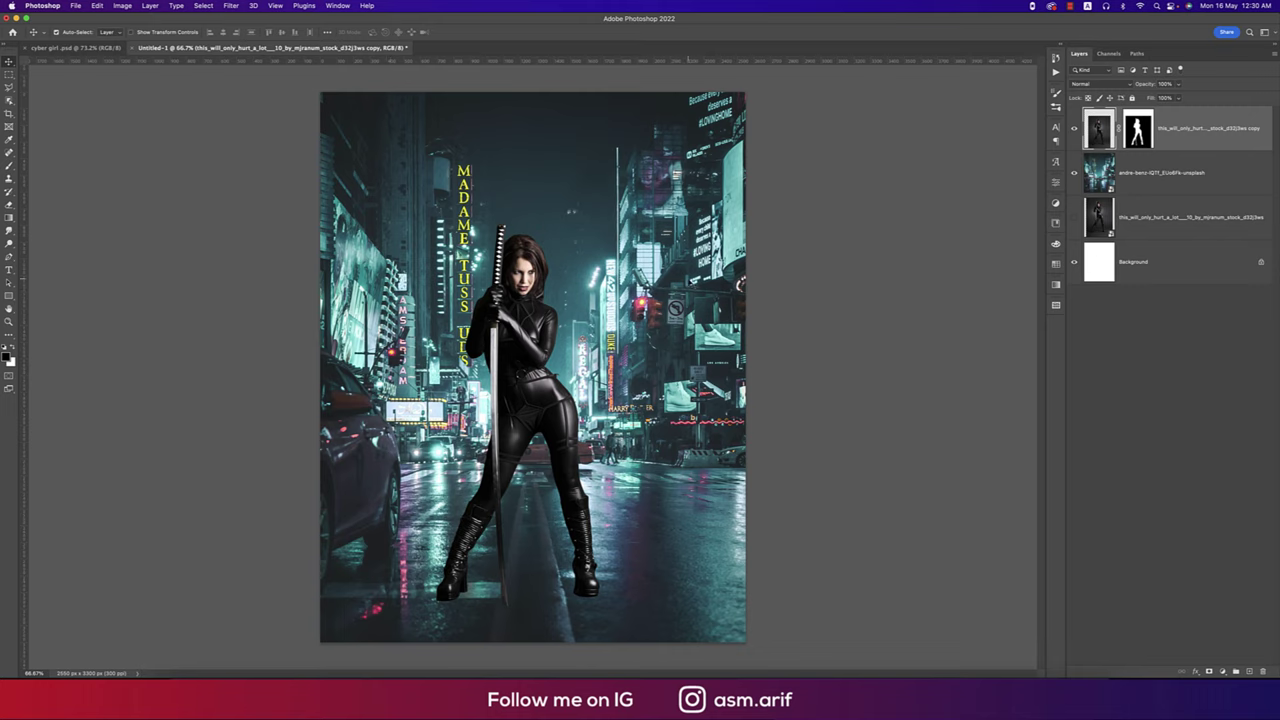
# Step: After checking the cyber girl.psd reference, rasterize the city street layer
pyautogui.click(75, 47)
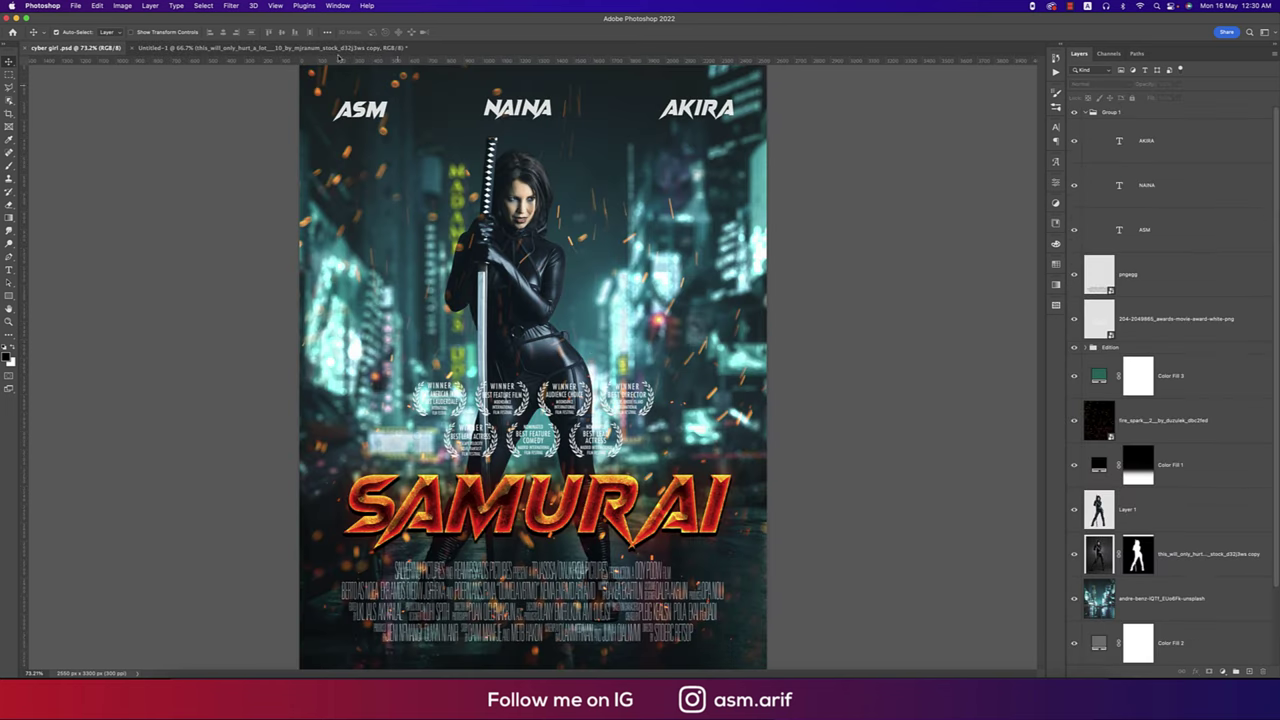
pyautogui.click(310, 48)
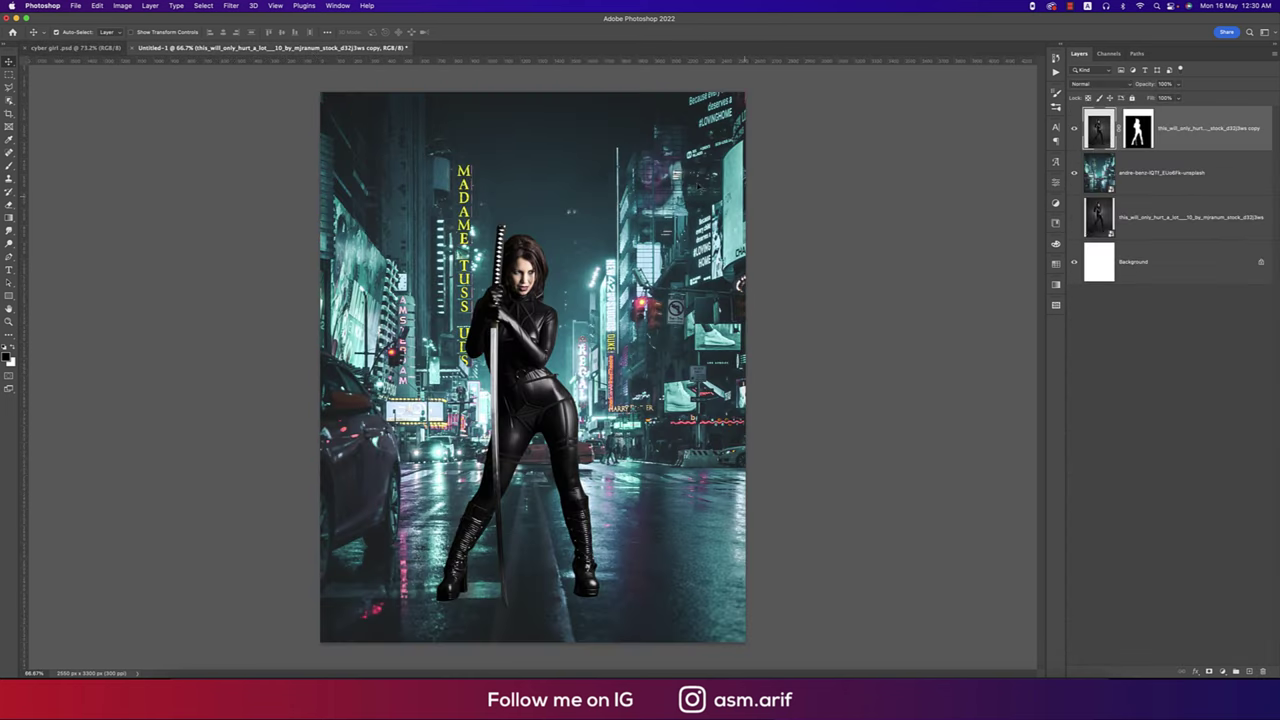
pyautogui.click(1155, 178)
pyautogui.rightClick(1155, 178)
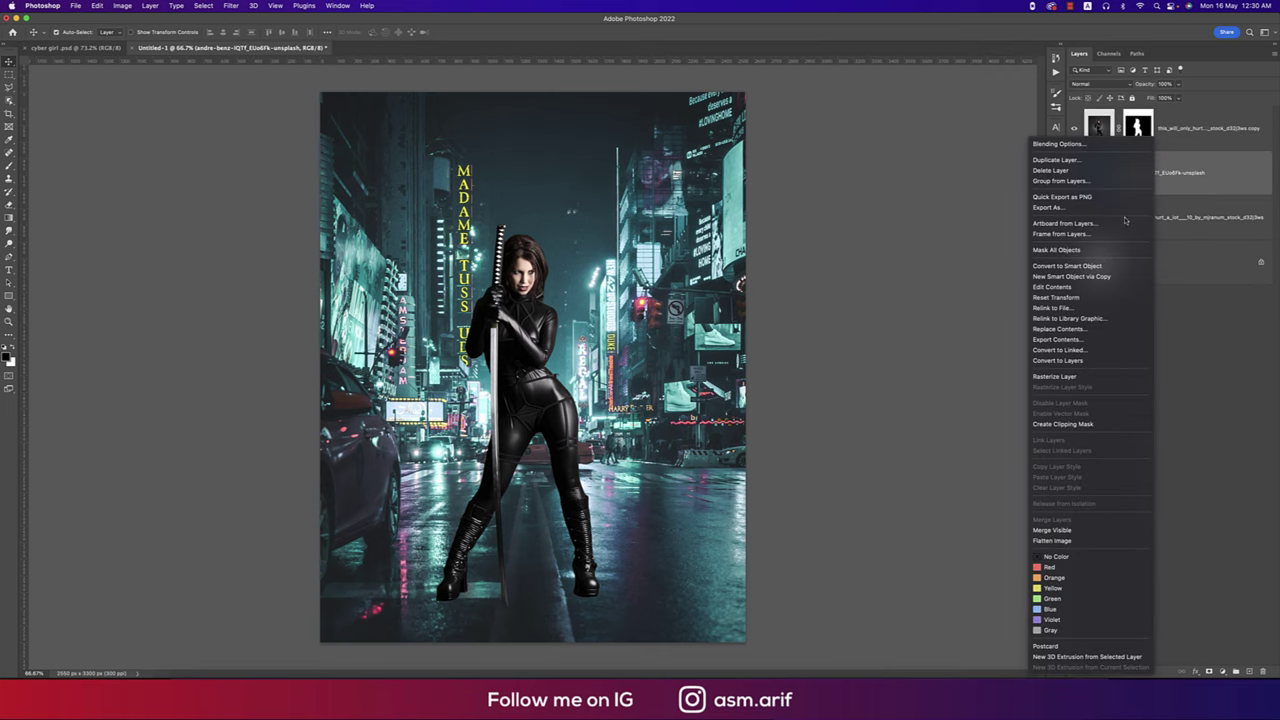
pyautogui.click(1049, 377)
pyautogui.click(1190, 138)
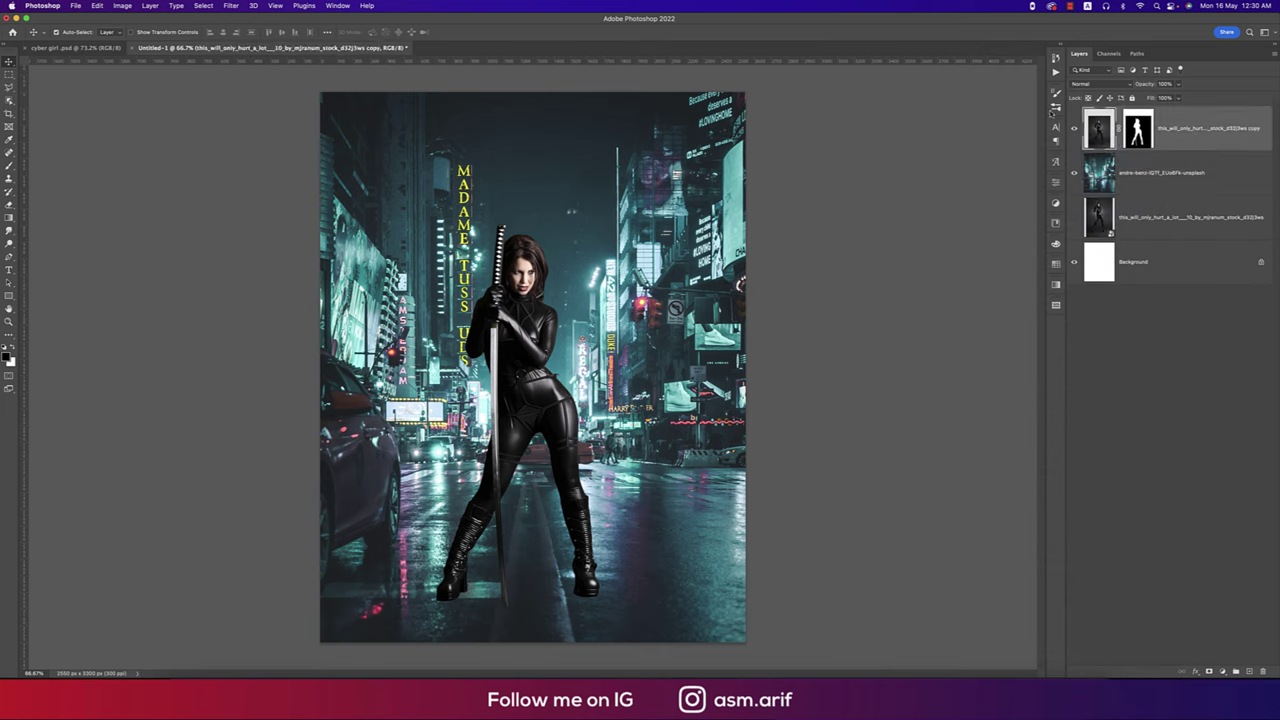
pyautogui.click(236, 8)
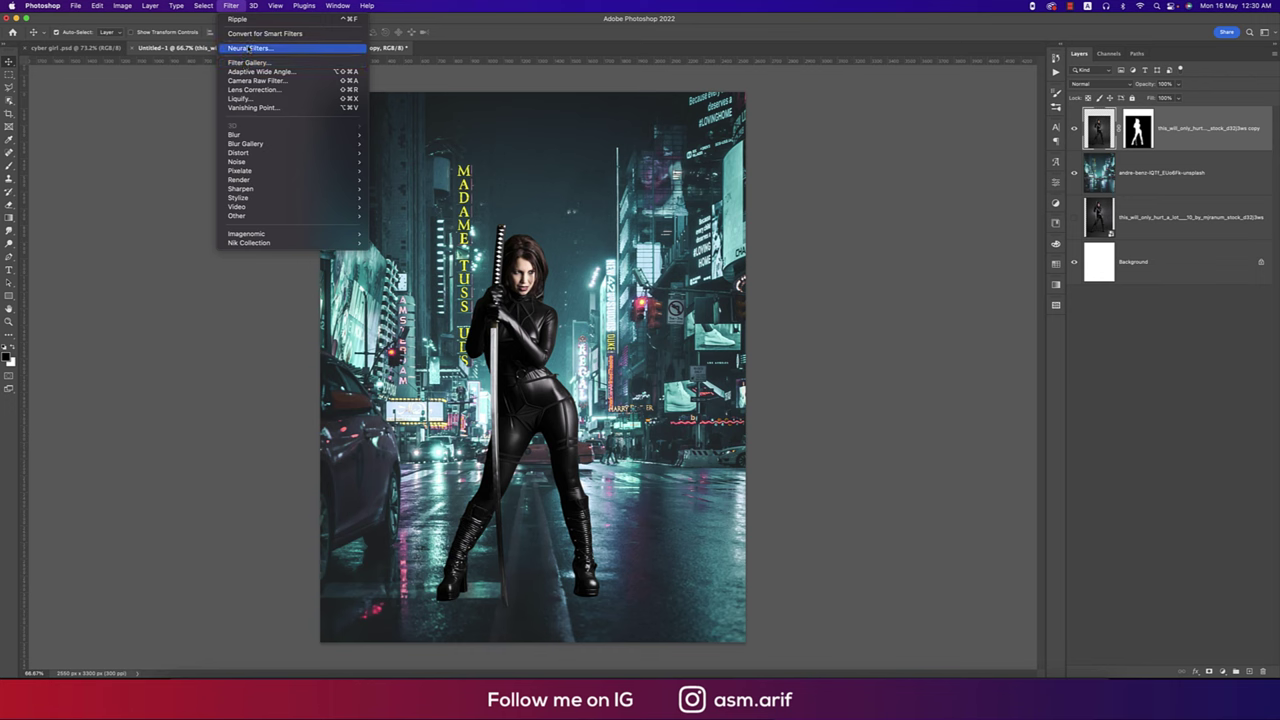
# Step: Enable the Harmonization neural filter using the Background layer as reference
pyautogui.click(240, 49)
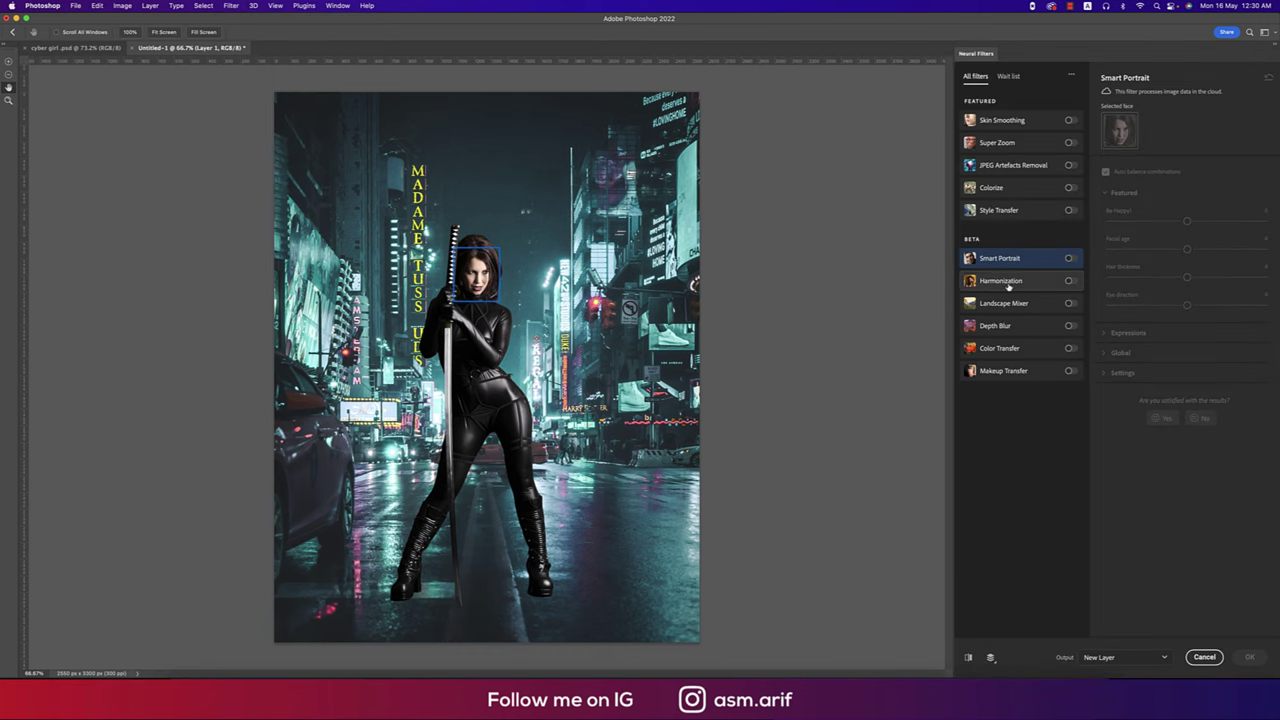
pyautogui.click(1074, 284)
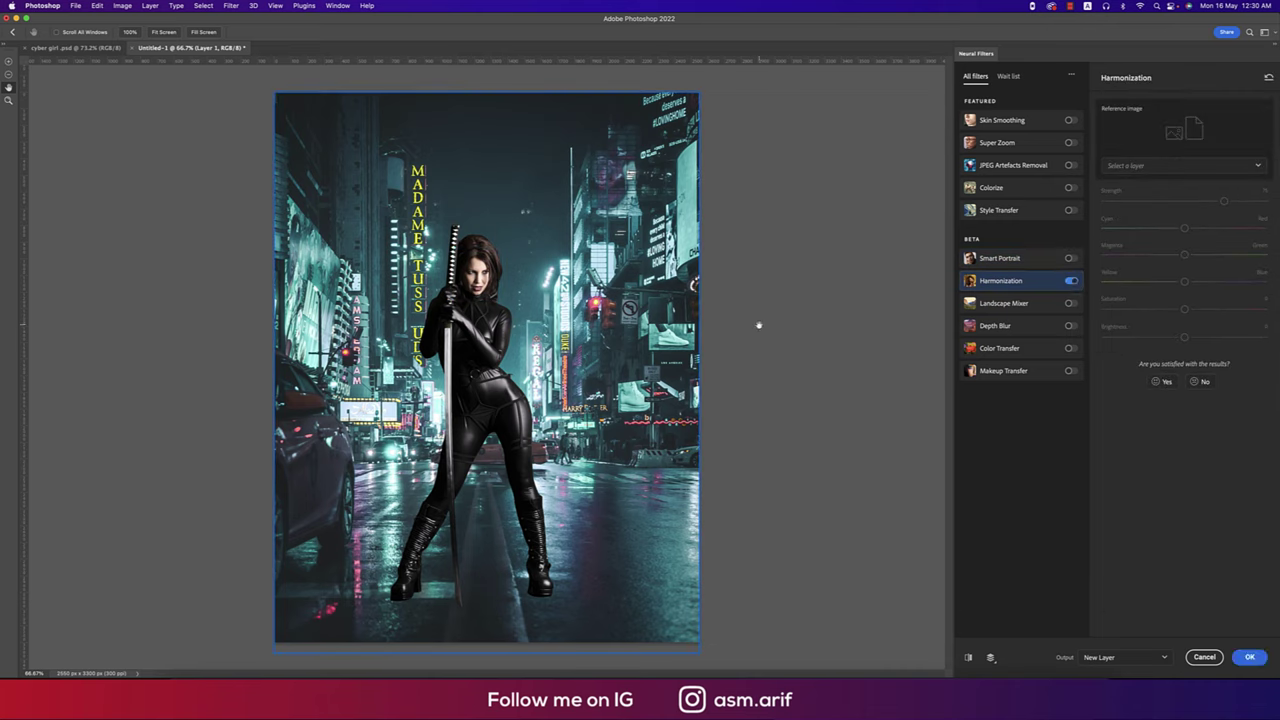
pyautogui.click(1140, 165)
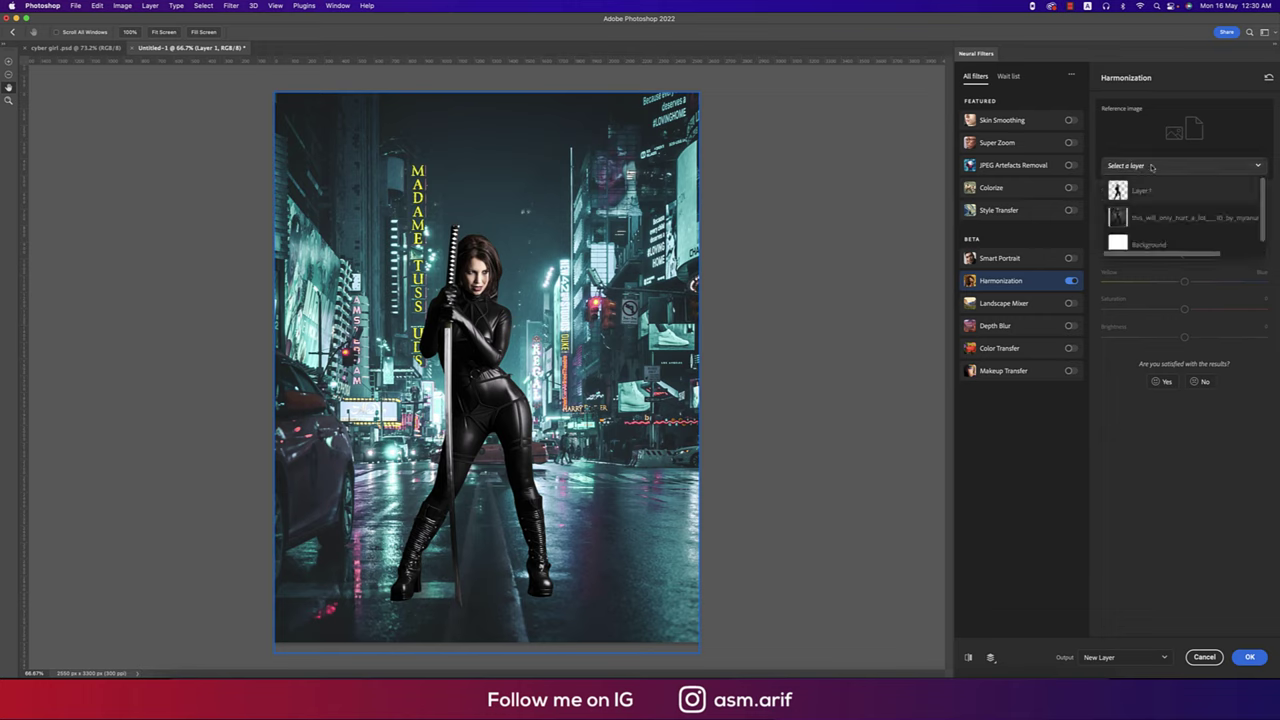
pyautogui.click(1145, 245)
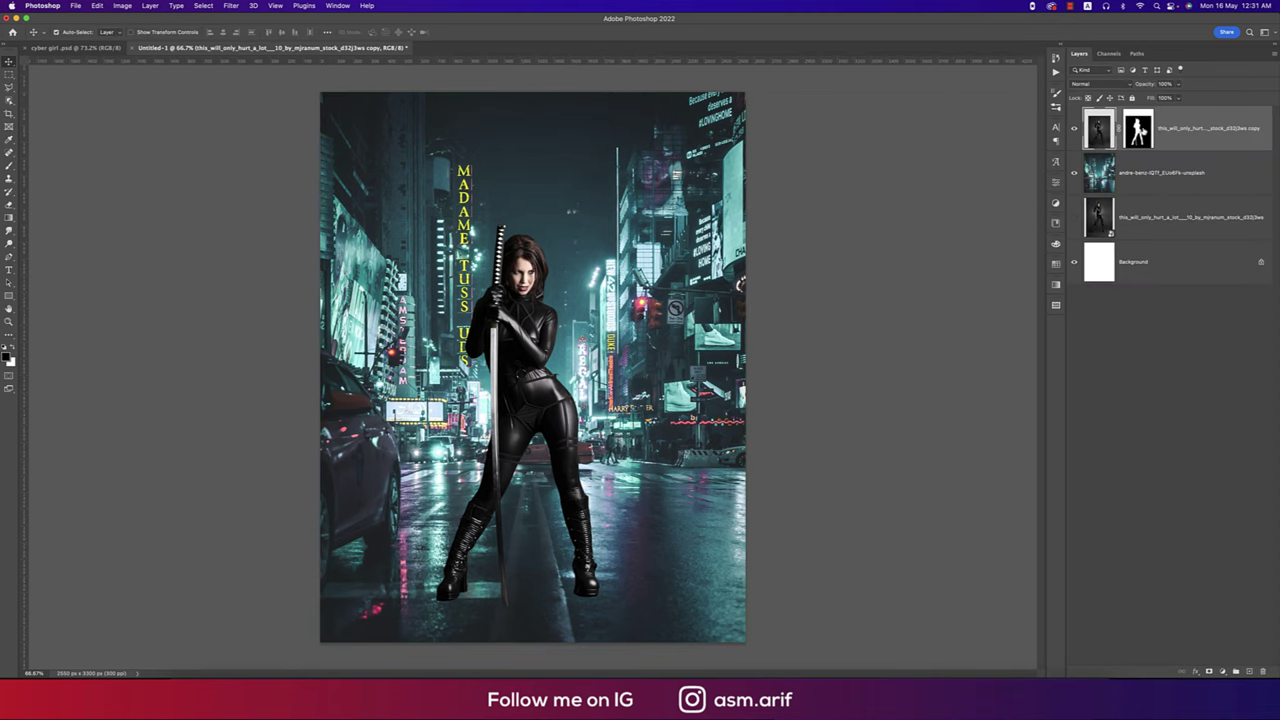
# Step: Apply the layer mask permanently to the figure layer
pyautogui.rightClick(1176, 124)
pyautogui.click(1140, 124)
pyautogui.rightClick(1140, 122)
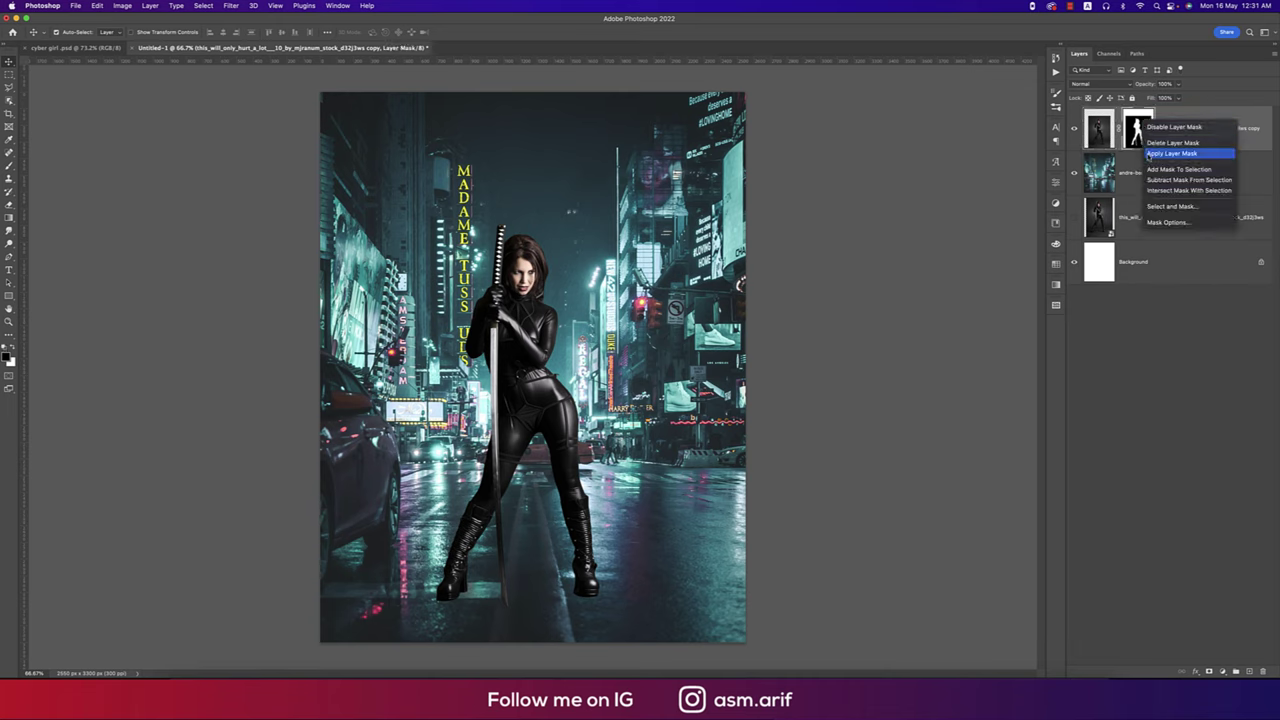
pyautogui.click(1148, 155)
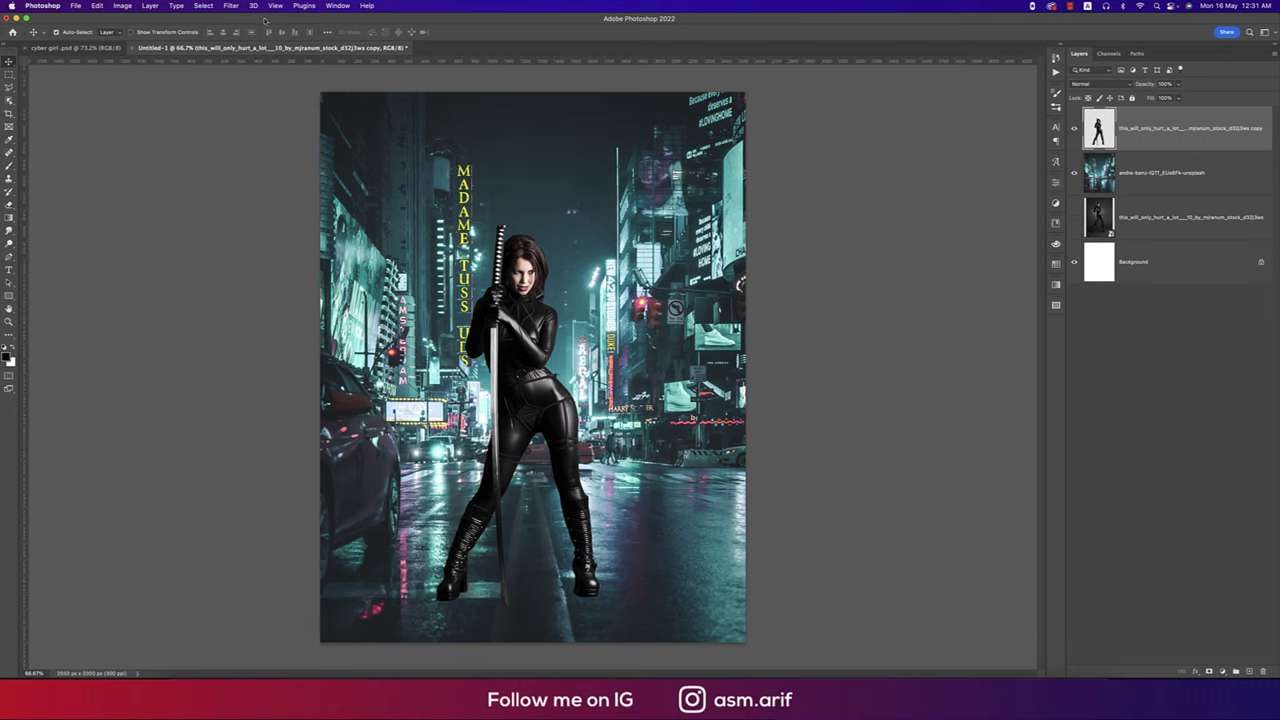
# Step: Rename the layers to girl, bg and main
pyautogui.doubleClick(1160, 128)
pyautogui.write('girl')
pyautogui.press('Return')
pyautogui.click(1156, 175)
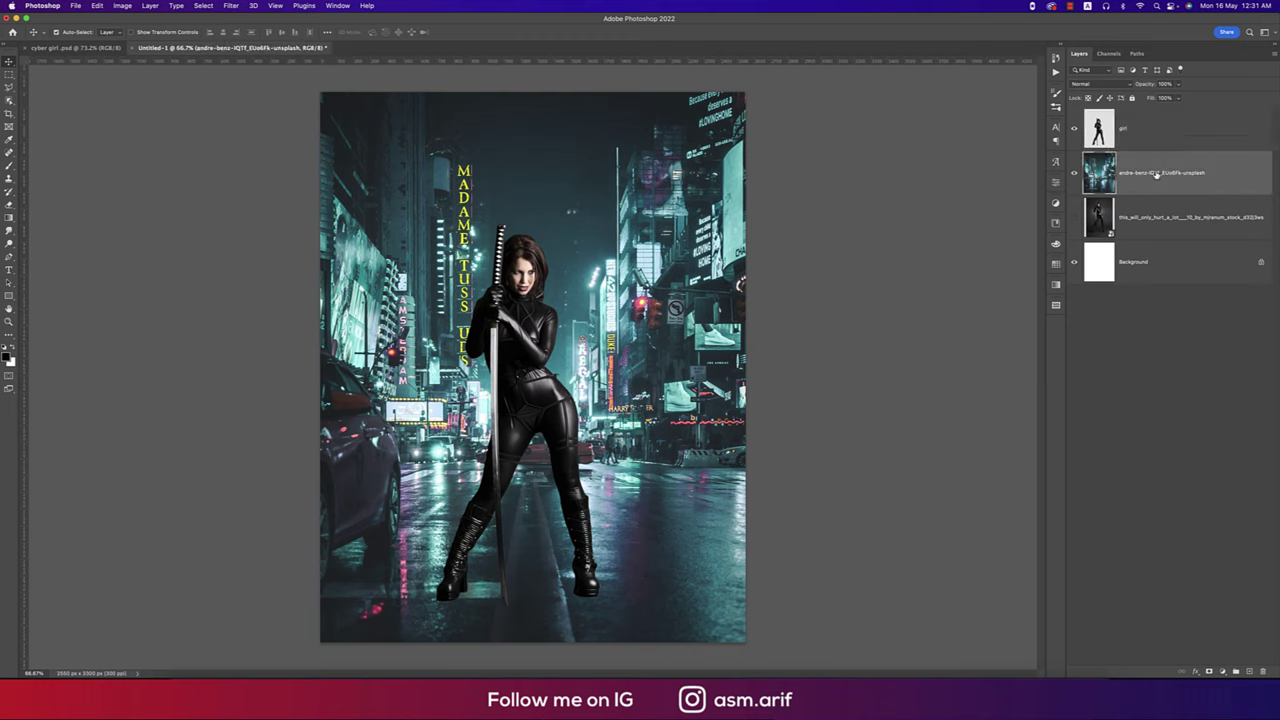
pyautogui.doubleClick(1156, 174)
pyautogui.write('bg')
pyautogui.press('Return')
pyautogui.doubleClick(1136, 216)
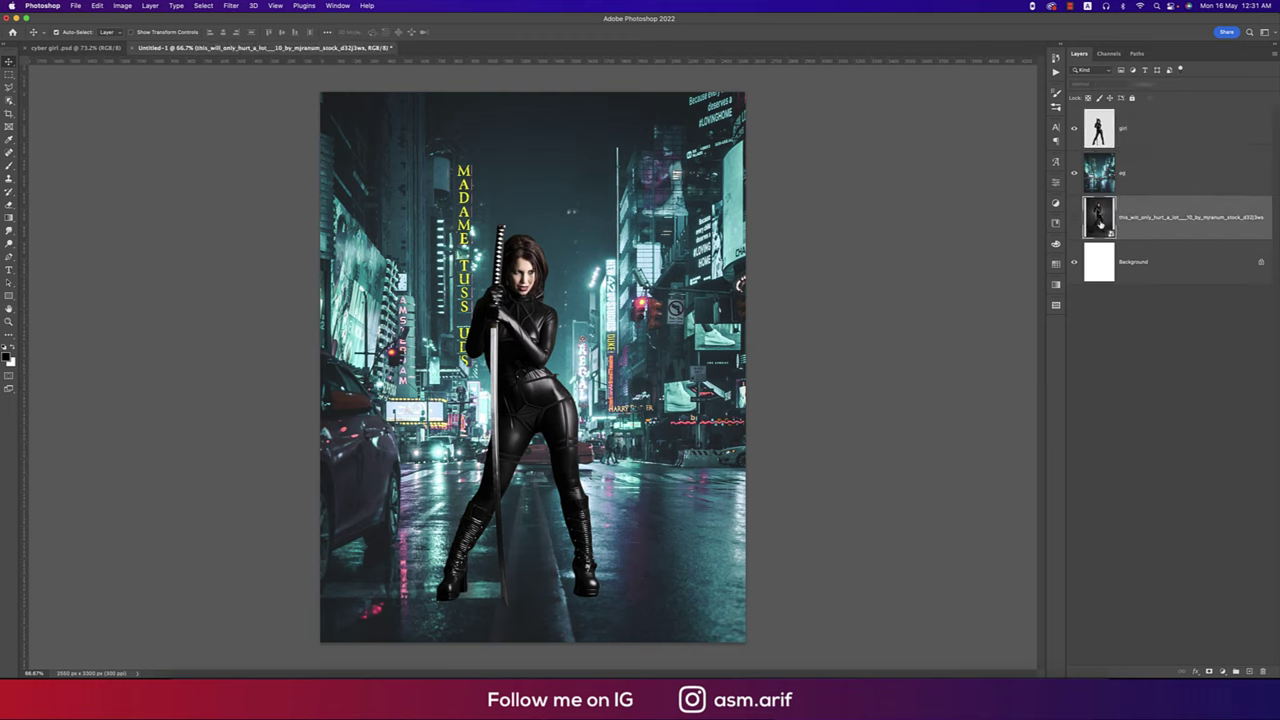
pyautogui.press('BackSpace')
pyautogui.write('main')
pyautogui.press('Return')
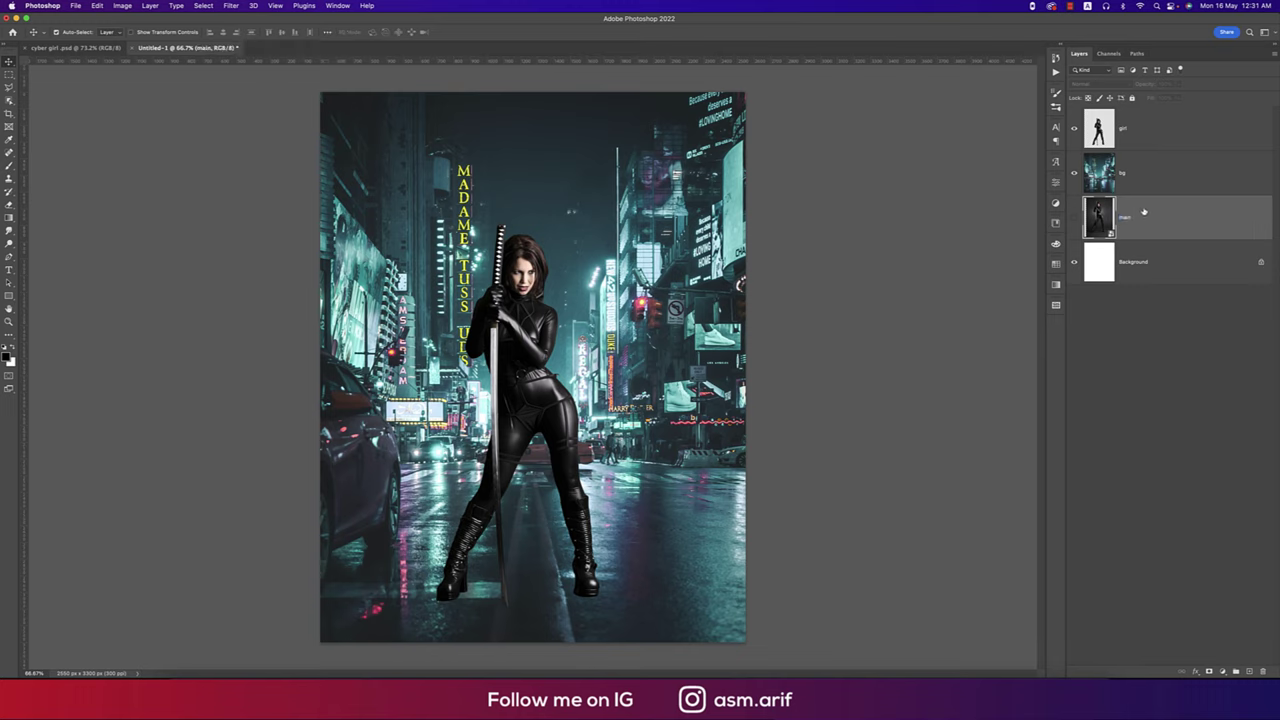
# Step: Unlock the white Background, move main below it, and delete the leftover Layer 0
pyautogui.click(1261, 263)
pyautogui.moveTo(1228, 228); pyautogui.dragTo(1213, 312)
pyautogui.click(1180, 224)
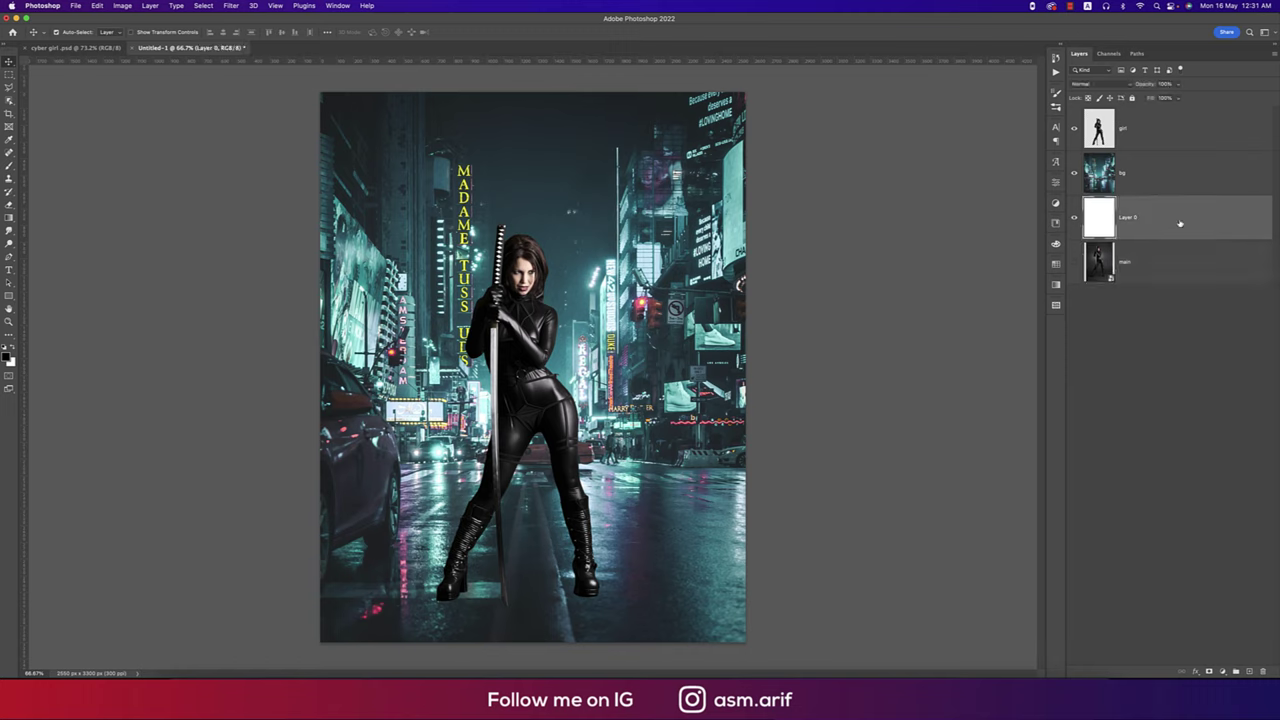
pyautogui.press('Delete')
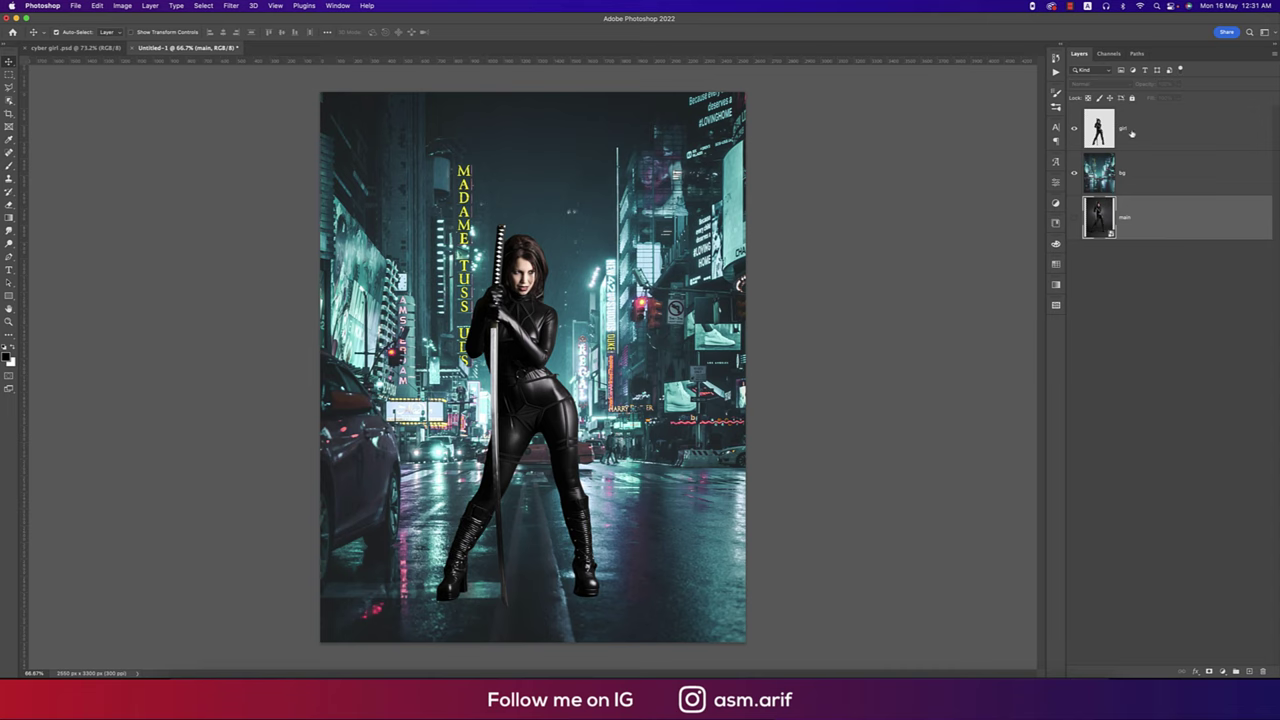
pyautogui.click(1190, 134)
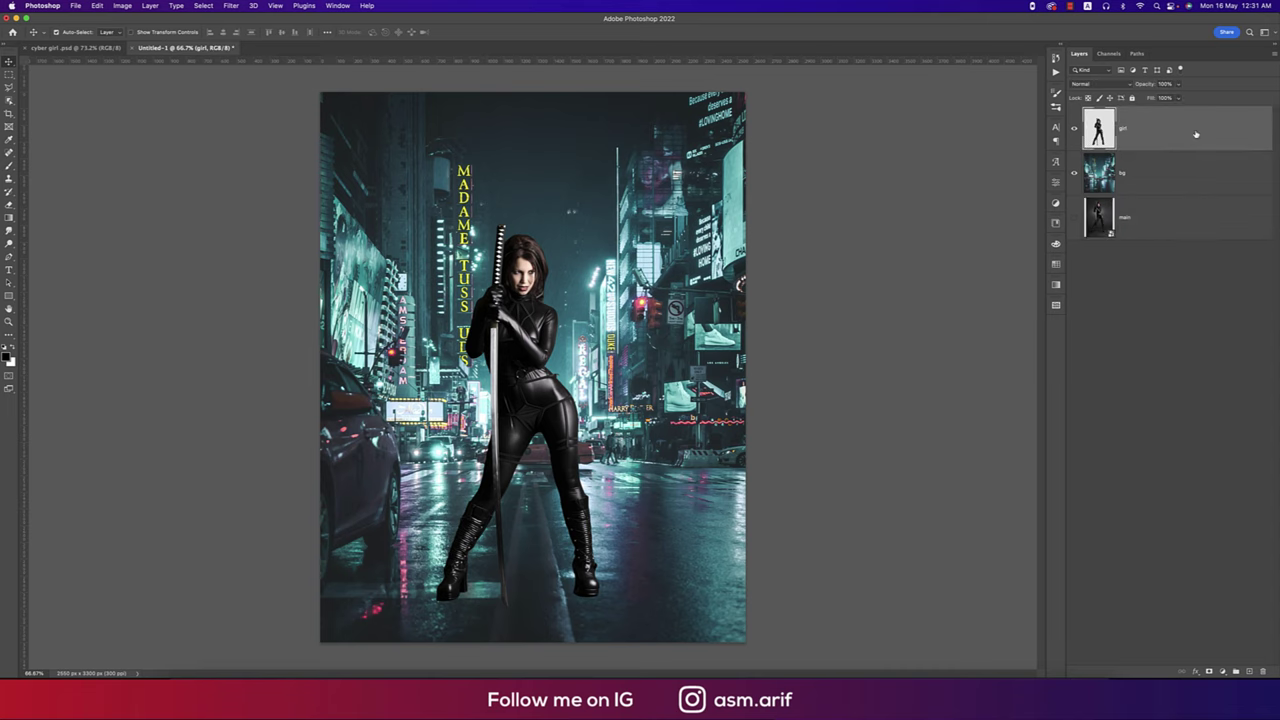
# Step: Harmonize the woman to the bg layer at Strength 75, output as a new layer
pyautogui.click(231, 6)
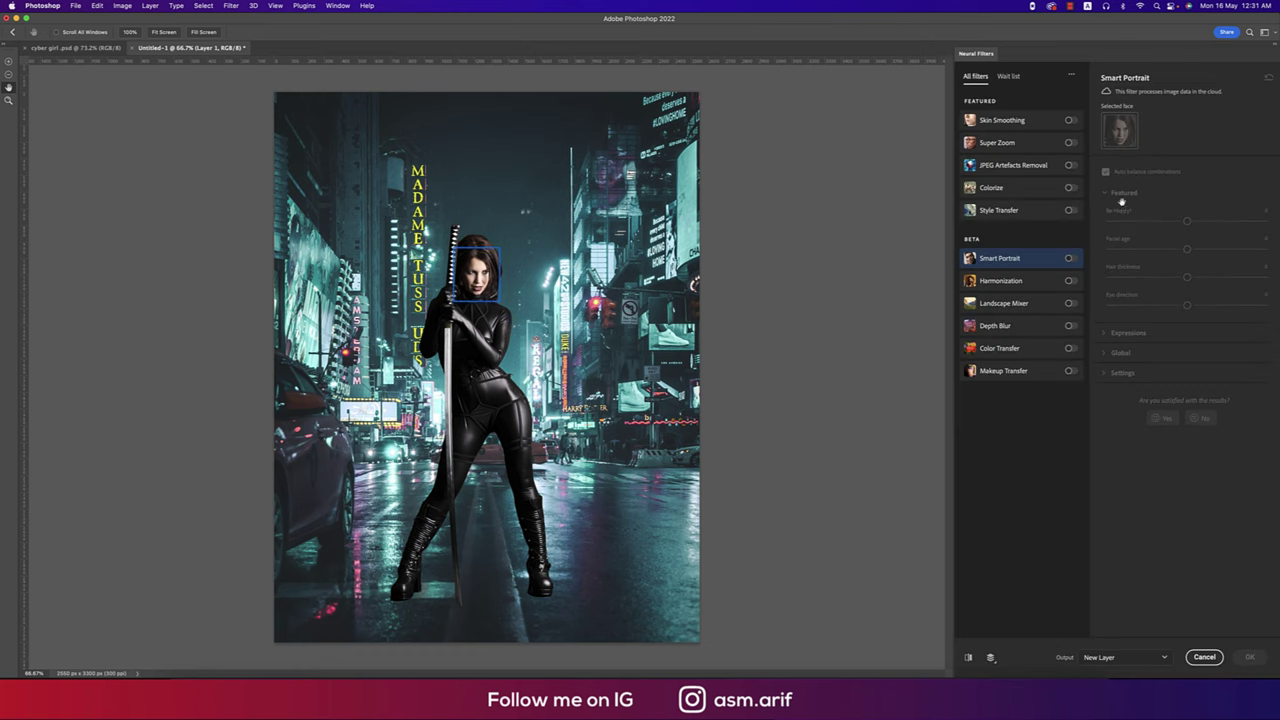
pyautogui.click(1068, 282)
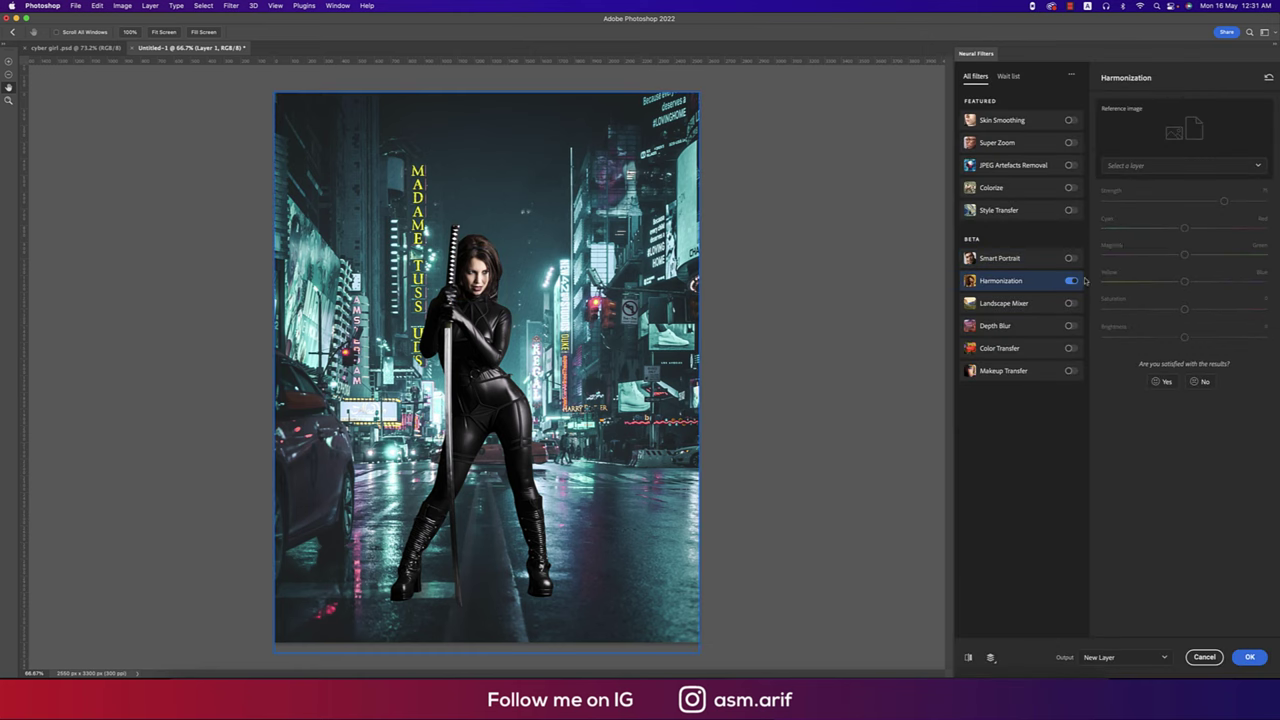
pyautogui.click(1155, 166)
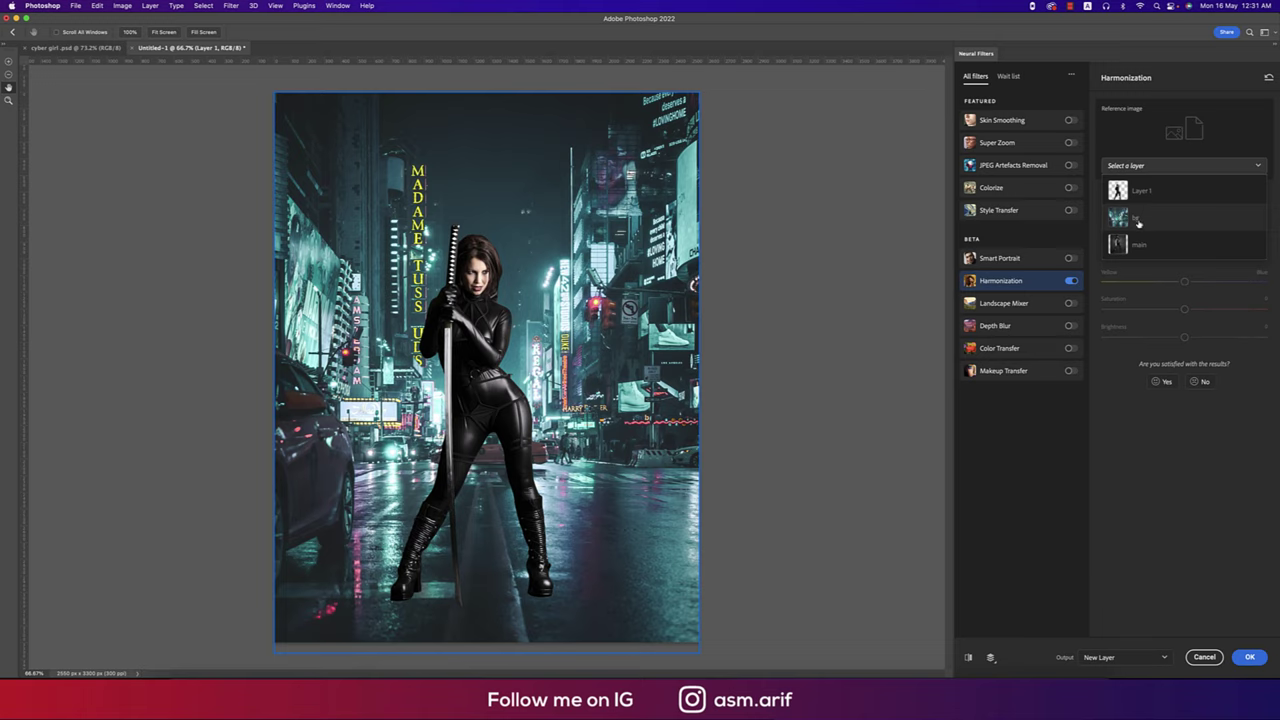
pyautogui.click(1138, 222)
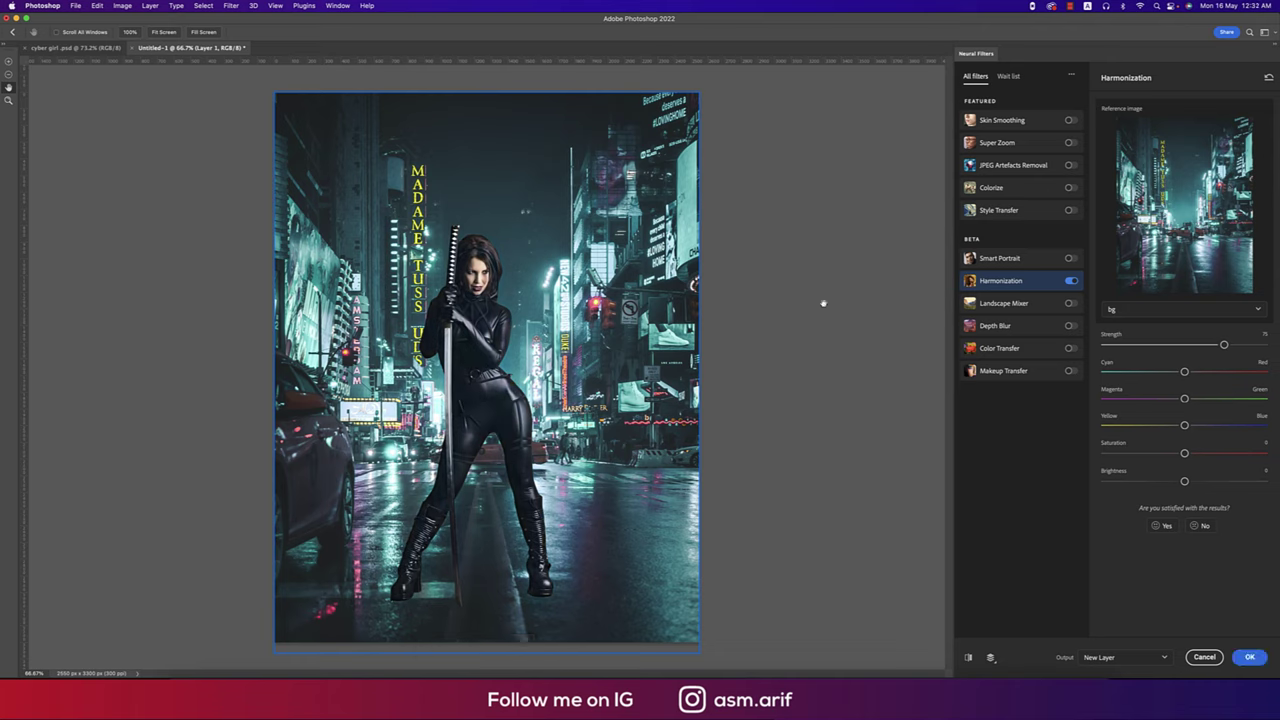
pyautogui.click(967, 657)
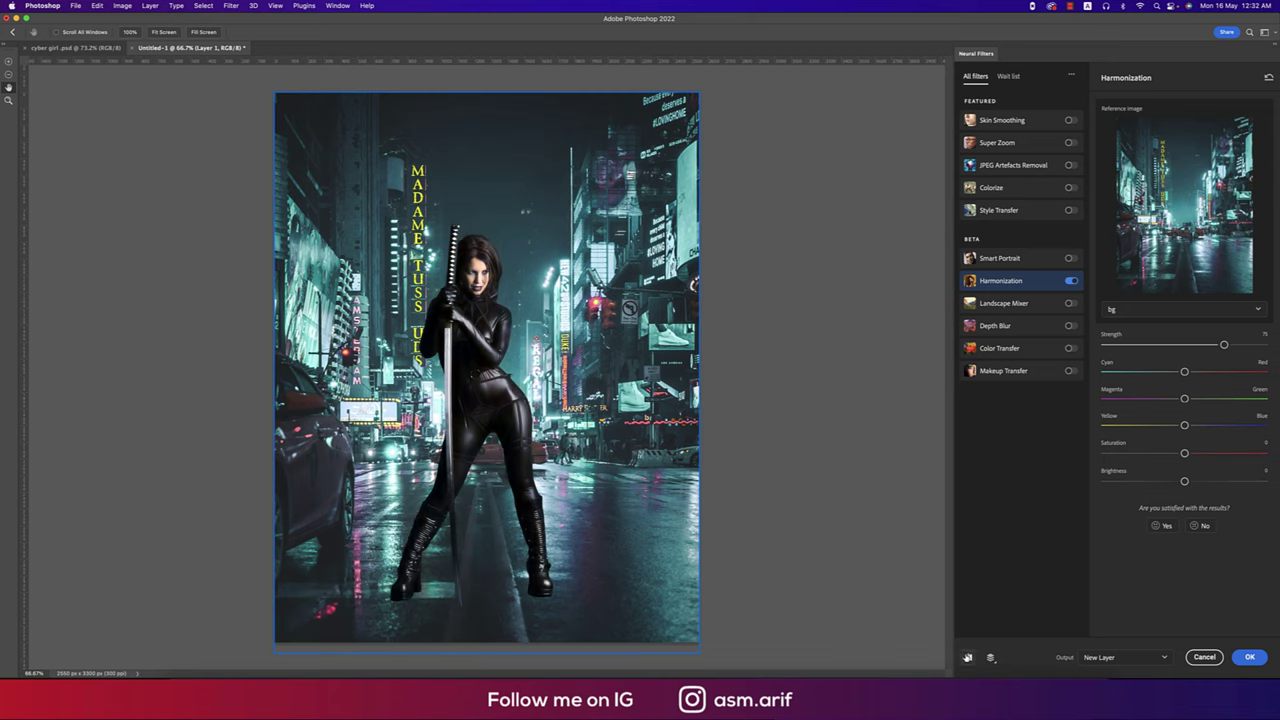
pyautogui.click(967, 657)
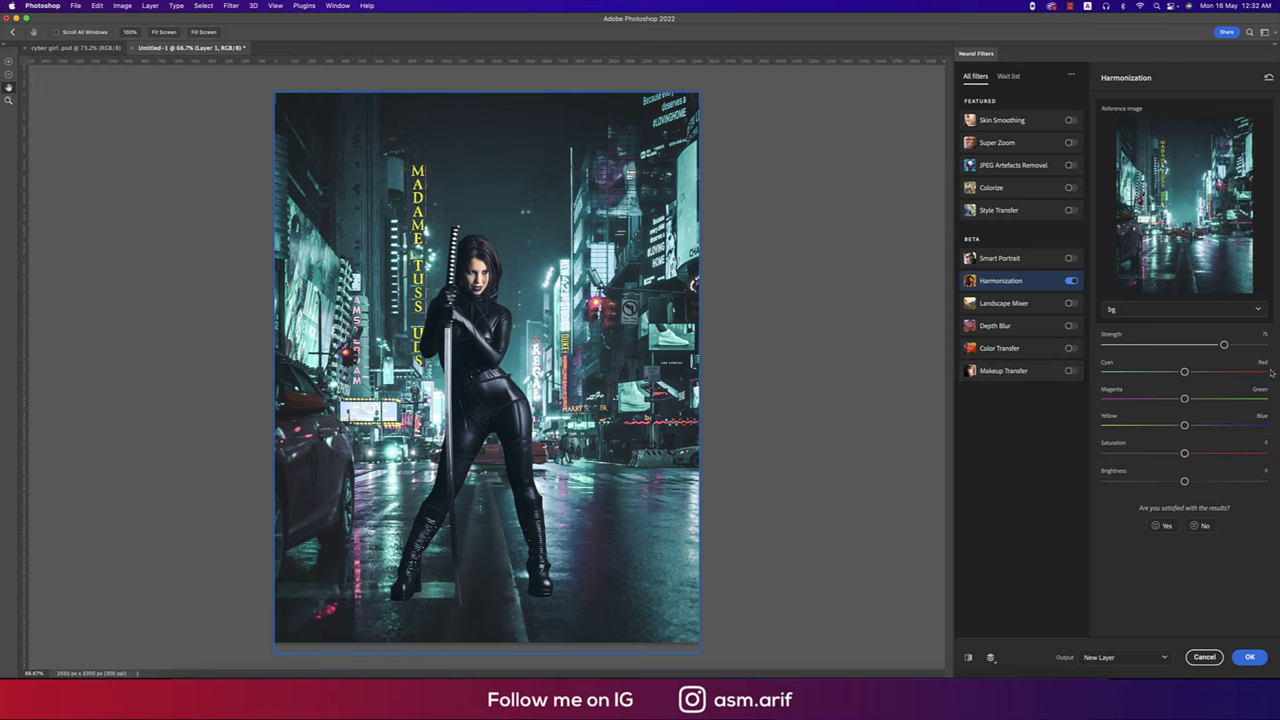
pyautogui.click(1249, 657)
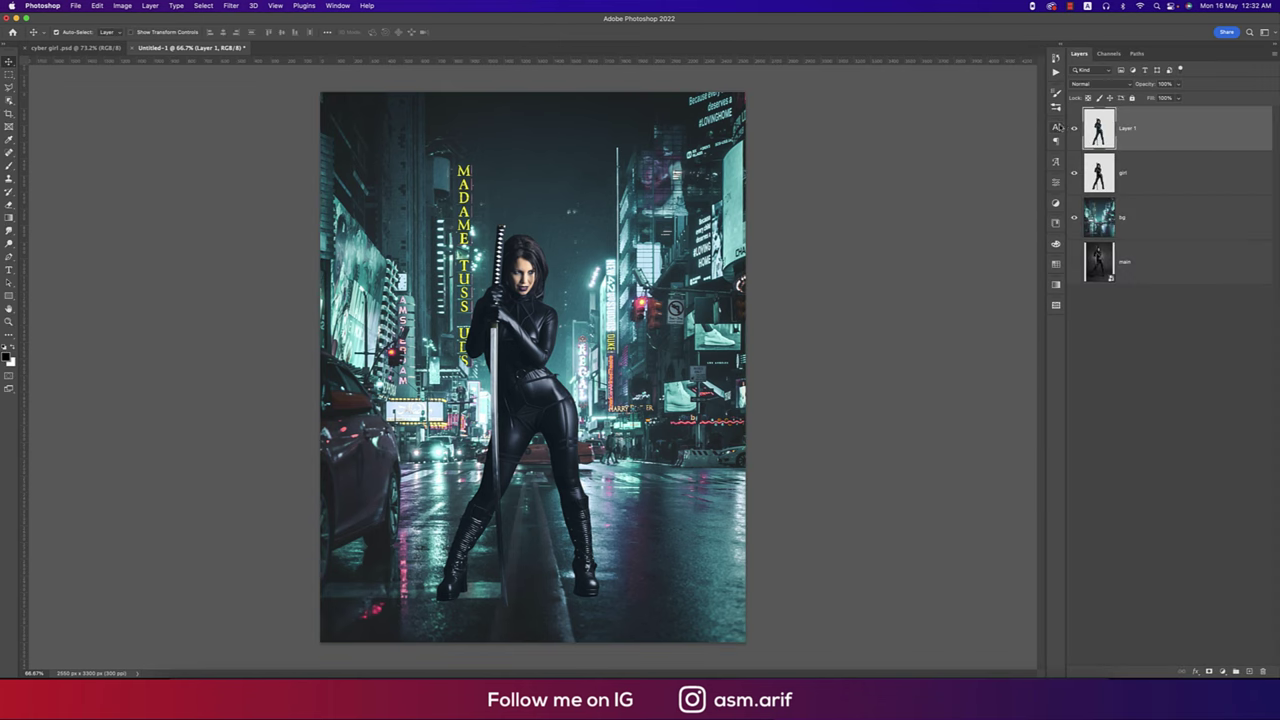
# Step: Add a linear 90° Gradient Fill layer that darkens the bottom of the street scene
pyautogui.click(1074, 129)
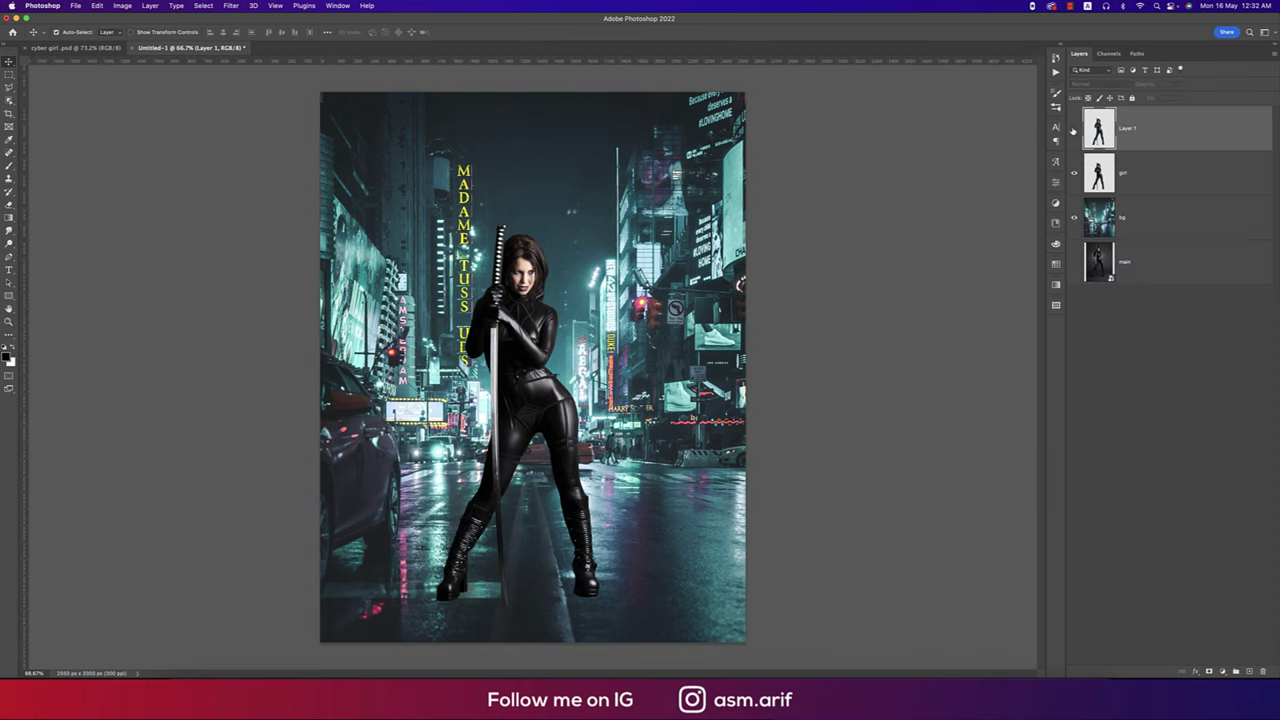
pyautogui.click(1074, 129)
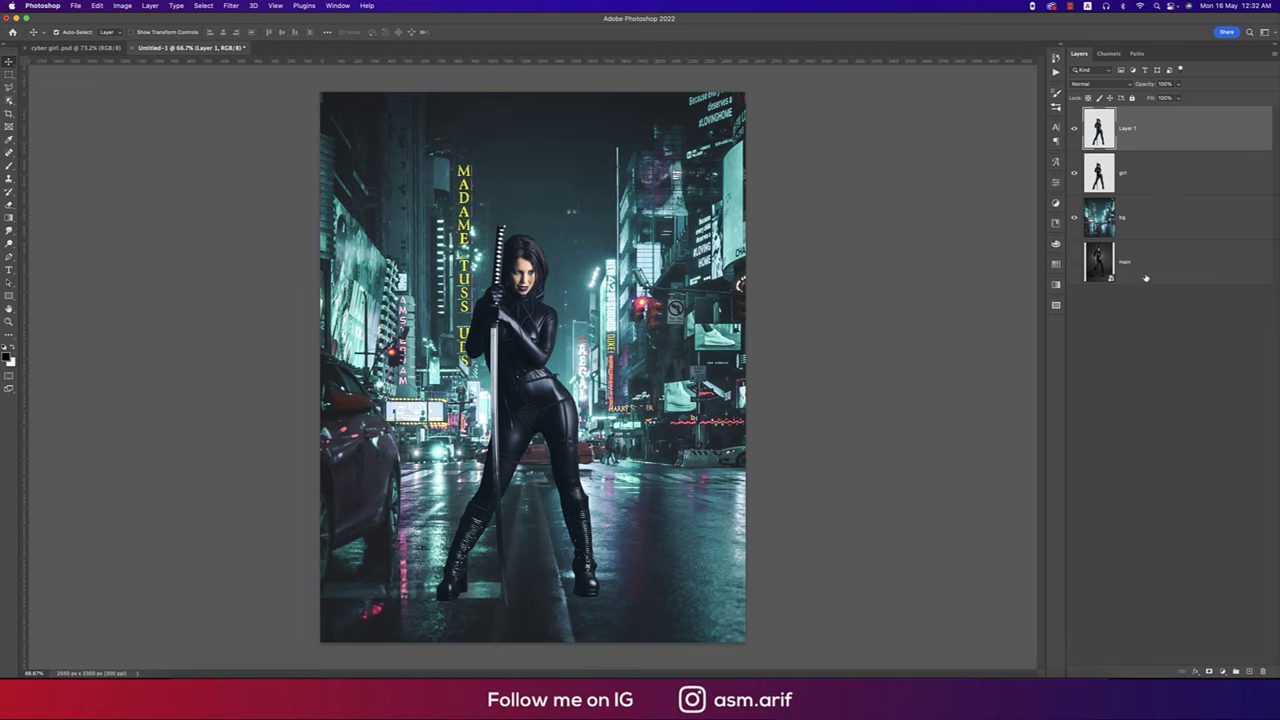
pyautogui.click(1222, 671)
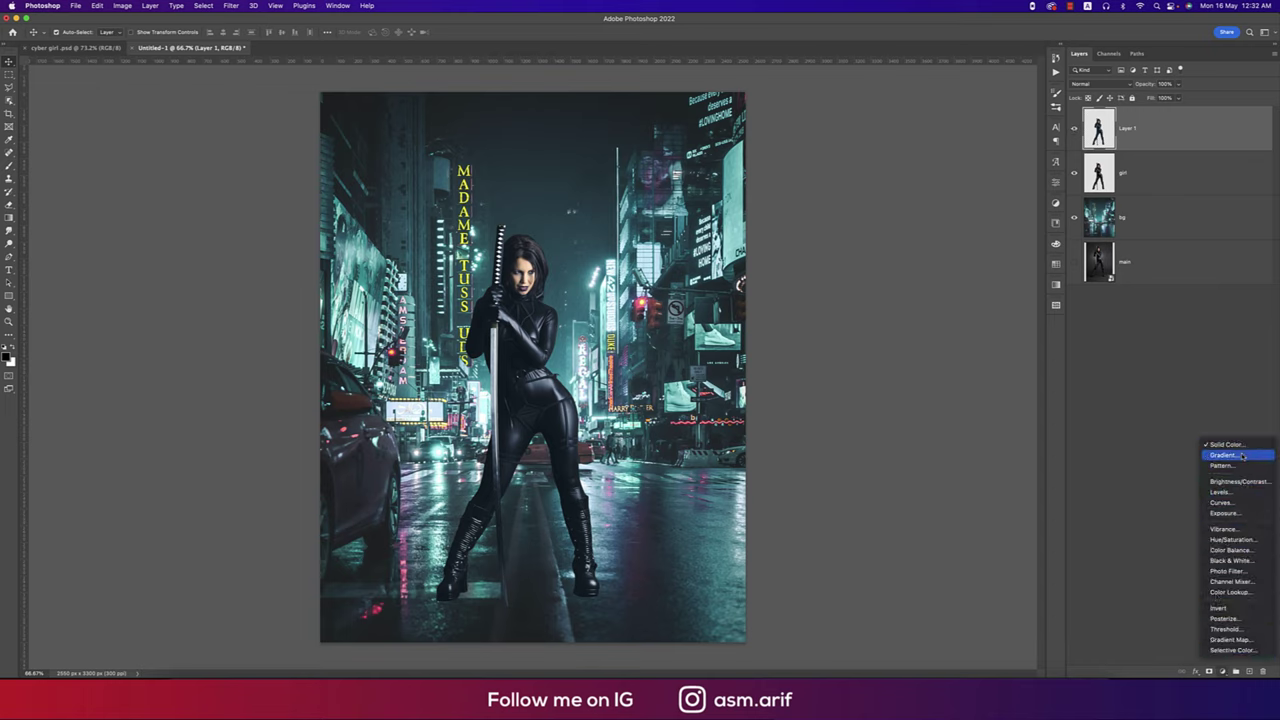
pyautogui.click(1222, 455)
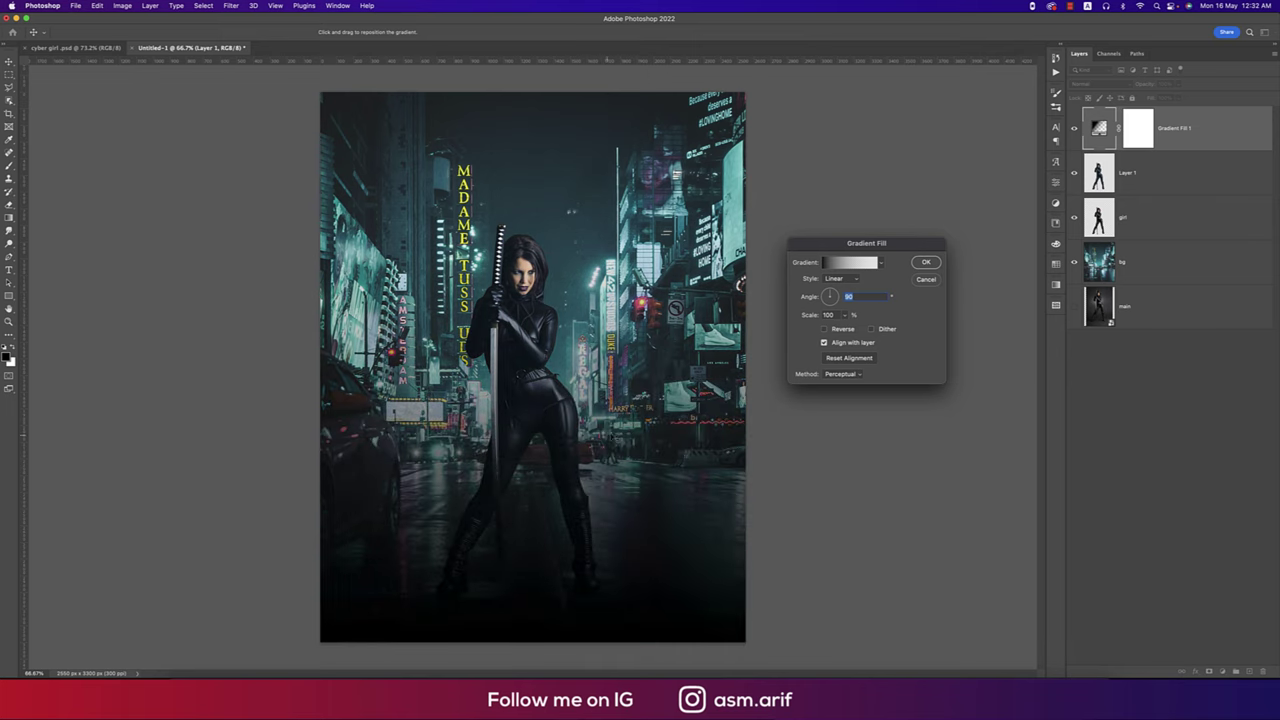
pyautogui.moveTo(586, 506); pyautogui.dragTo(592, 575)
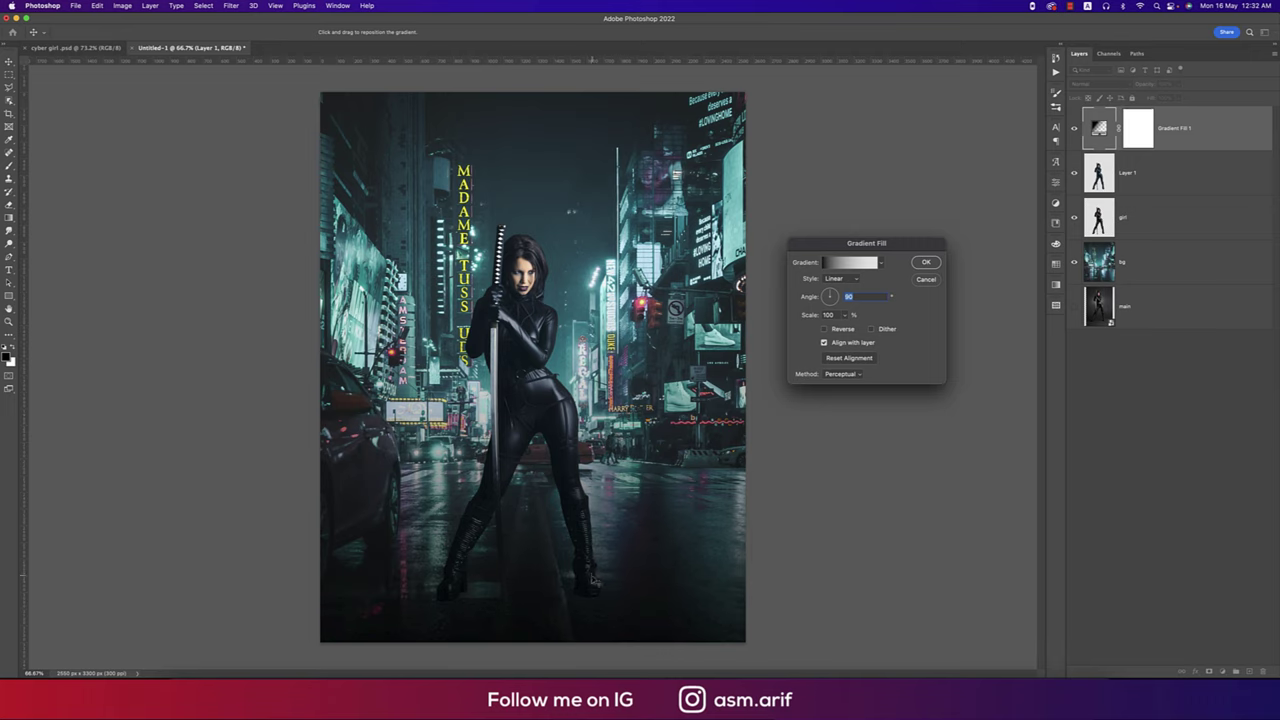
pyautogui.click(922, 263)
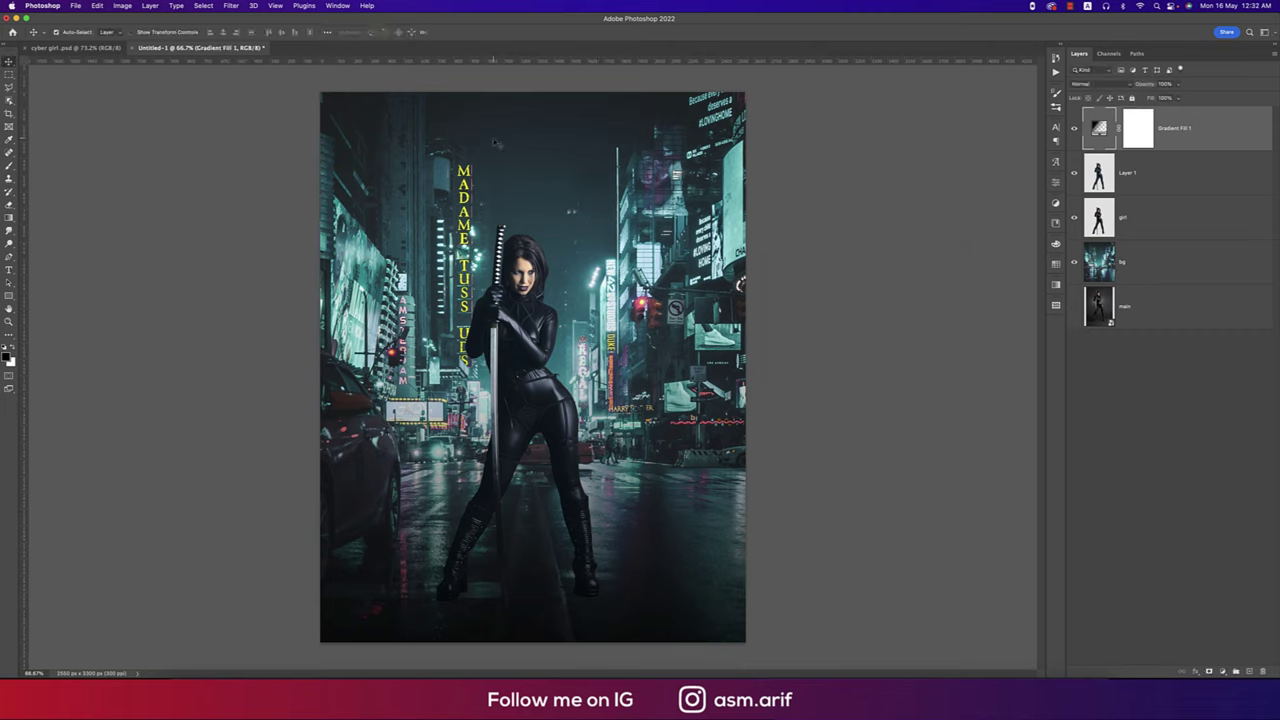
# Step: Place the fire_spark image, enlarged to cover the poster and shifted down-left
pyautogui.click(82, 10)
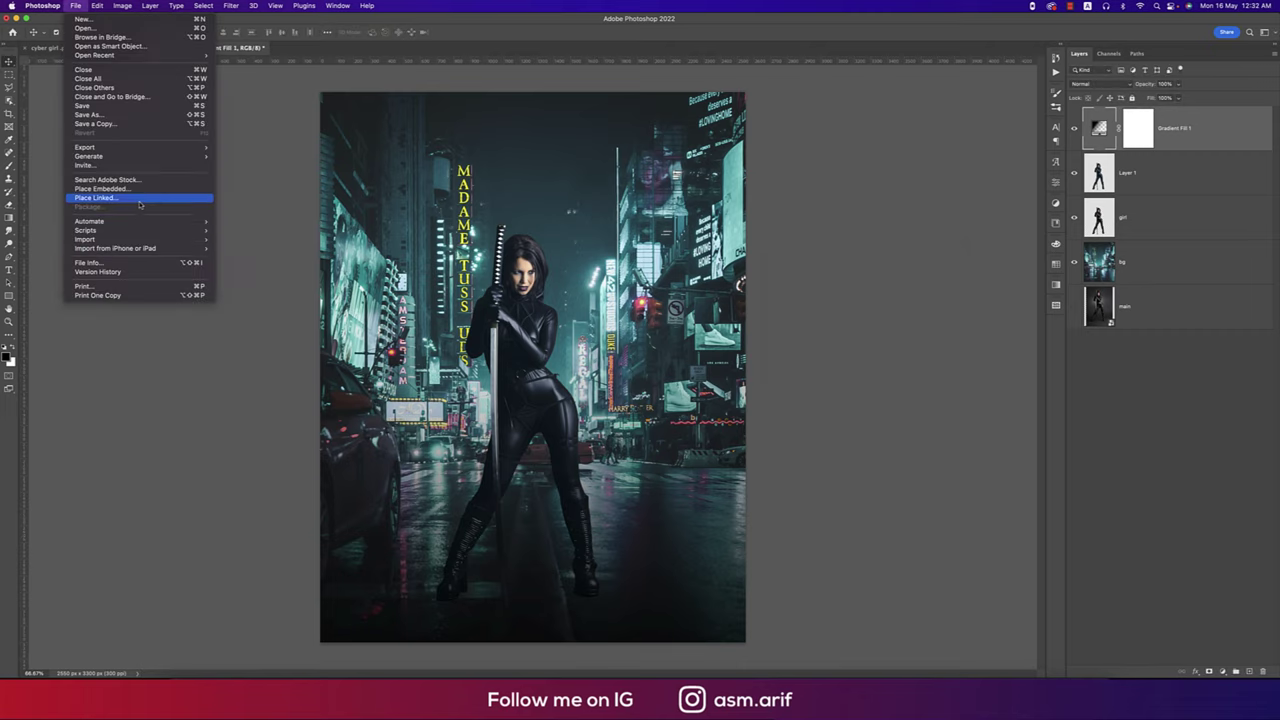
pyautogui.click(100, 190)
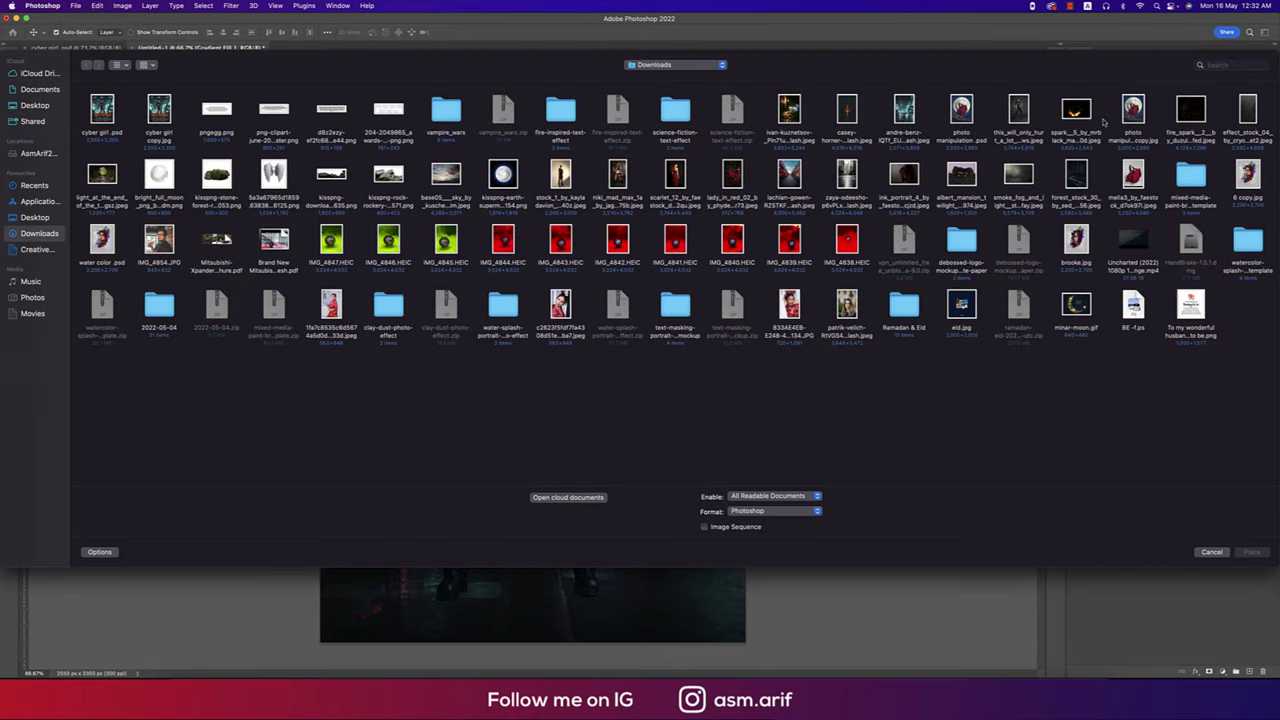
pyautogui.doubleClick(1185, 120)
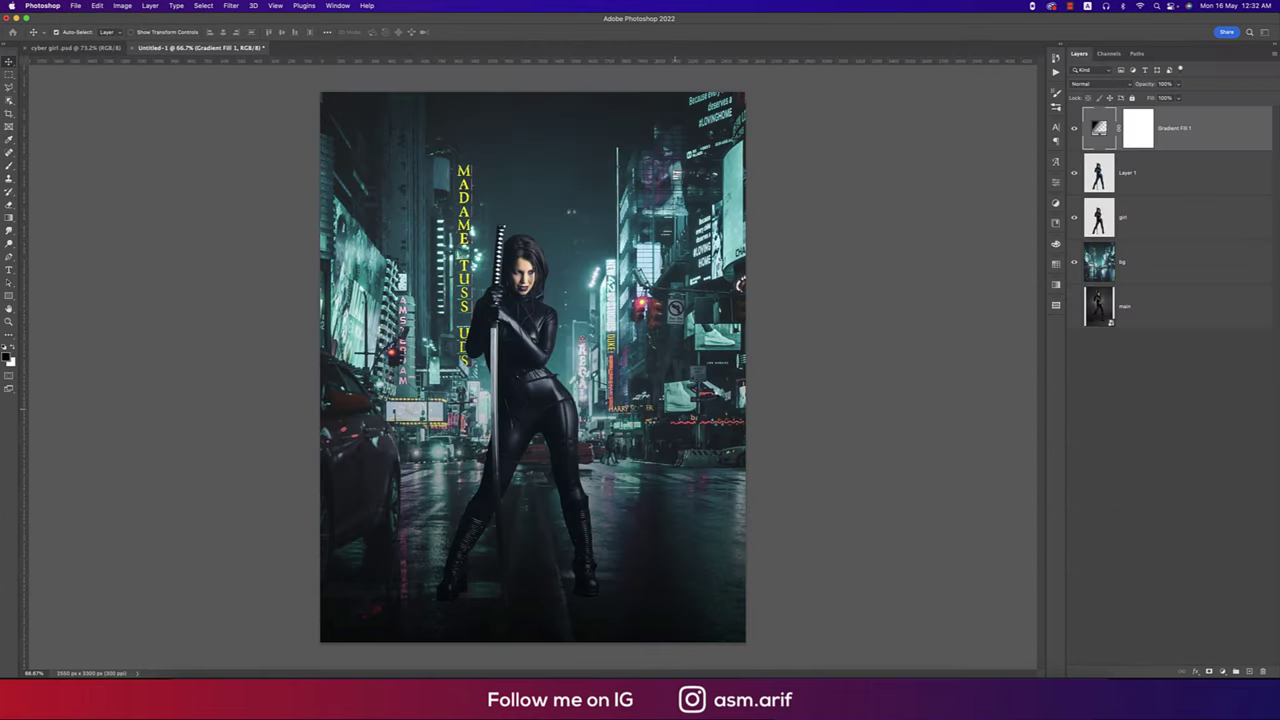
pyautogui.moveTo(745, 368); pyautogui.dragTo(860, 368)
pyautogui.moveTo(692, 404); pyautogui.dragTo(617, 420)
pyautogui.press('Return')
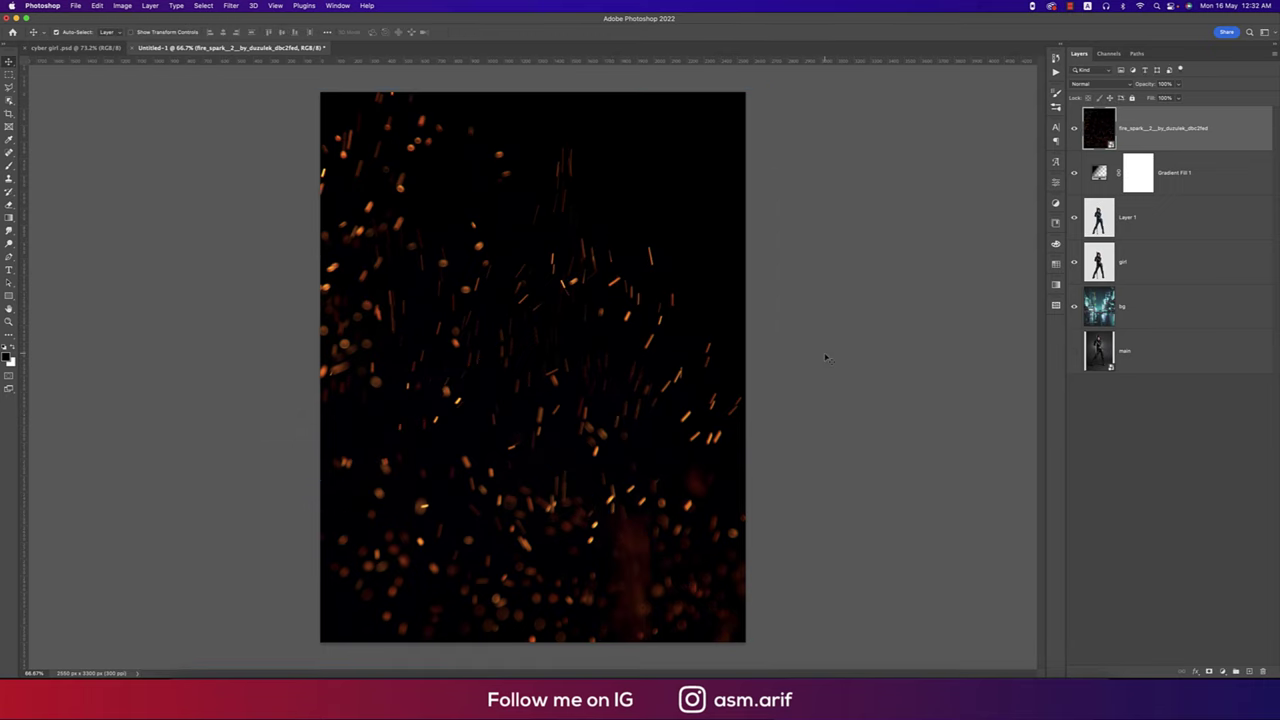
# Step: Set the spark layer to Screen, nudge it, then hide it and Gradient Fill 1
pyautogui.click(1088, 84)
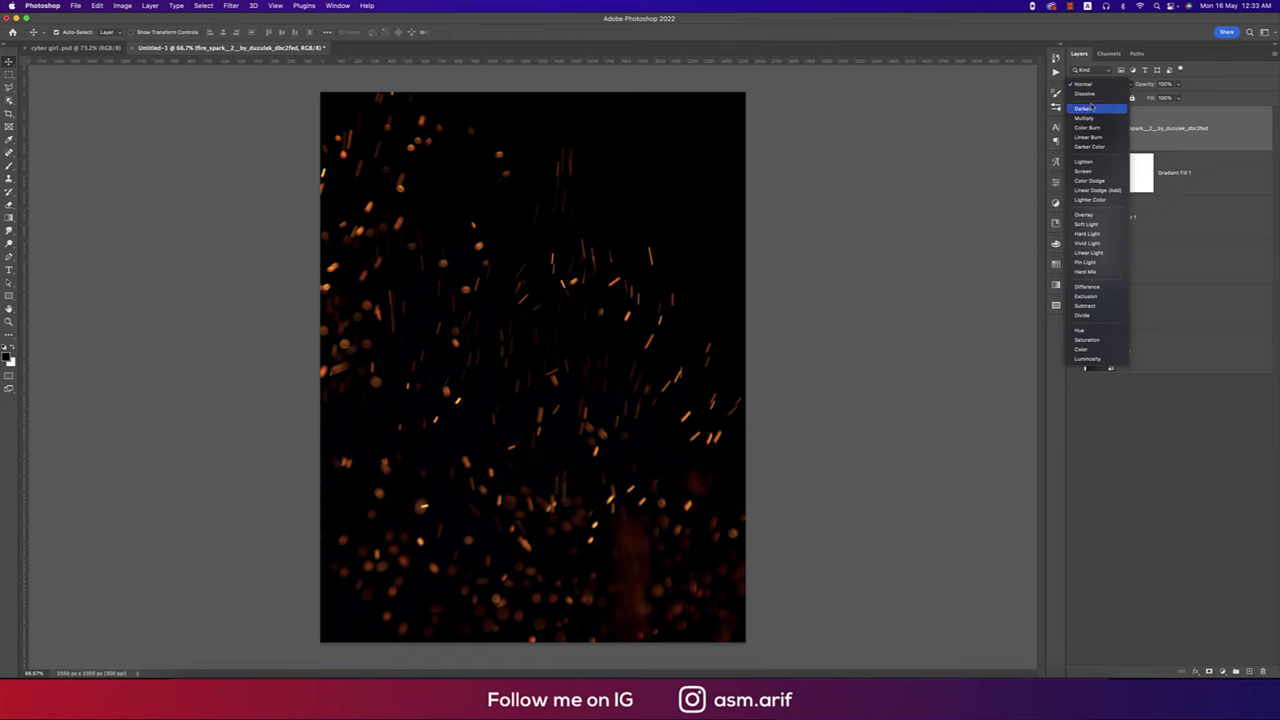
pyautogui.click(1085, 172)
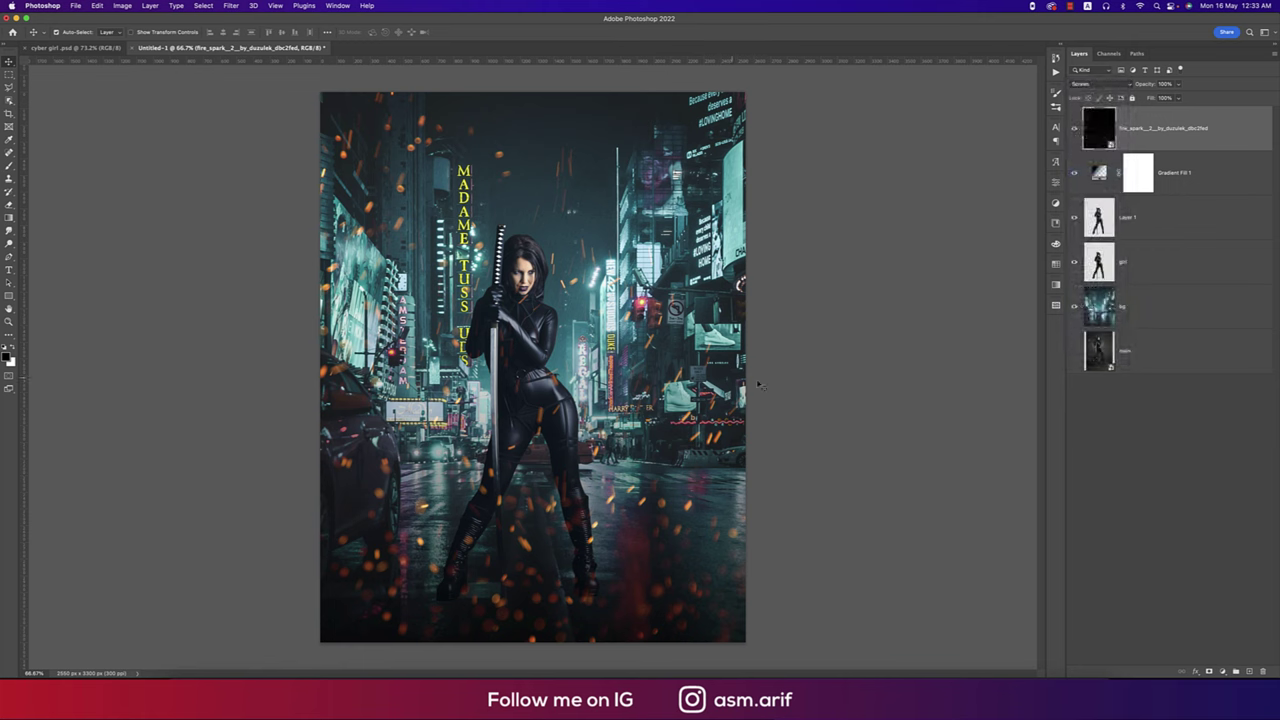
pyautogui.hotkey('ctrl', 't')
pyautogui.moveTo(694, 452)
pyautogui.mouseDown()
pyautogui.moveTo(730, 440)
pyautogui.moveTo(702, 456)
pyautogui.mouseUp()
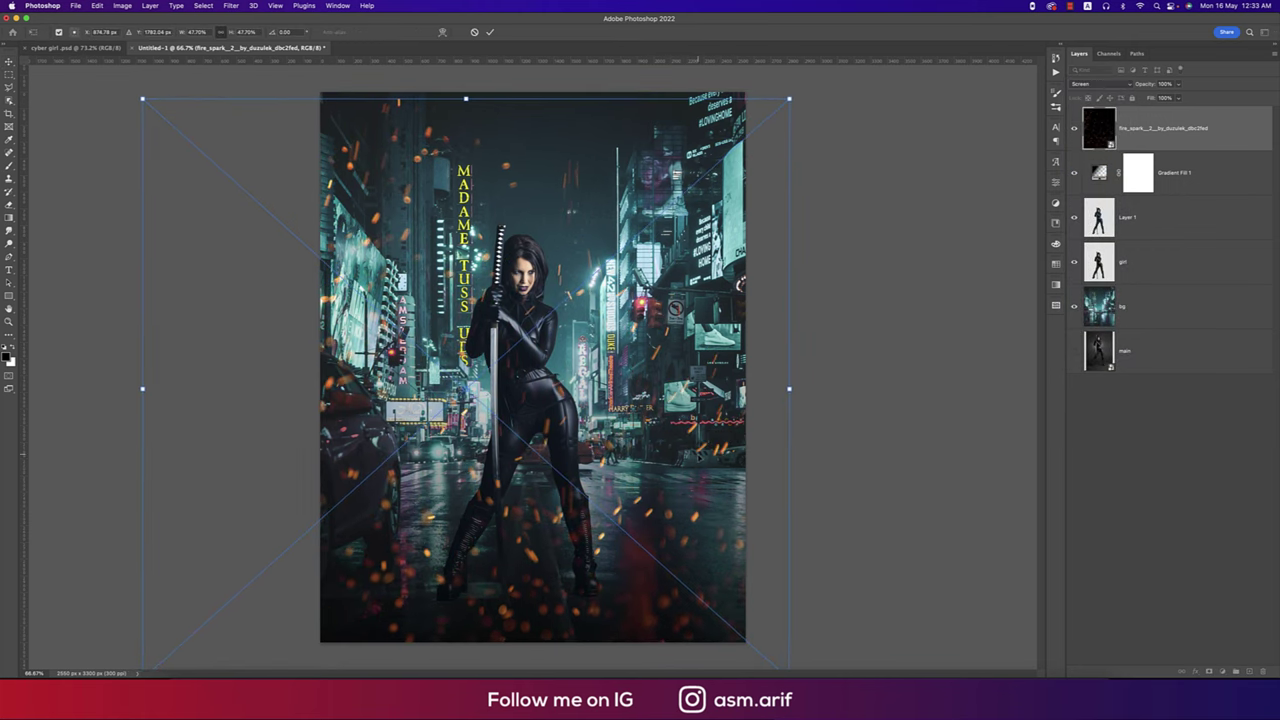
pyautogui.press('Return')
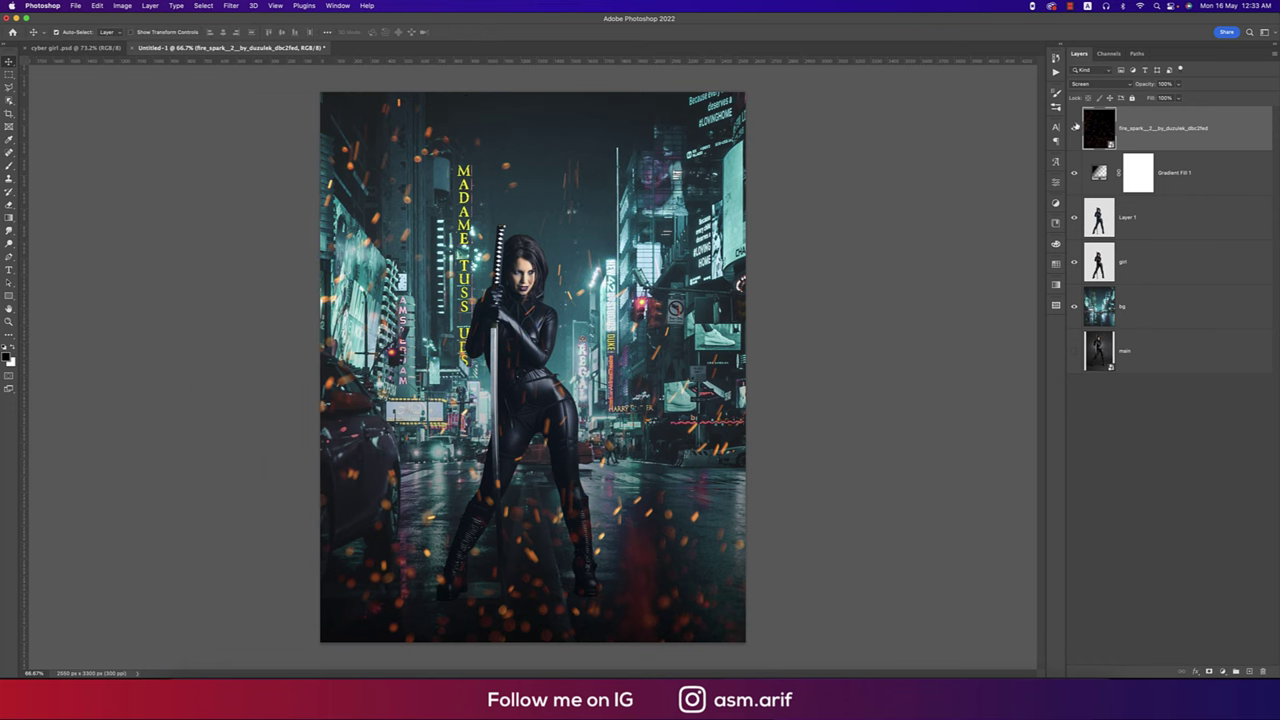
pyautogui.moveTo(1074, 142); pyautogui.dragTo(1071, 170)
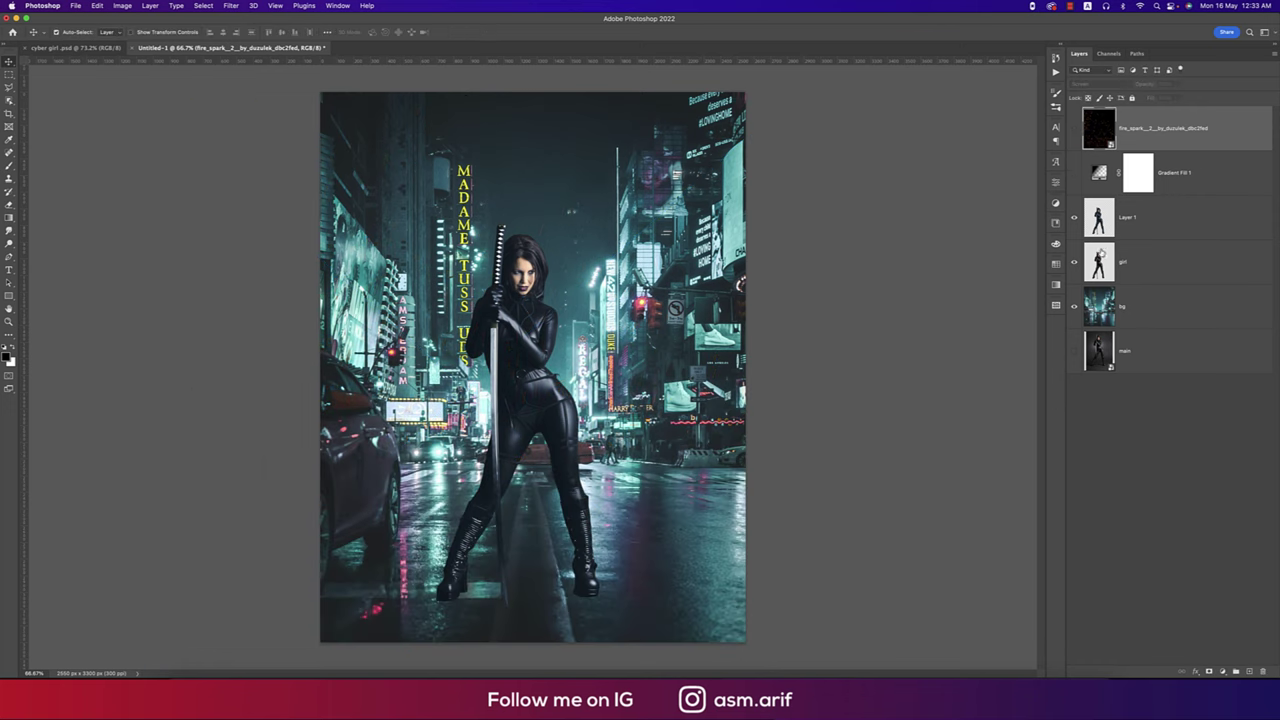
pyautogui.click(1152, 312)
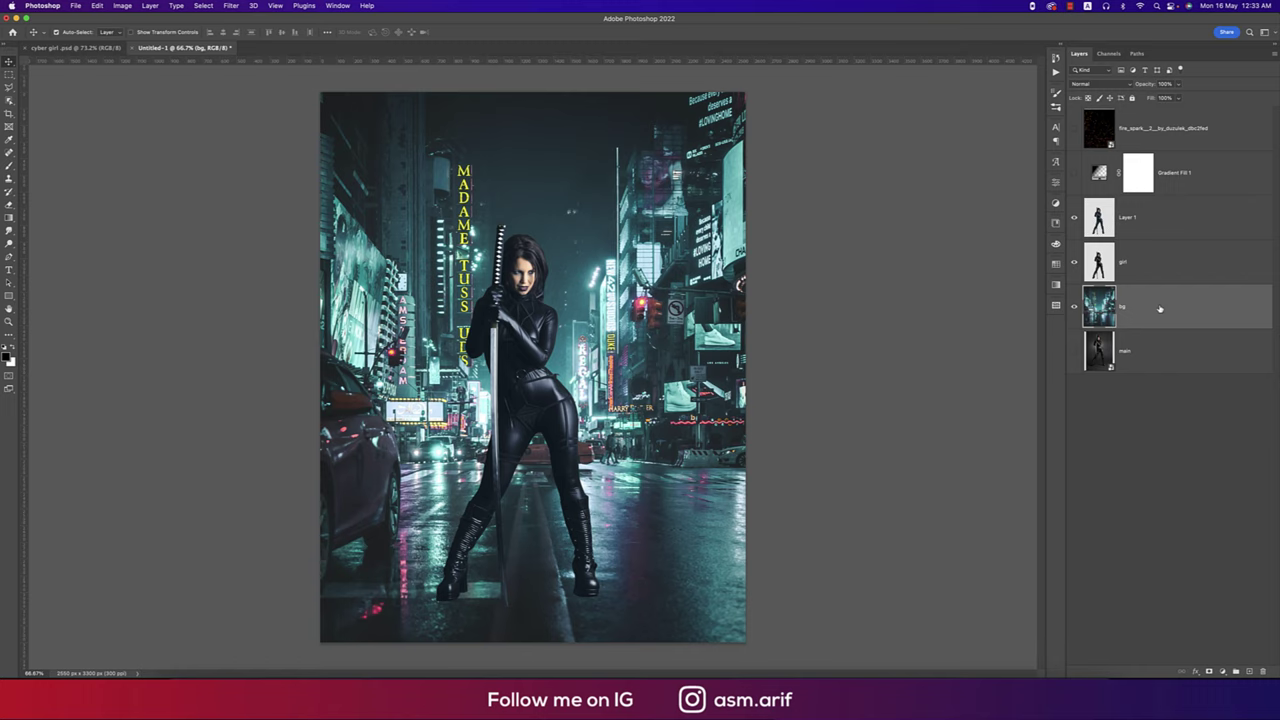
# Step: Apply a 58 px Tilt-Shift blur with 40% light bokeh to bg, focus lowered to the street
pyautogui.click(230, 7)
pyautogui.moveTo(258, 144)
pyautogui.click(376, 161)
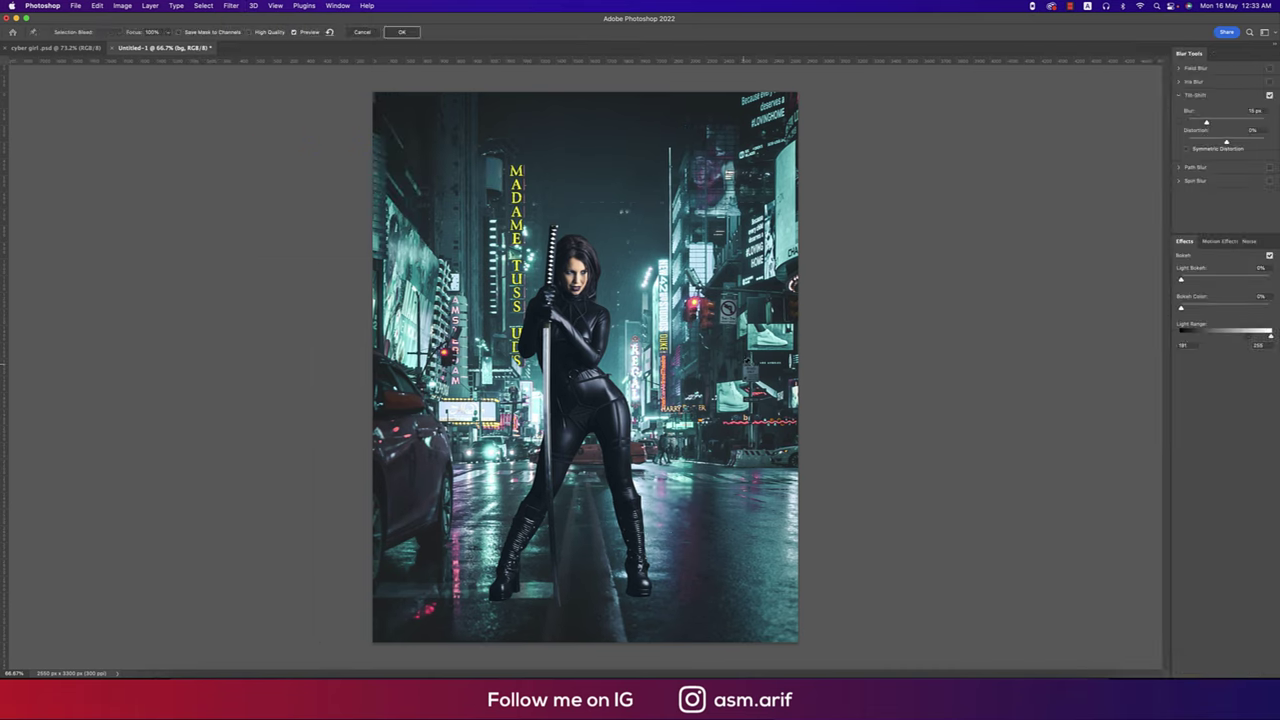
pyautogui.moveTo(587, 369); pyautogui.dragTo(590, 497)
pyautogui.moveTo(590, 553); pyautogui.dragTo(590, 651)
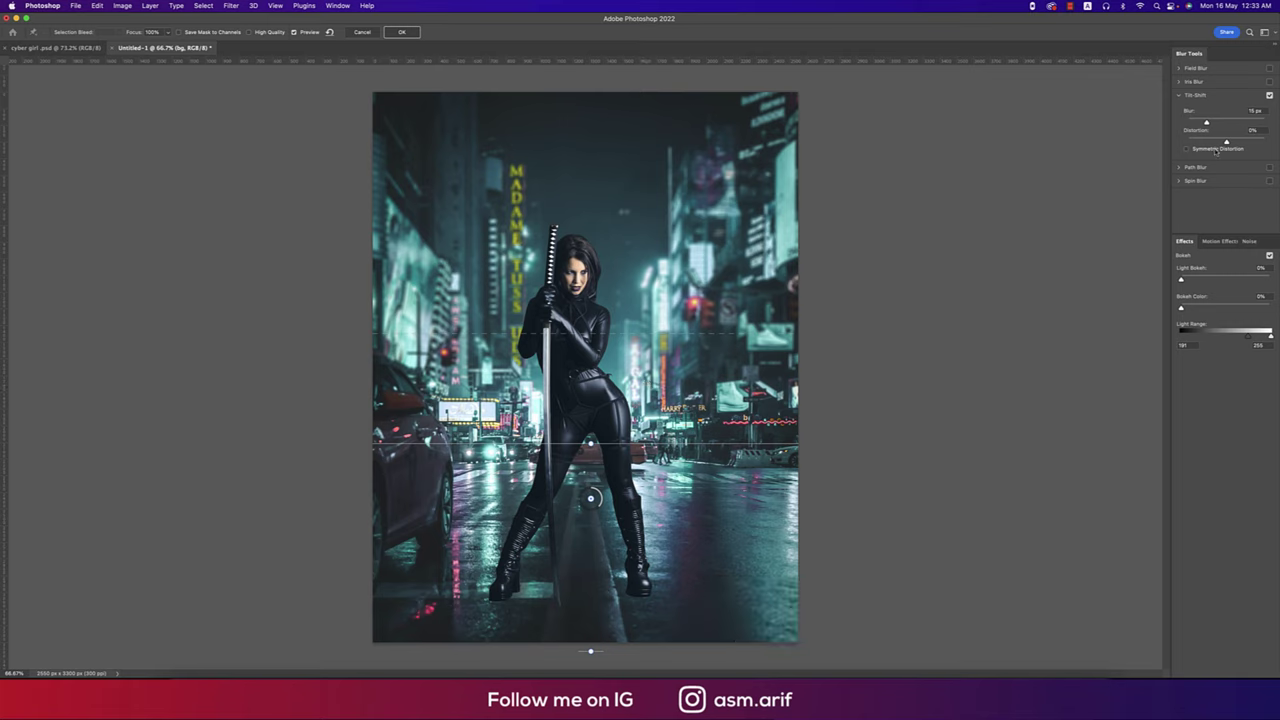
pyautogui.moveTo(1205, 122); pyautogui.dragTo(1218, 123)
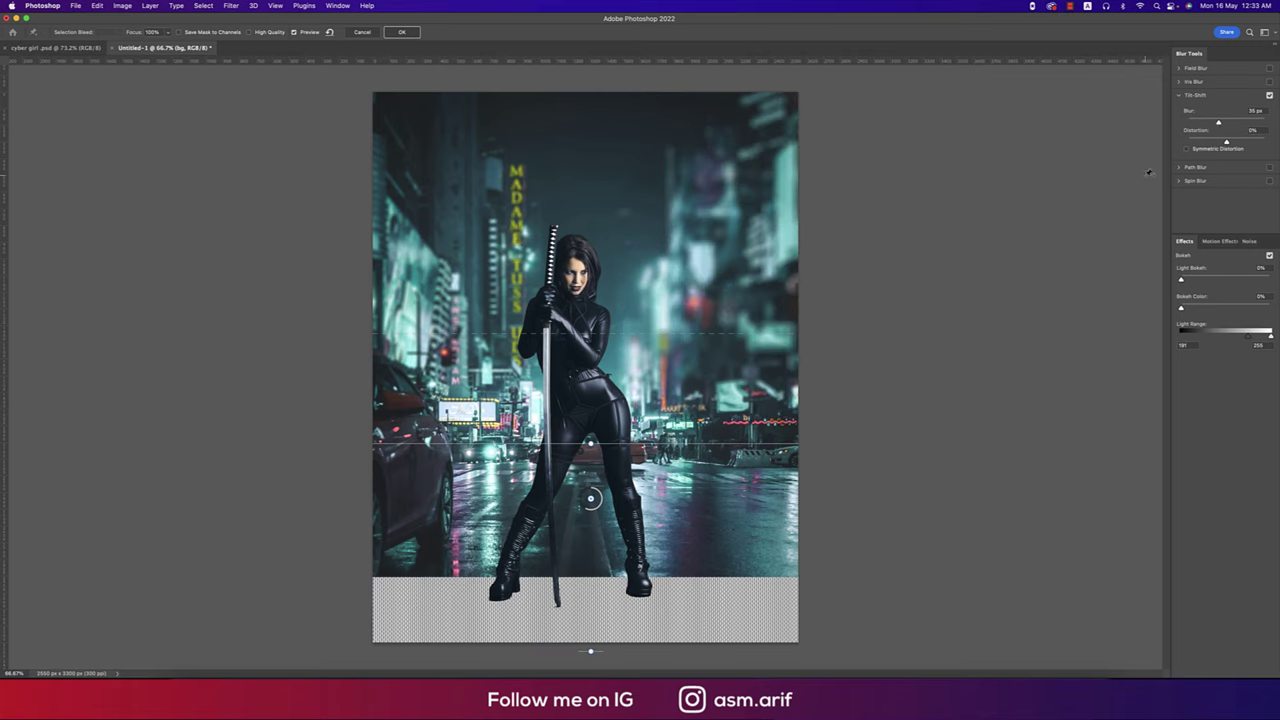
pyautogui.moveTo(590, 441); pyautogui.dragTo(590, 497)
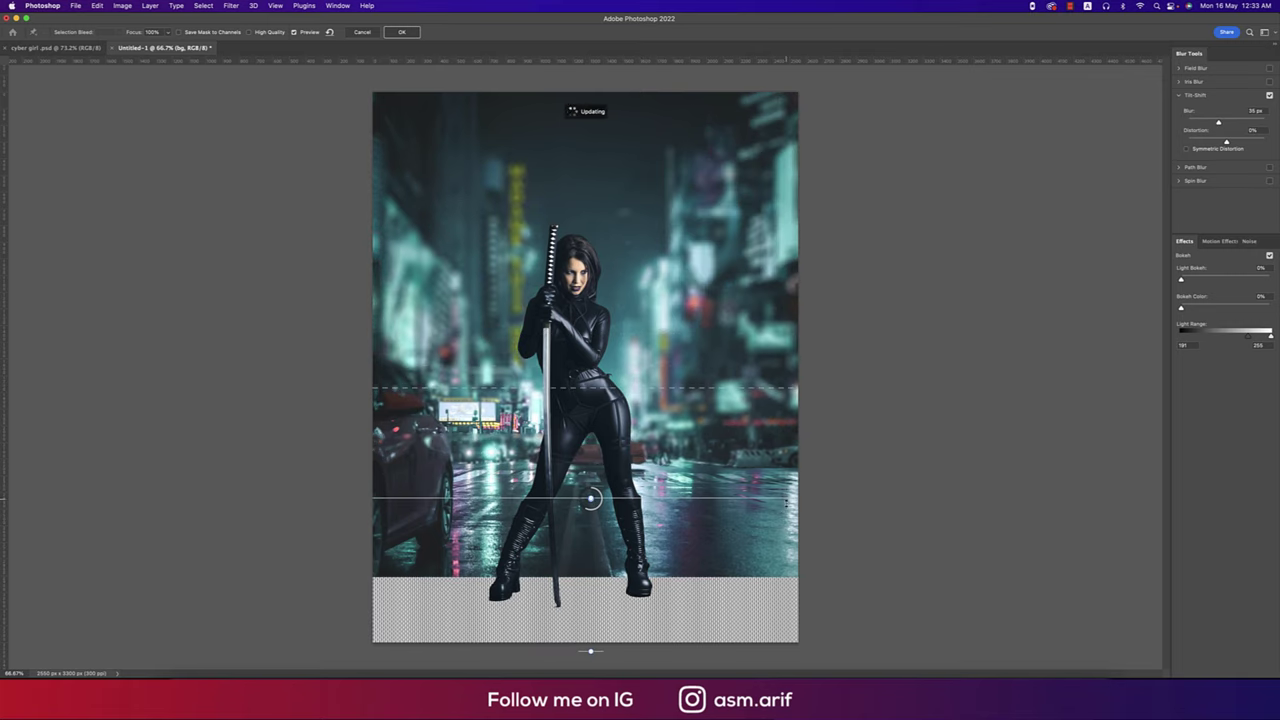
pyautogui.moveTo(1218, 123); pyautogui.dragTo(1218, 123)
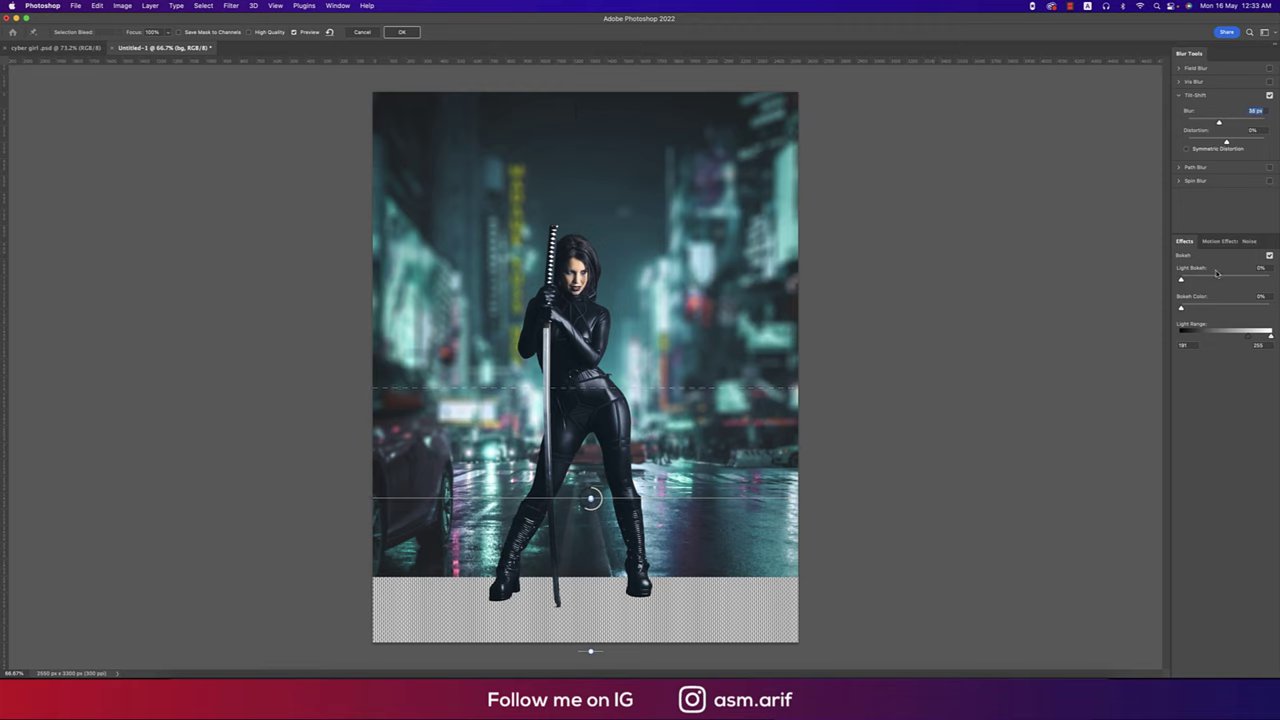
pyautogui.moveTo(1181, 281); pyautogui.dragTo(1216, 281)
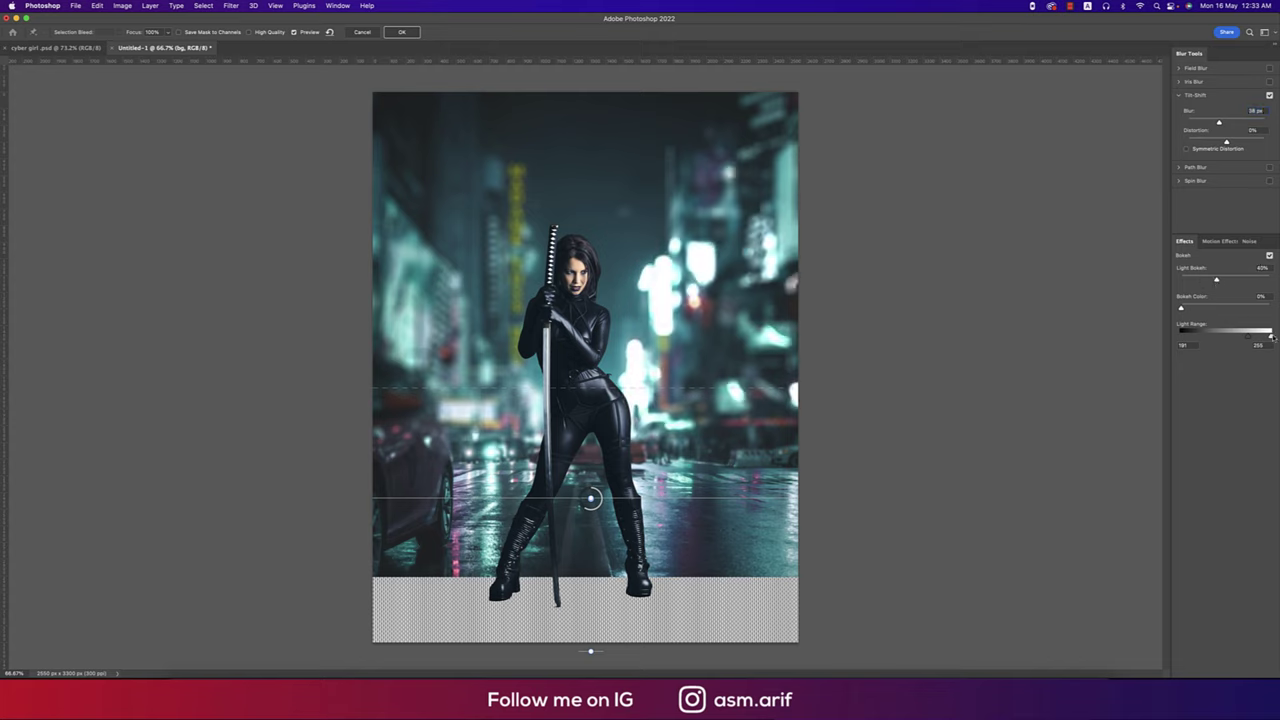
pyautogui.moveTo(1271, 338); pyautogui.dragTo(1250, 338)
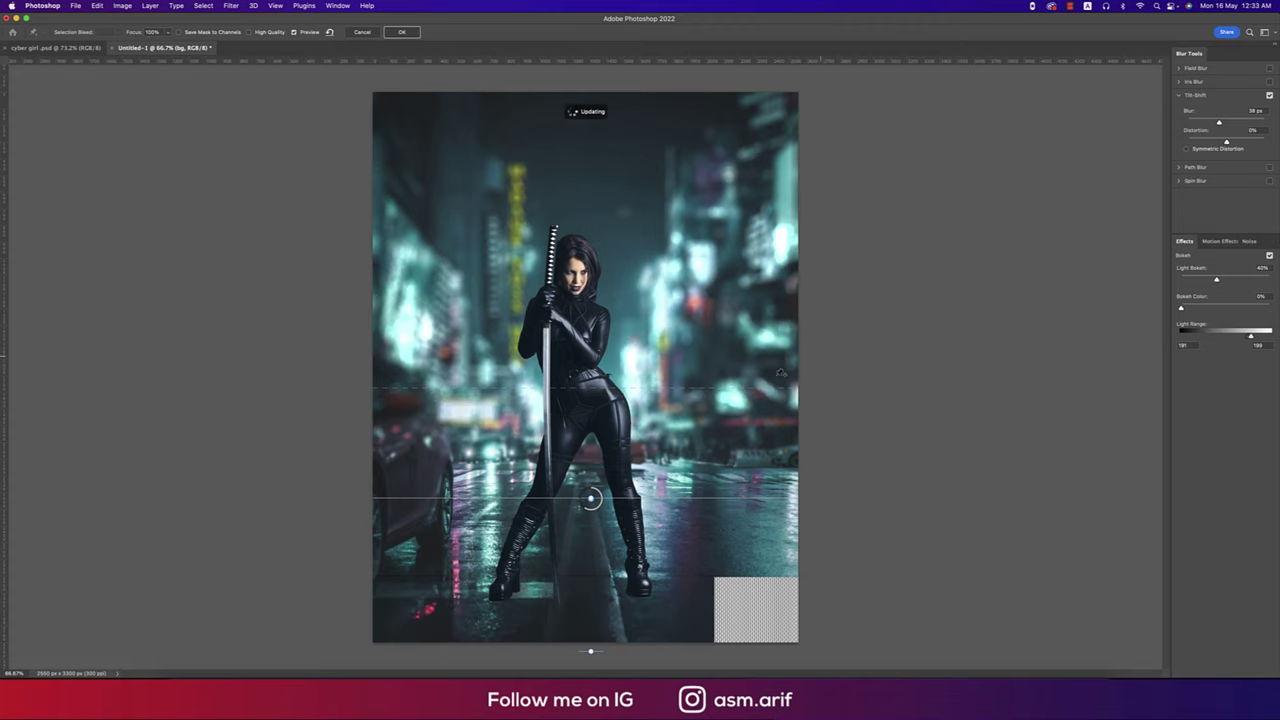
pyautogui.press('Return')
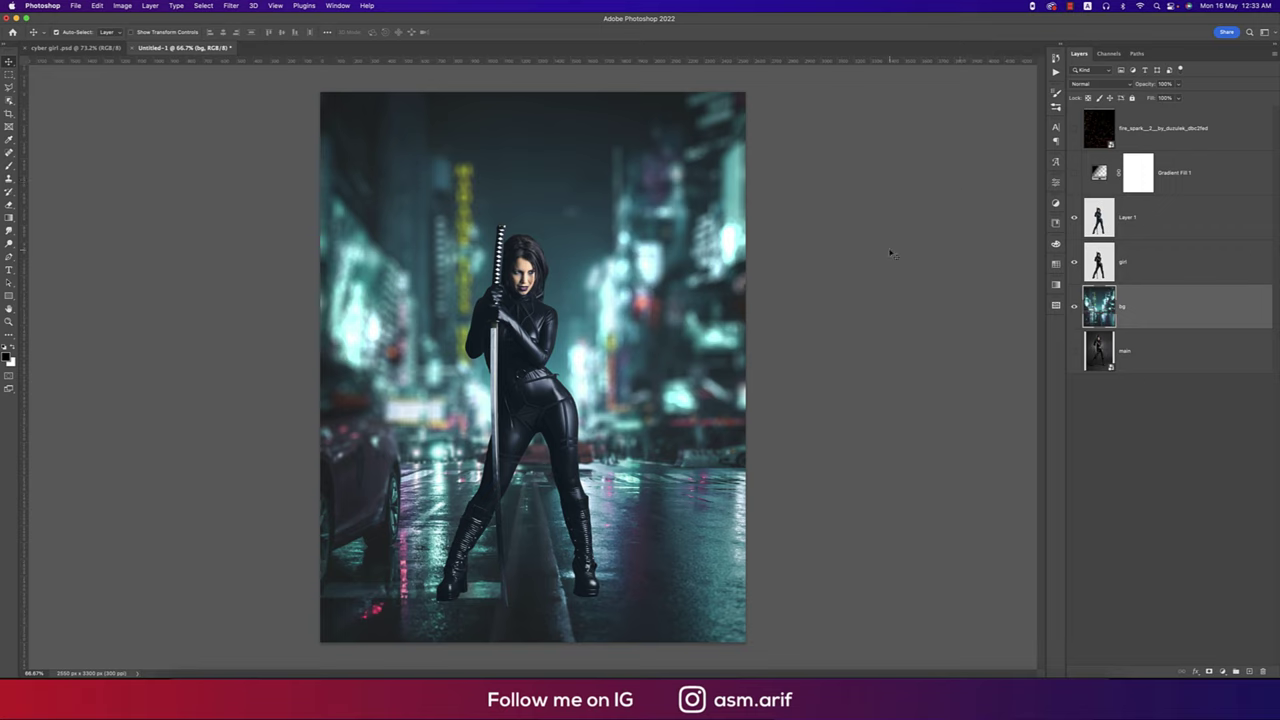
# Step: Show the Gradient Fill 1 and fire_spark layers, then select fire_spark
pyautogui.click(1075, 174)
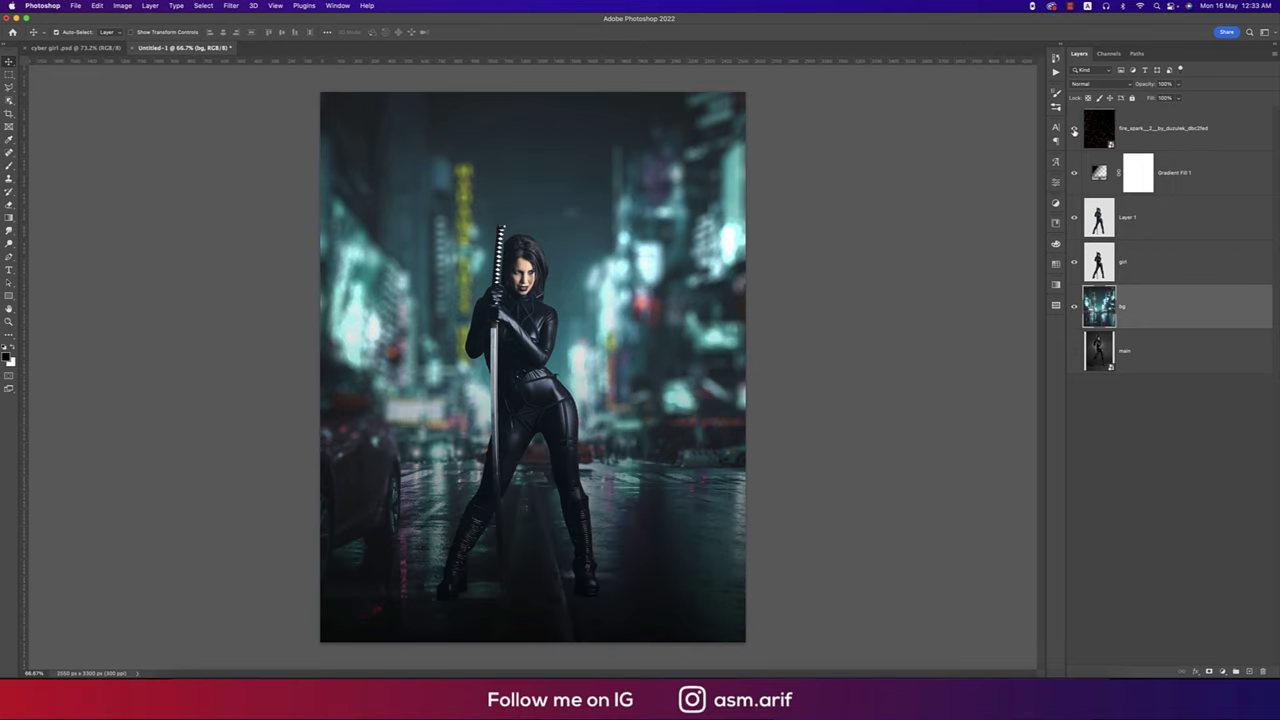
pyautogui.click(1075, 130)
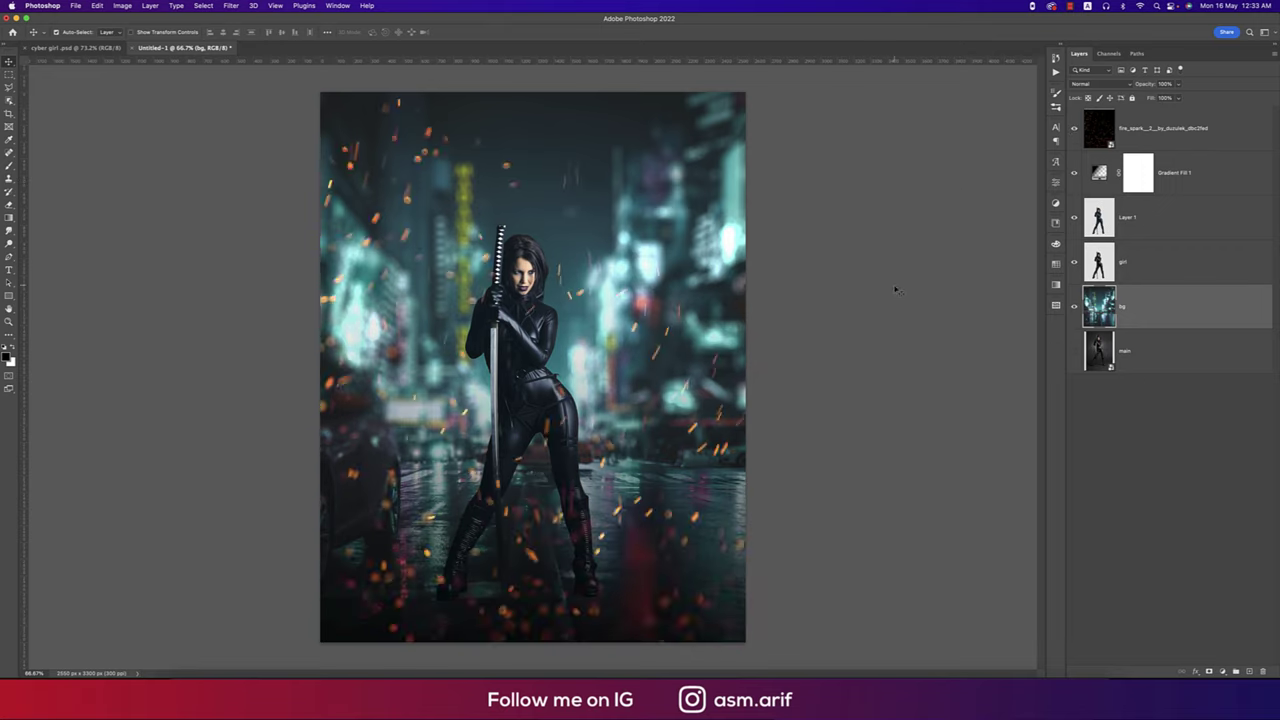
pyautogui.click(1203, 133)
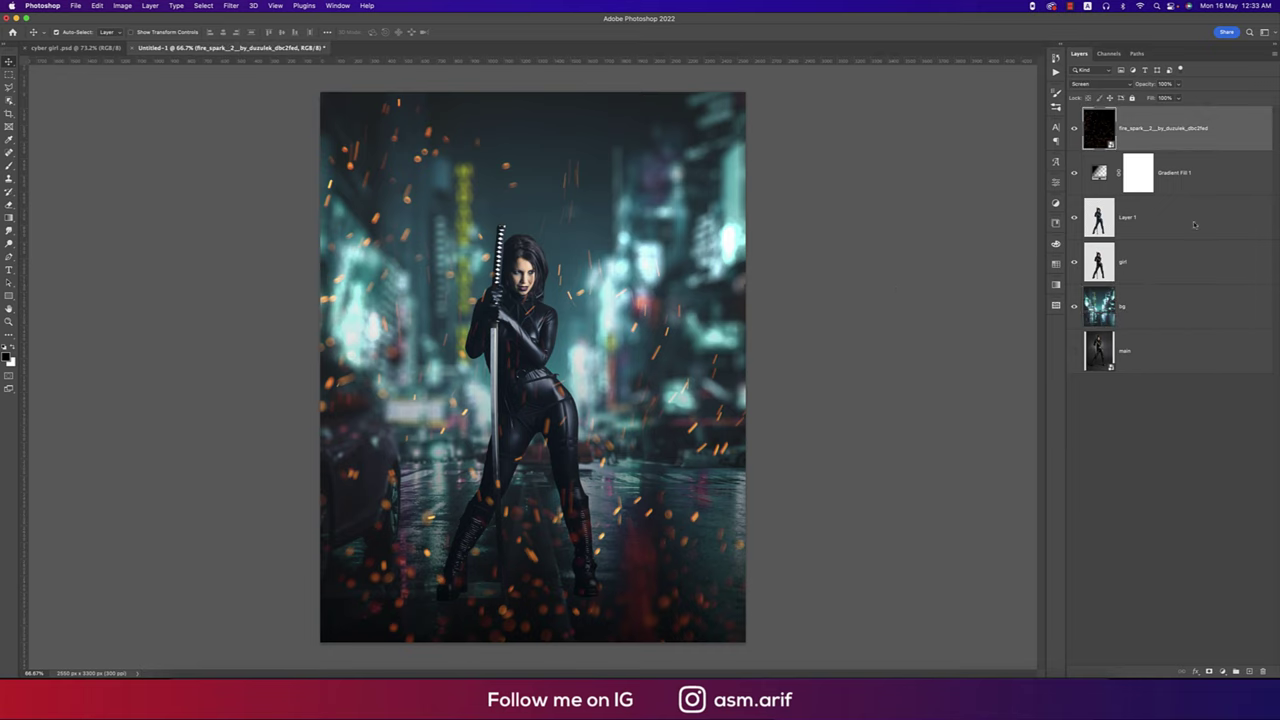
pyautogui.click(1223, 671)
# Step: Add a teal Solid Color fill layer blended in Soft Light
pyautogui.click(1226, 444)
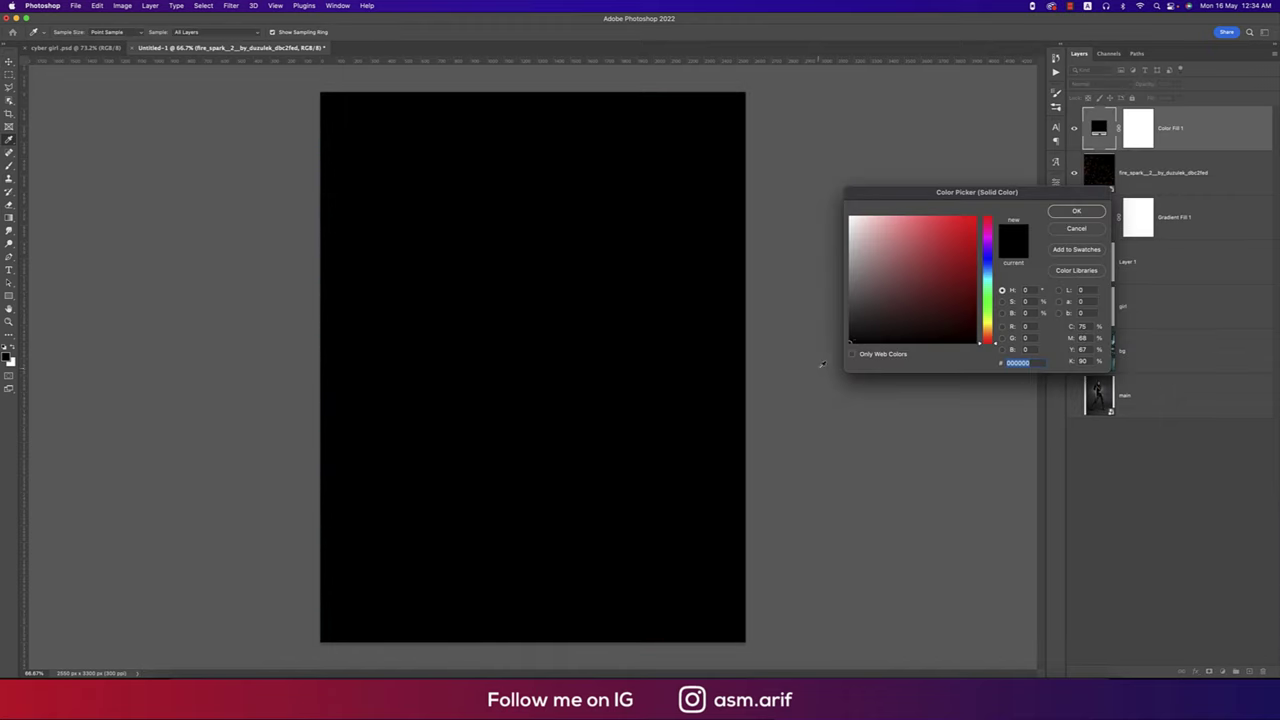
pyautogui.click(987, 278)
pyautogui.moveTo(965, 285); pyautogui.dragTo(975, 280)
pyautogui.click(1062, 212)
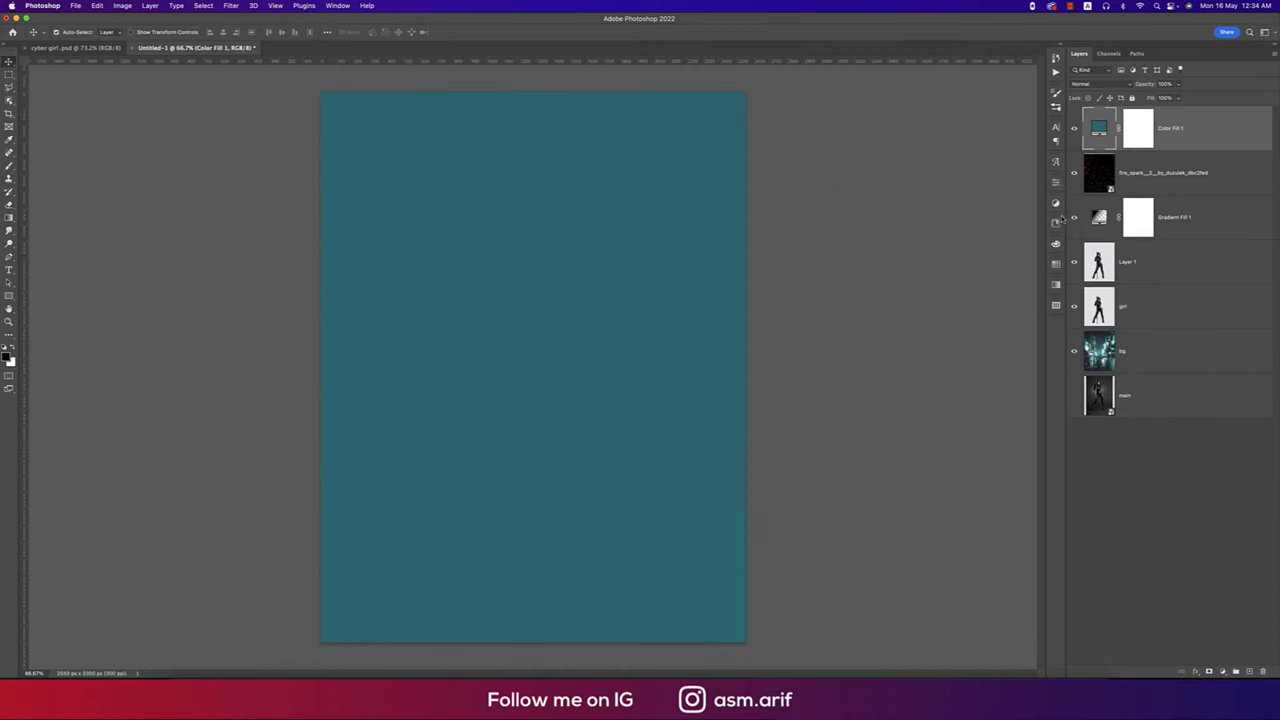
pyautogui.click(1101, 86)
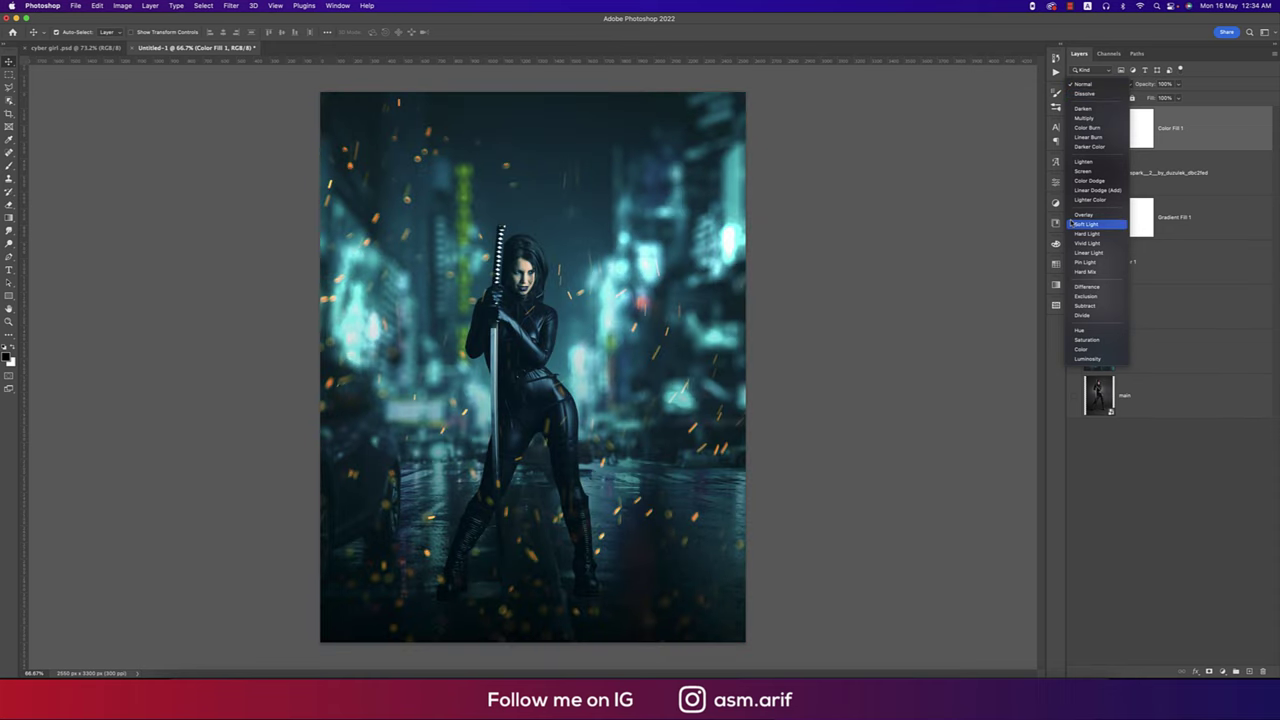
pyautogui.click(1072, 224)
# Step: Refine the fill to a slightly bluer teal and lower its Fill to 86%
pyautogui.doubleClick(1100, 128)
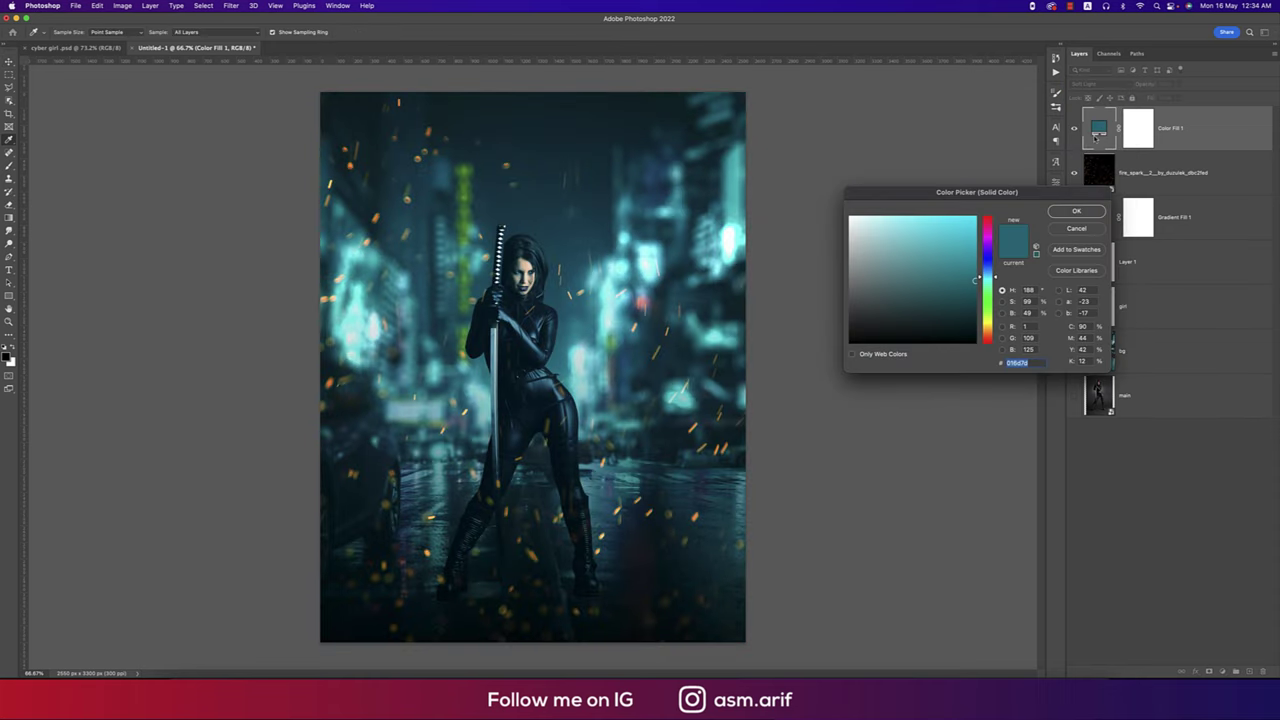
pyautogui.click(972, 260)
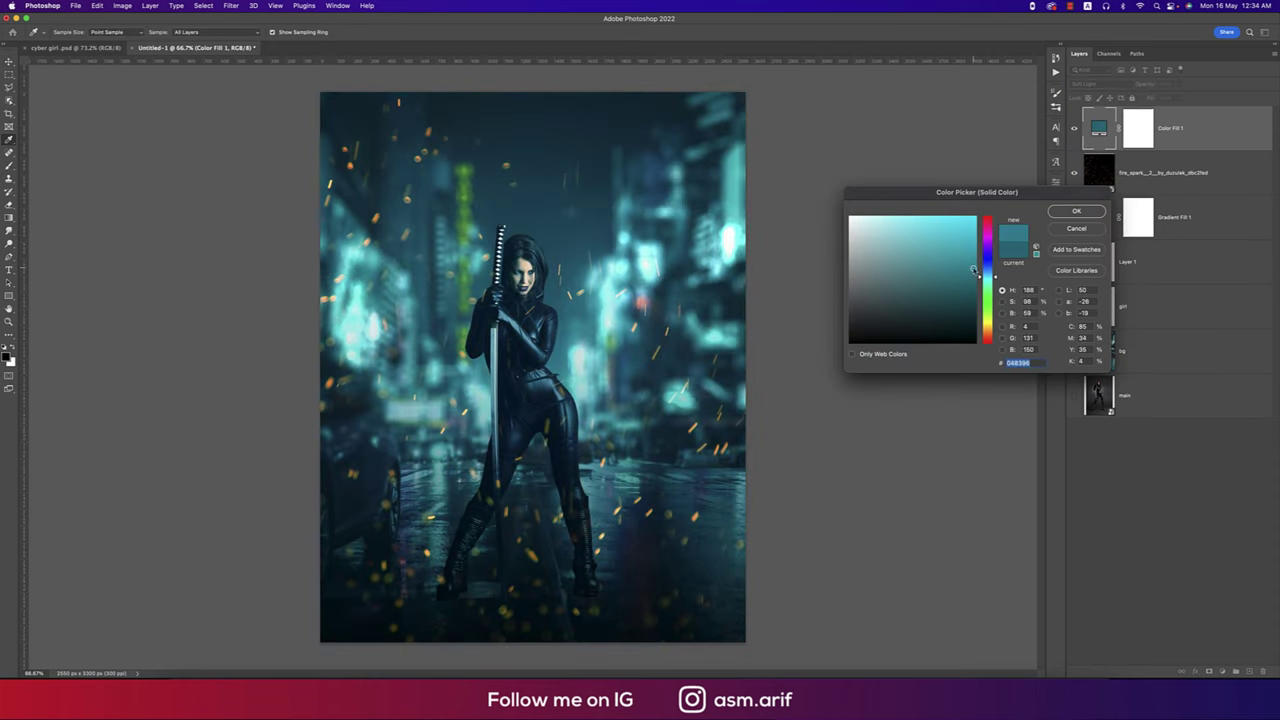
pyautogui.moveTo(988, 277); pyautogui.dragTo(944, 280)
pyautogui.click(1075, 211)
pyautogui.moveTo(1154, 100); pyautogui.dragTo(1145, 98)
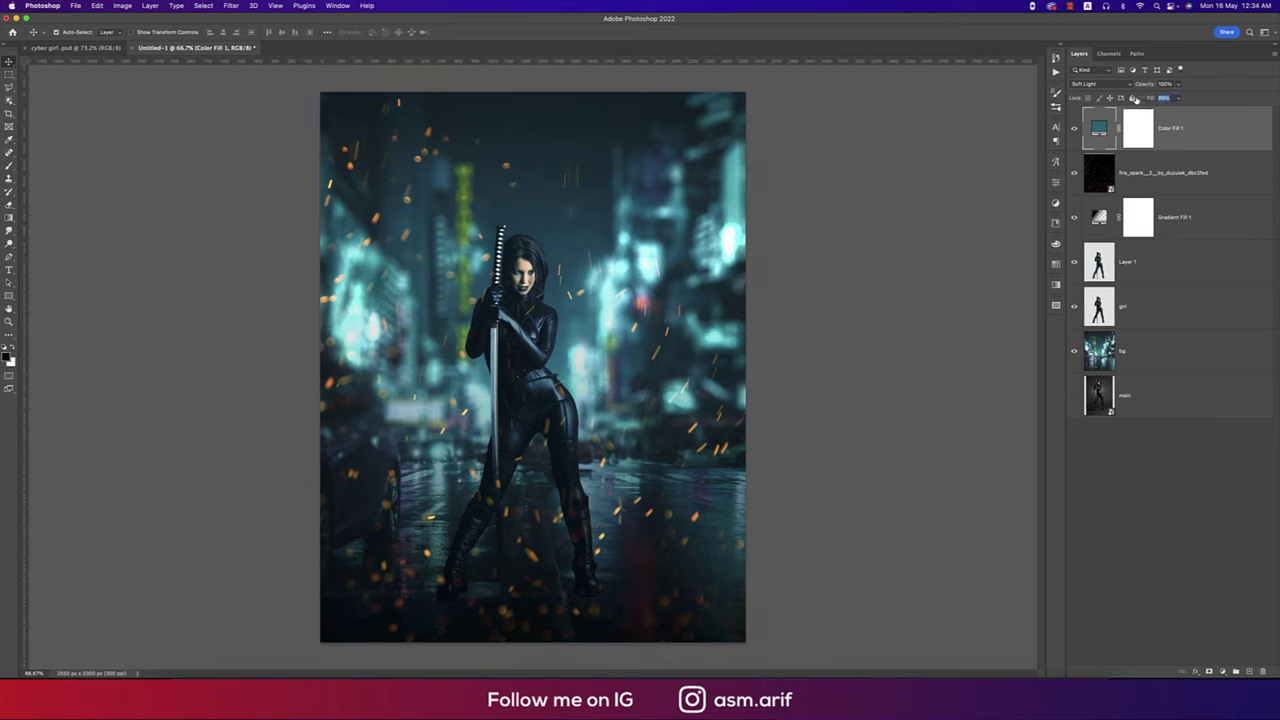
pyautogui.click(910, 289)
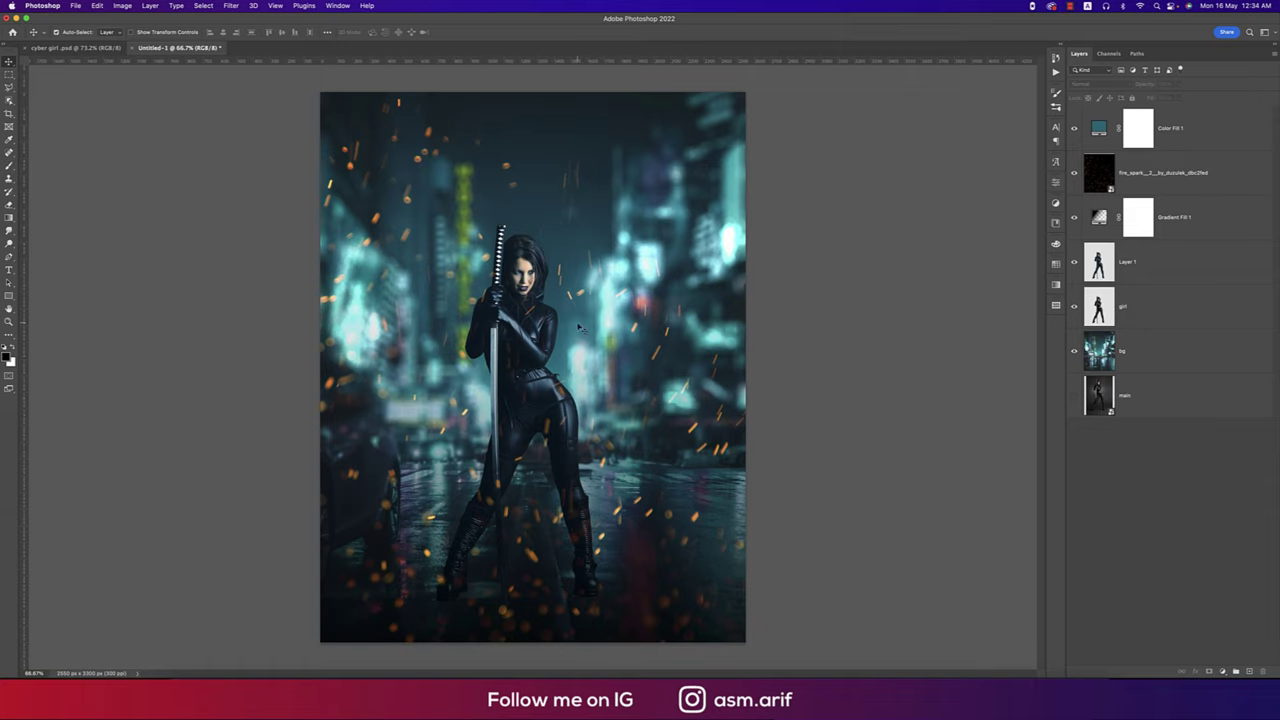
pyautogui.click(1154, 358)
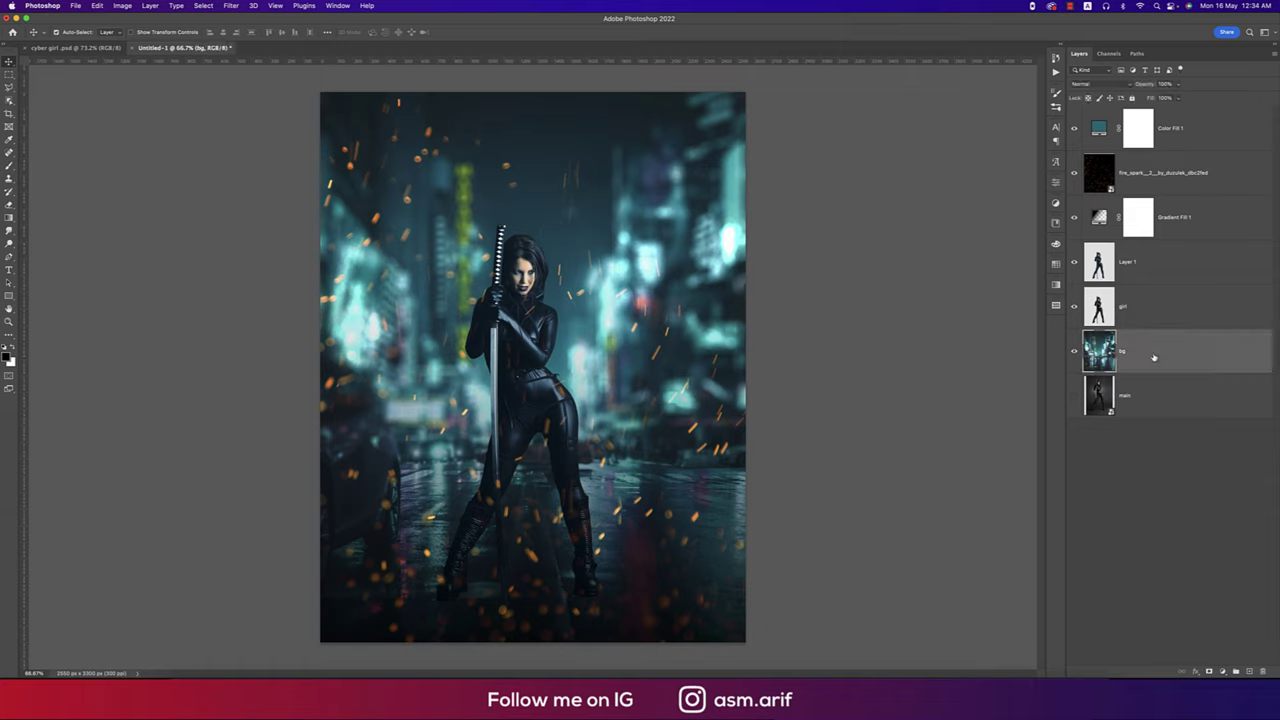
# Step: Scale the bg street background up to about 104%
pyautogui.press('super+t')
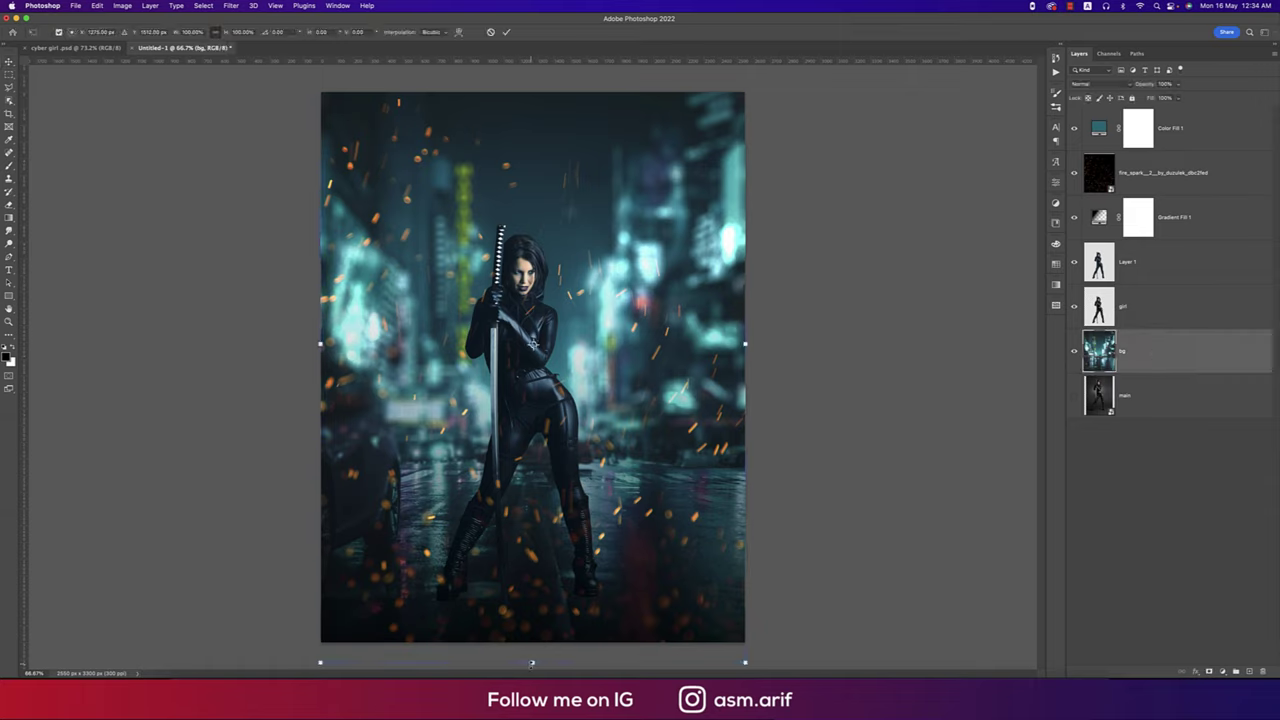
pyautogui.moveTo(531, 662); pyautogui.dragTo(532, 690)
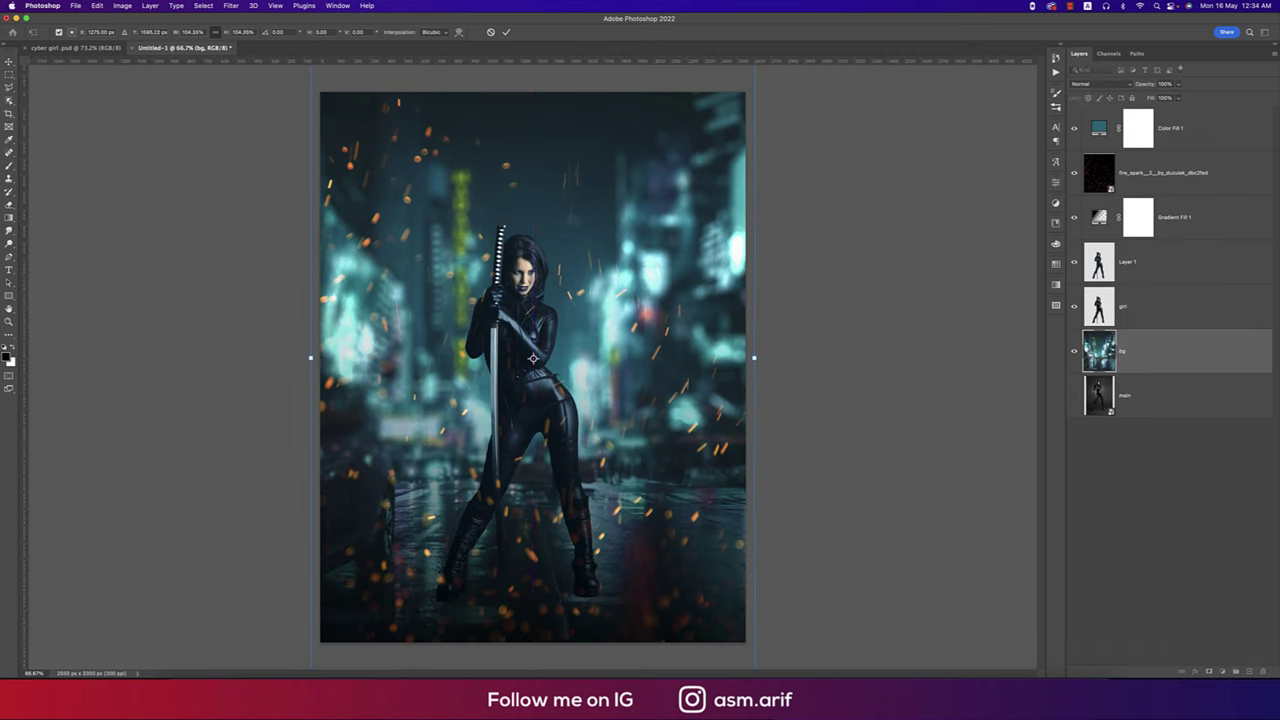
pyautogui.press('Return')
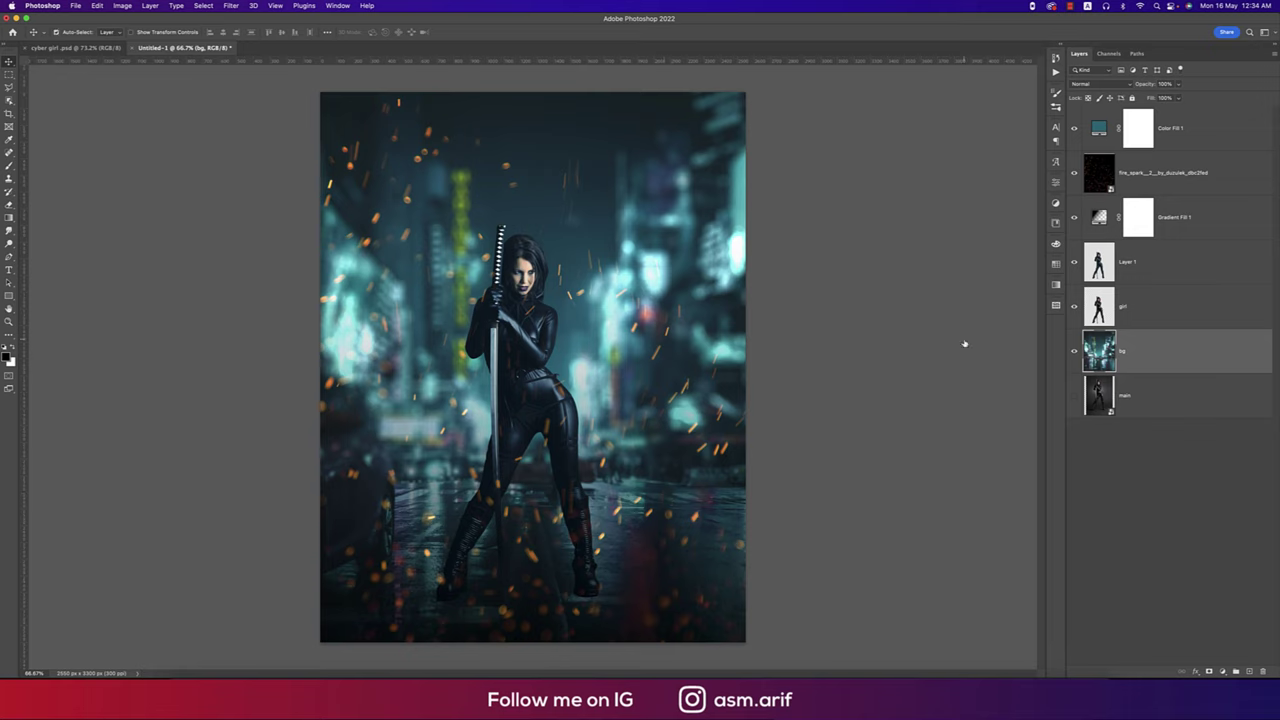
# Step: Change Color Fill 1 to a darker, more muted teal
pyautogui.doubleClick(1099, 128)
pyautogui.moveTo(964, 276)
pyautogui.mouseDown()
pyautogui.moveTo(976, 250)
pyautogui.moveTo(895, 296)
pyautogui.mouseUp()
pyautogui.click(1077, 211)
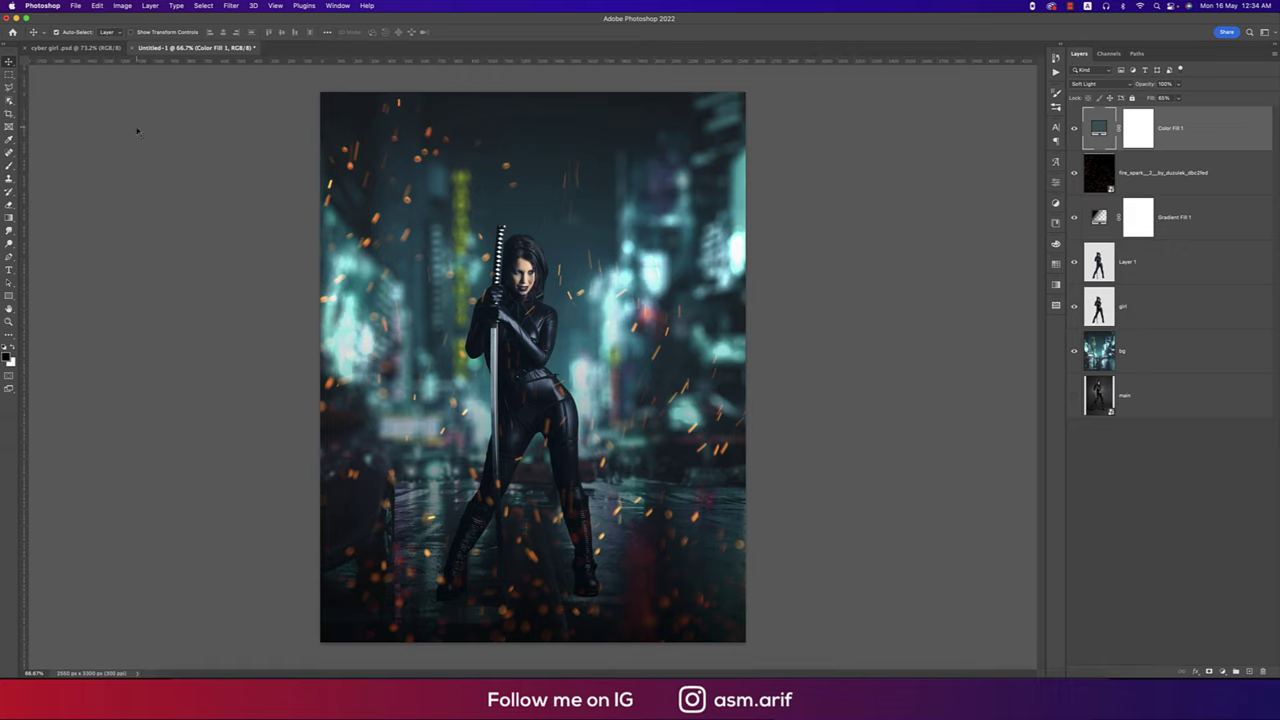
# Step: Place pngegg.png as an embedded image, shrunk and moved to the poster bottom
pyautogui.click(75, 5)
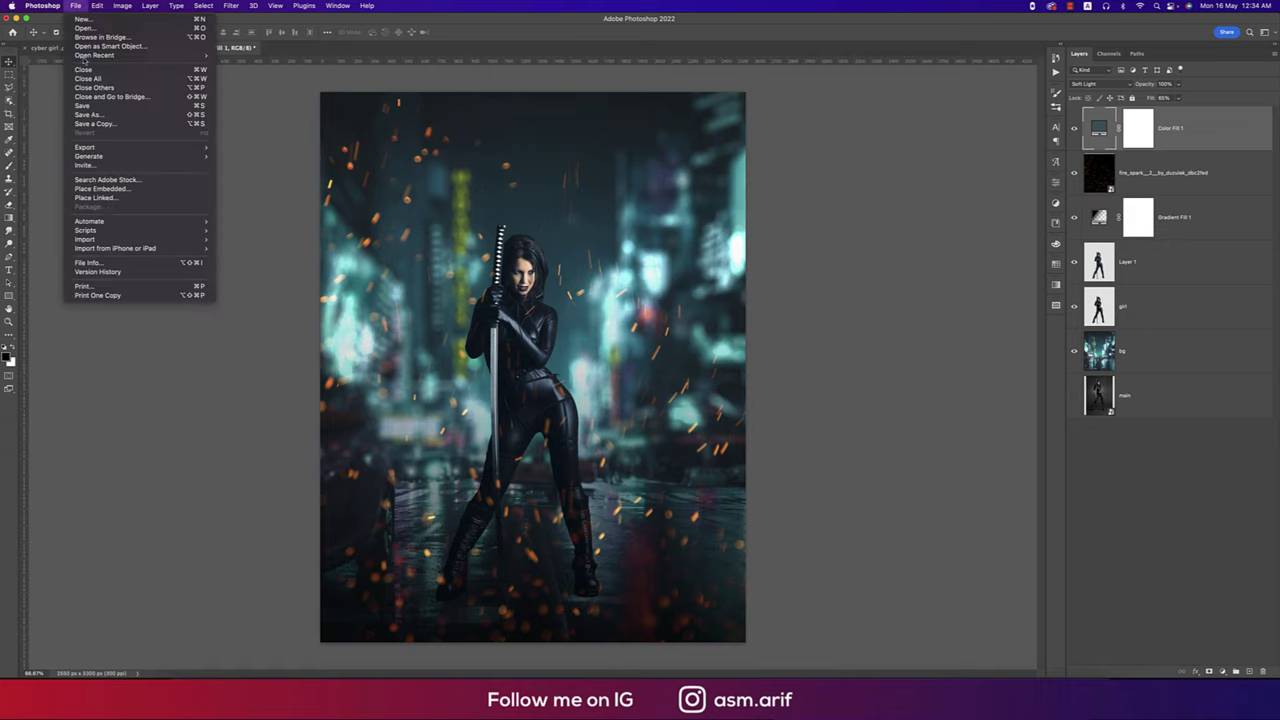
pyautogui.click(105, 189)
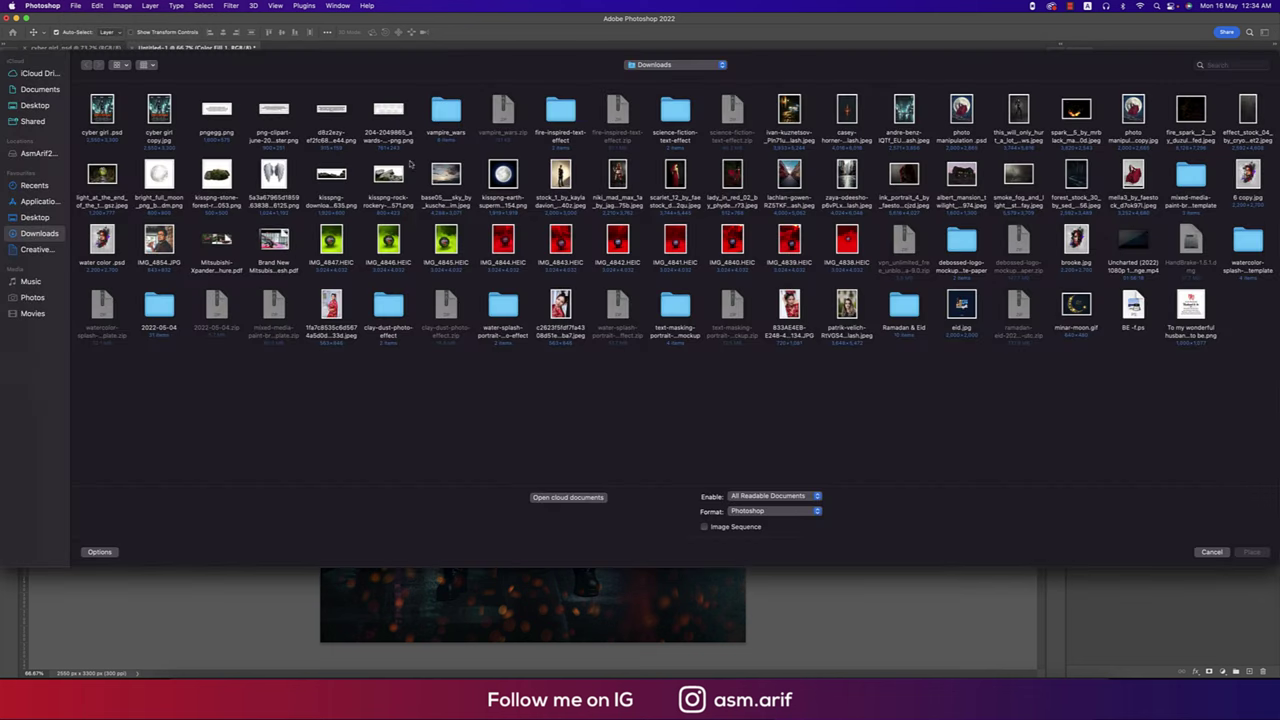
pyautogui.doubleClick(212, 114)
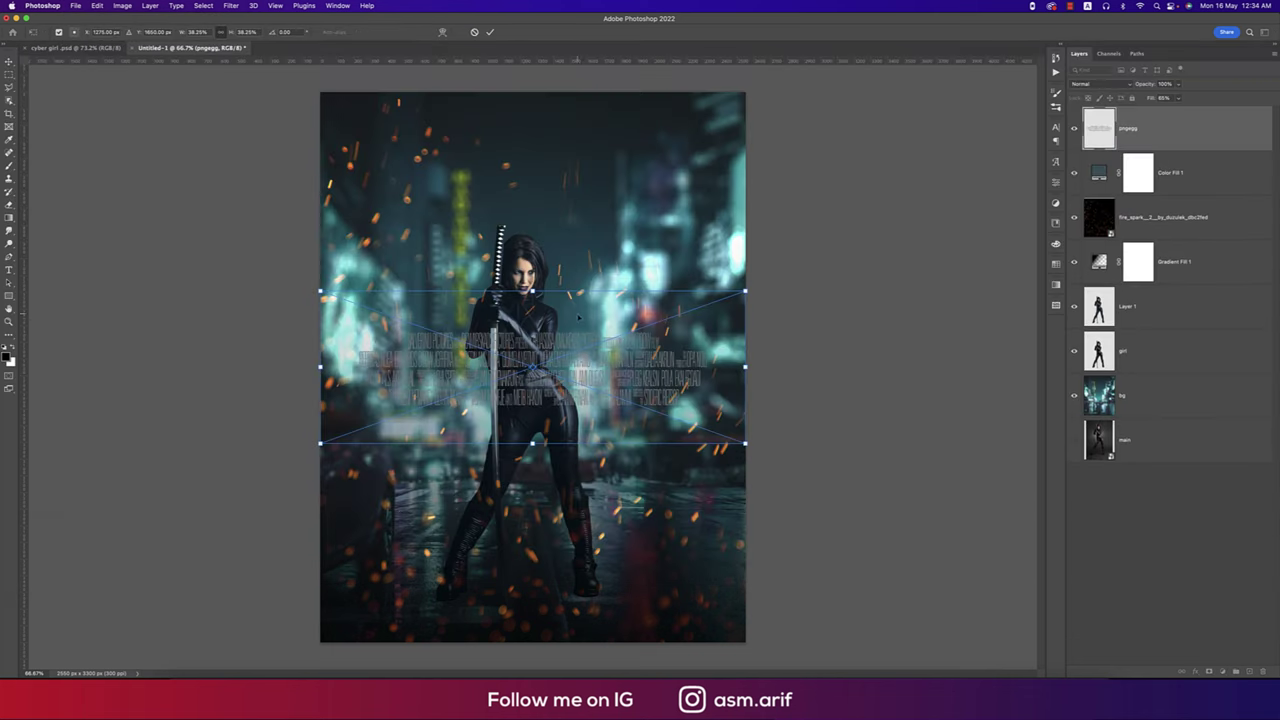
pyautogui.moveTo(621, 350); pyautogui.dragTo(621, 566)
pyautogui.press('Return')
# Step: Set the credits layer's blend mode to Screen
pyautogui.click(1103, 85)
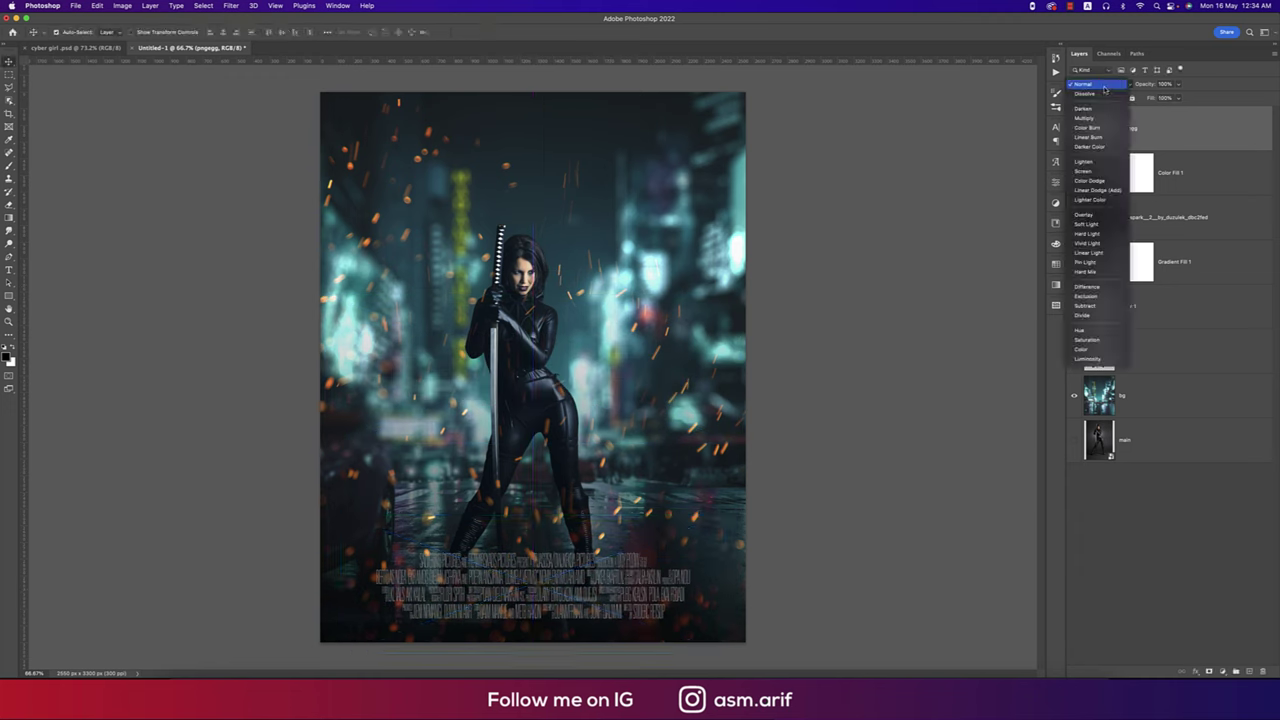
pyautogui.click(1086, 172)
pyautogui.click(858, 318)
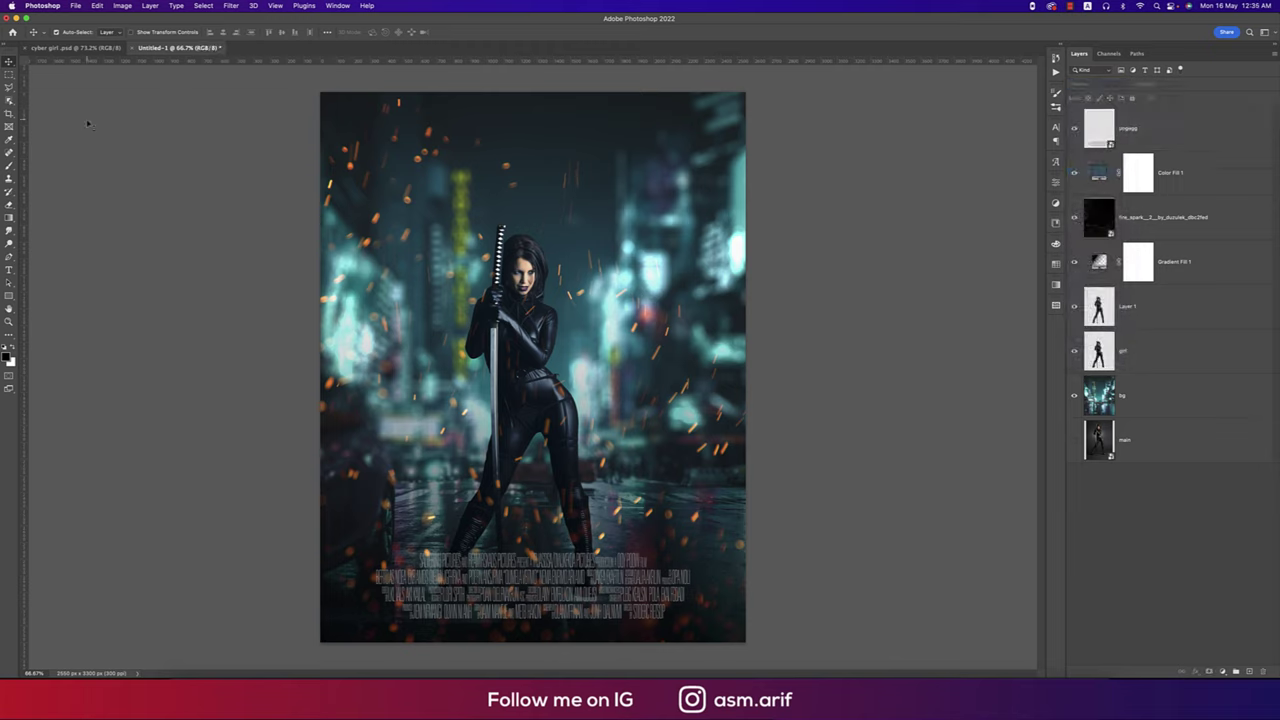
# Step: Start a text layer near the poster top and set its font size to 24 pt
pyautogui.click(9, 270)
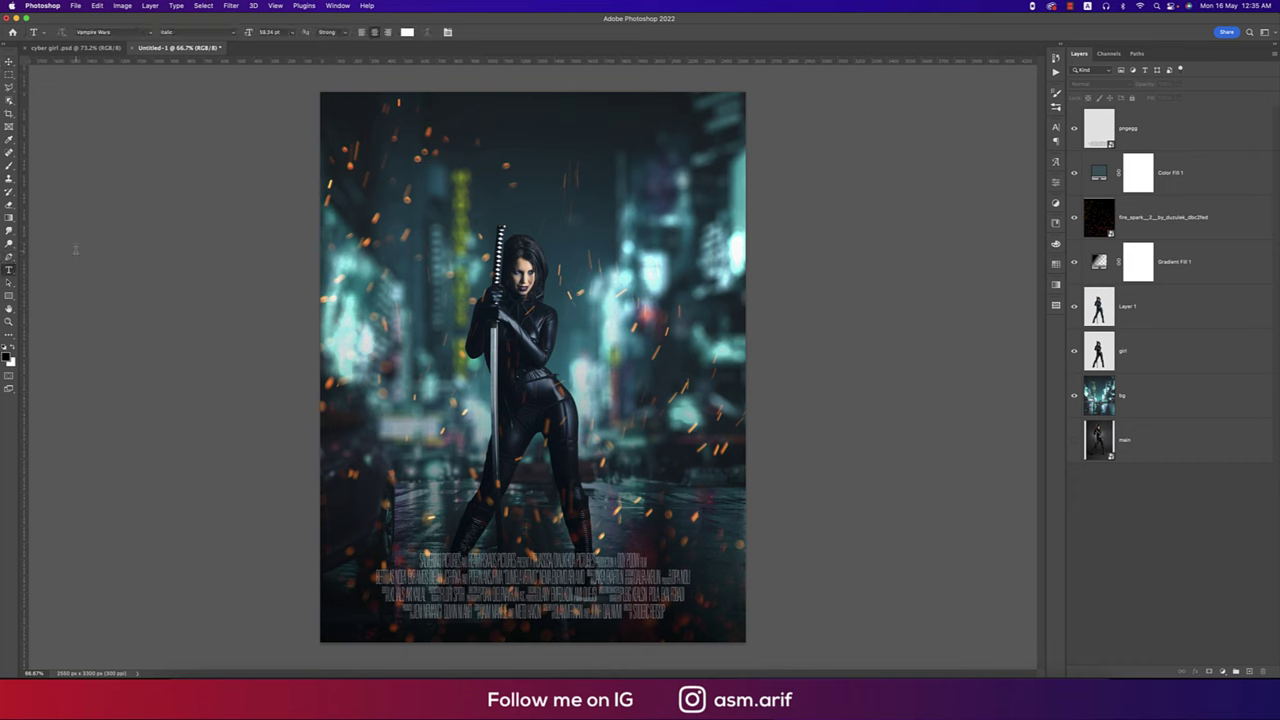
pyautogui.click(355, 140)
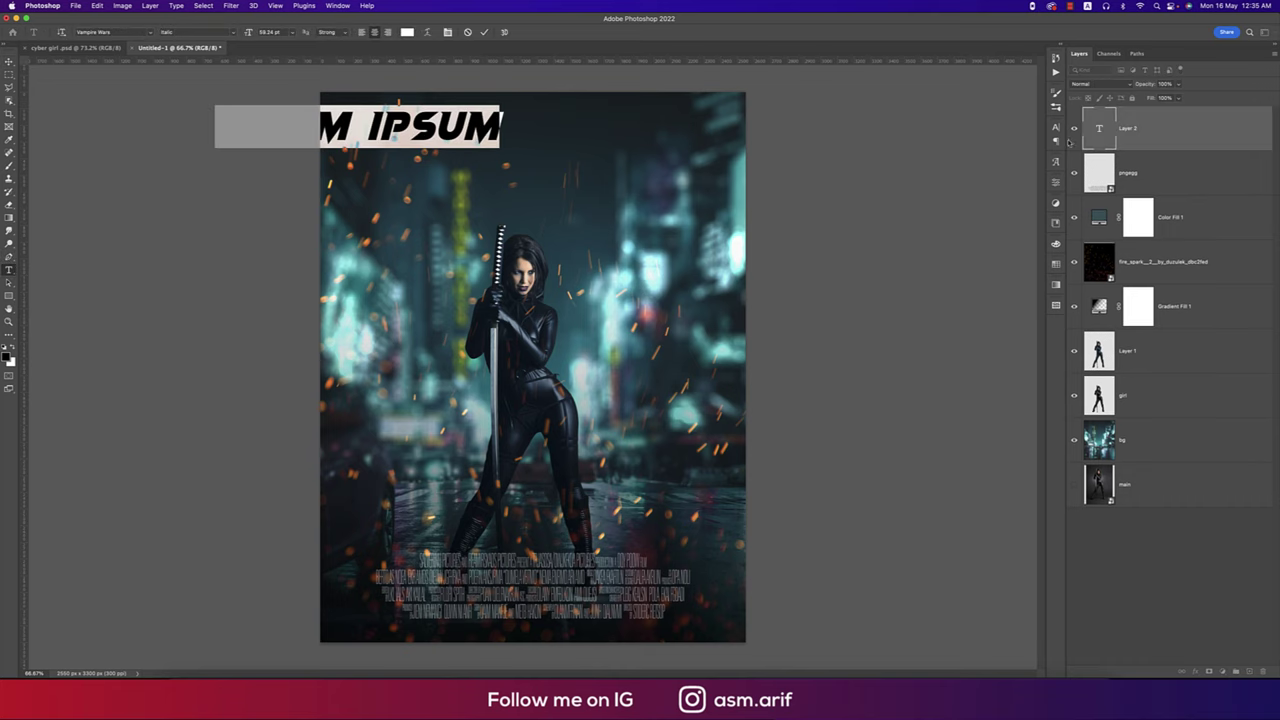
pyautogui.click(1056, 127)
pyautogui.click(975, 141)
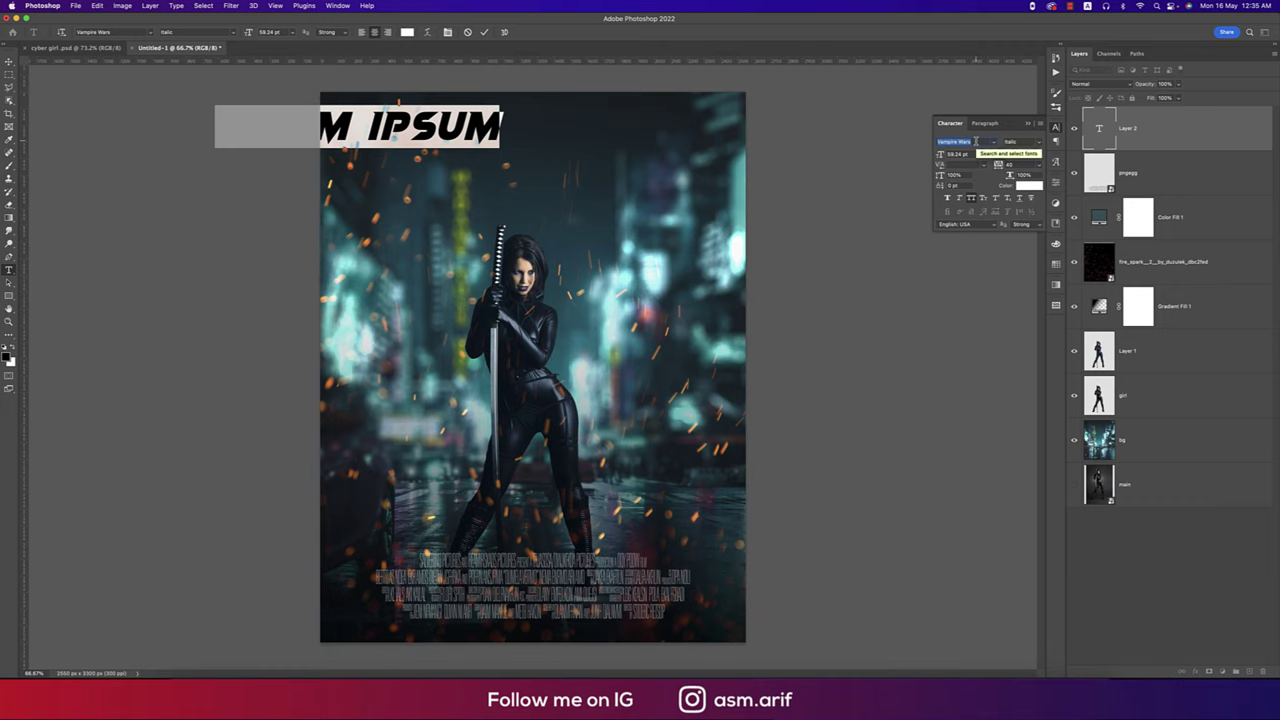
pyautogui.click(982, 156)
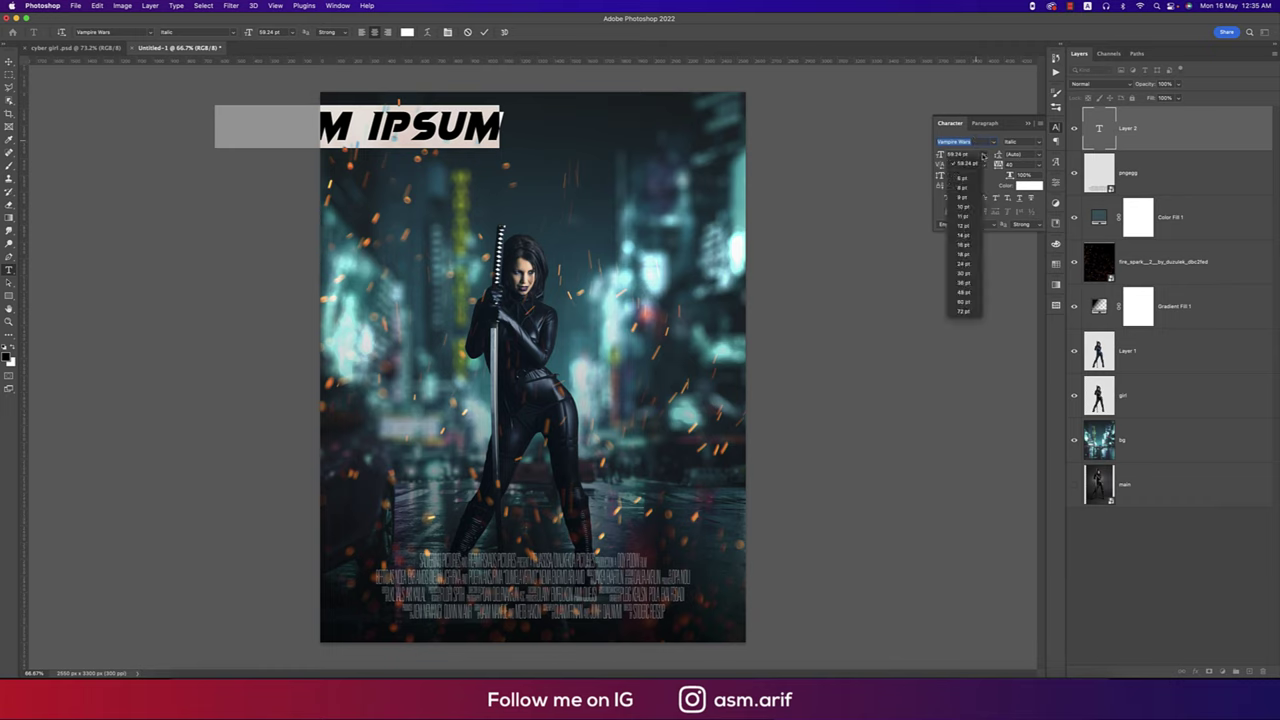
pyautogui.click(965, 215)
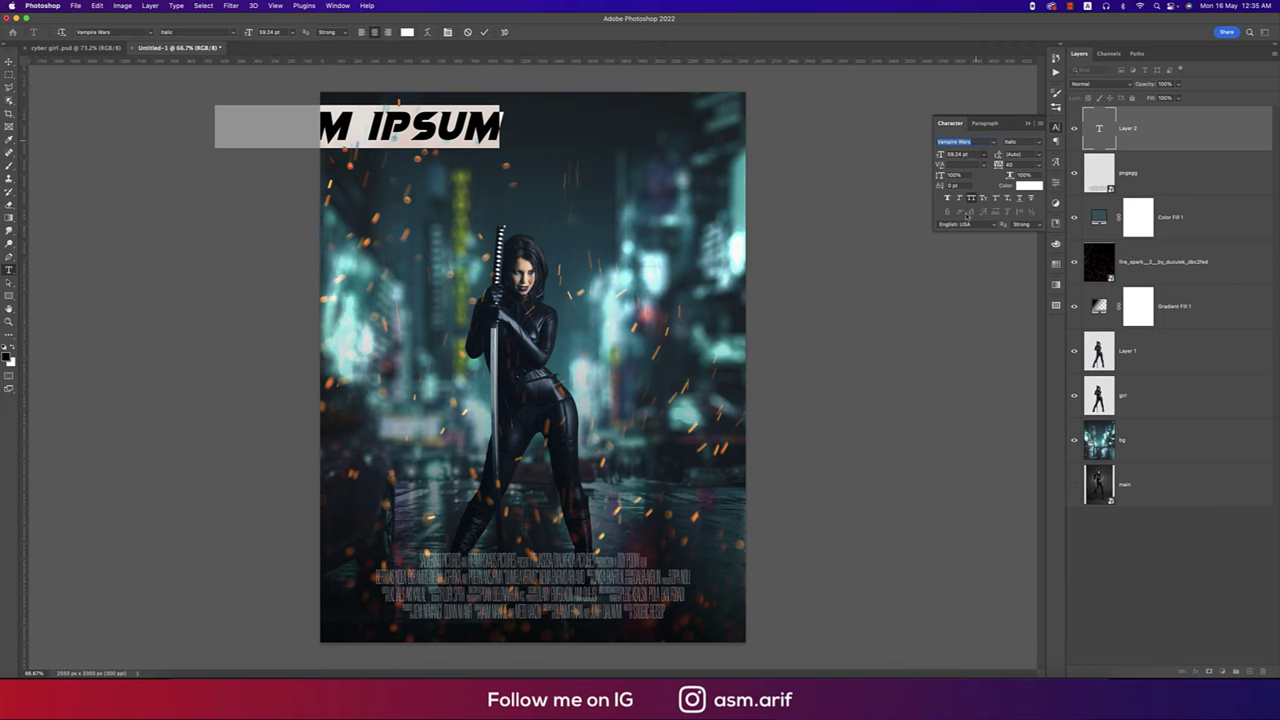
pyautogui.click(982, 156)
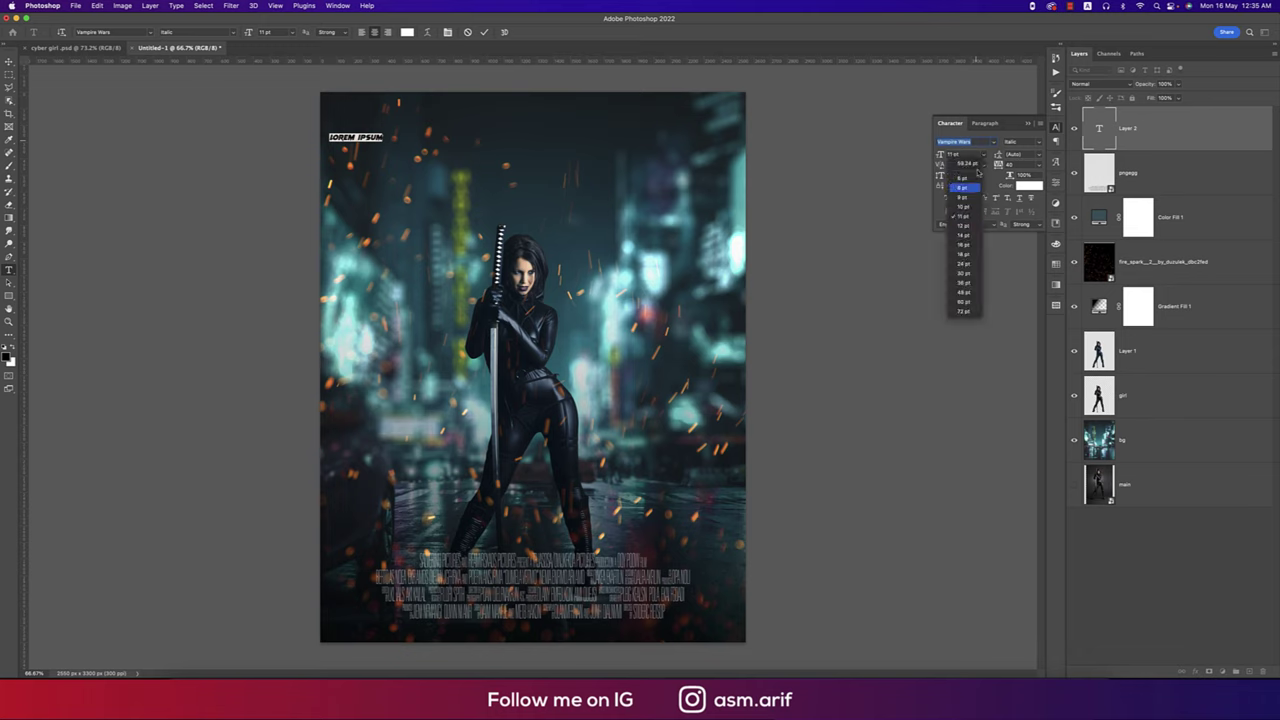
pyautogui.click(965, 264)
# Step: Type the cast names 'ASMARIF AKIRA NINA' and group the name layers as TOP
pyautogui.doubleClick(387, 134)
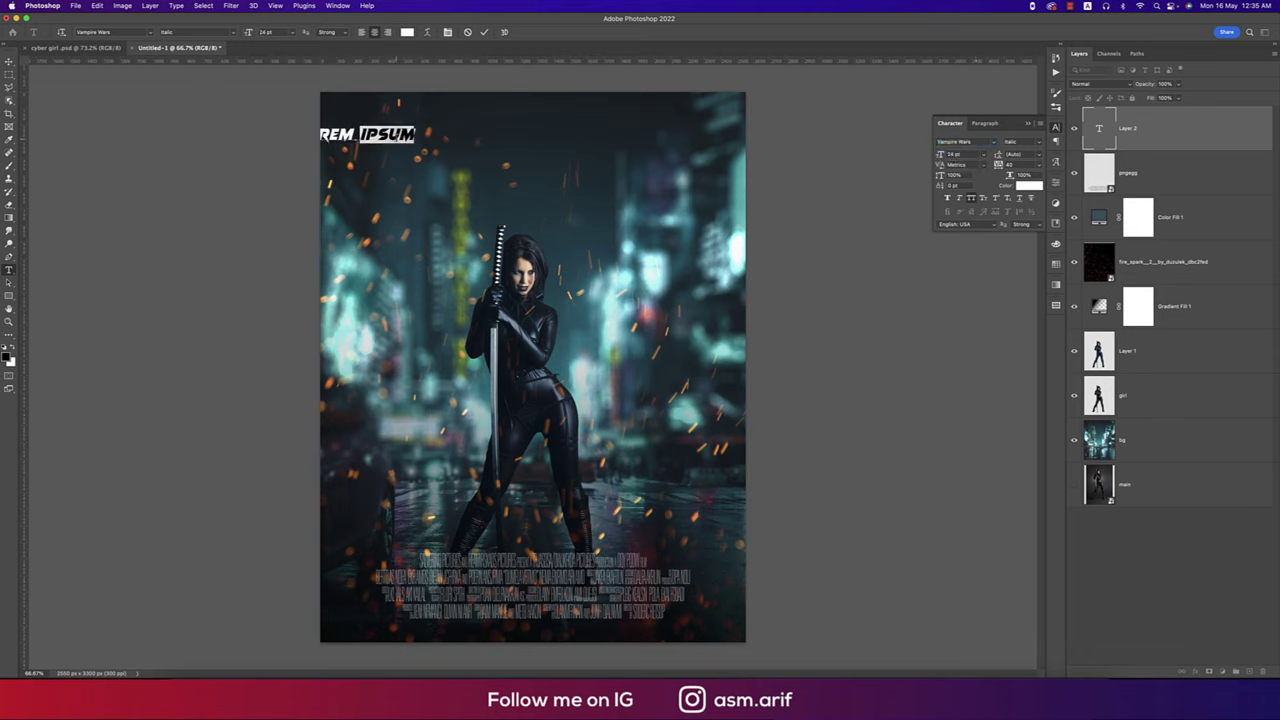
pyautogui.write('ASMARIF AKIRA ')
pyautogui.write('NINA')
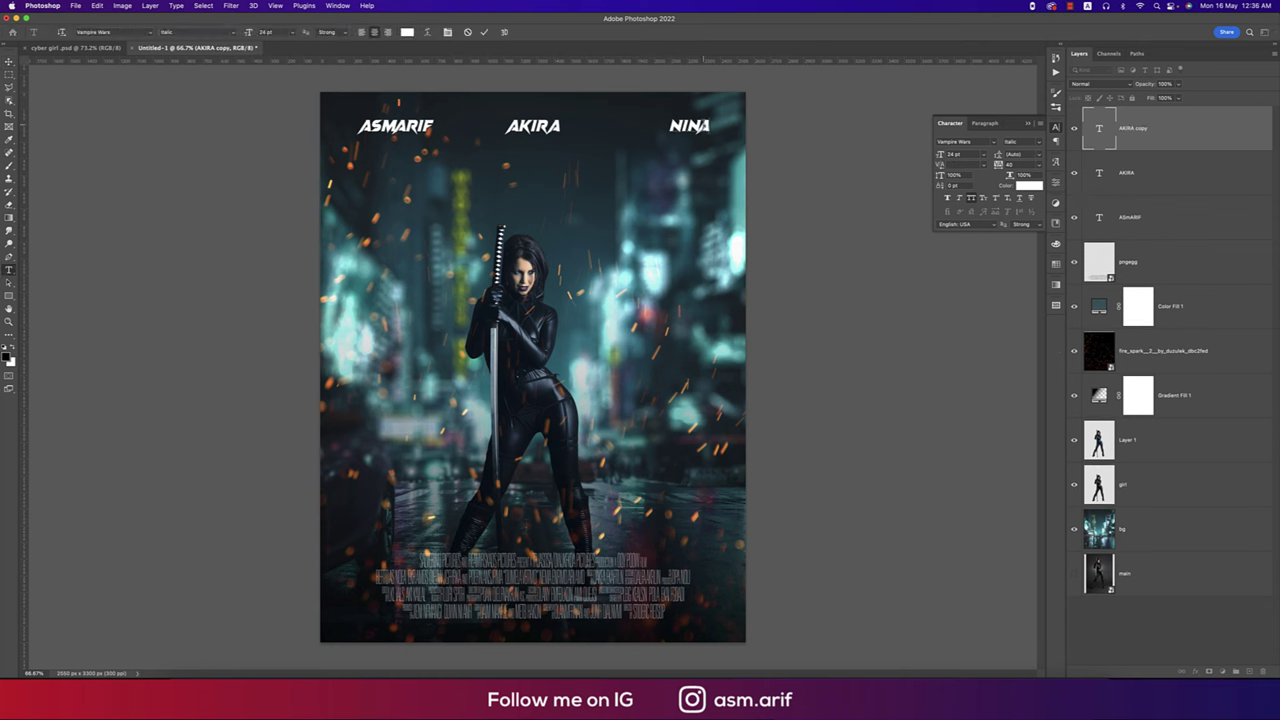
pyautogui.press('super+g')
pyautogui.click(76, 6)
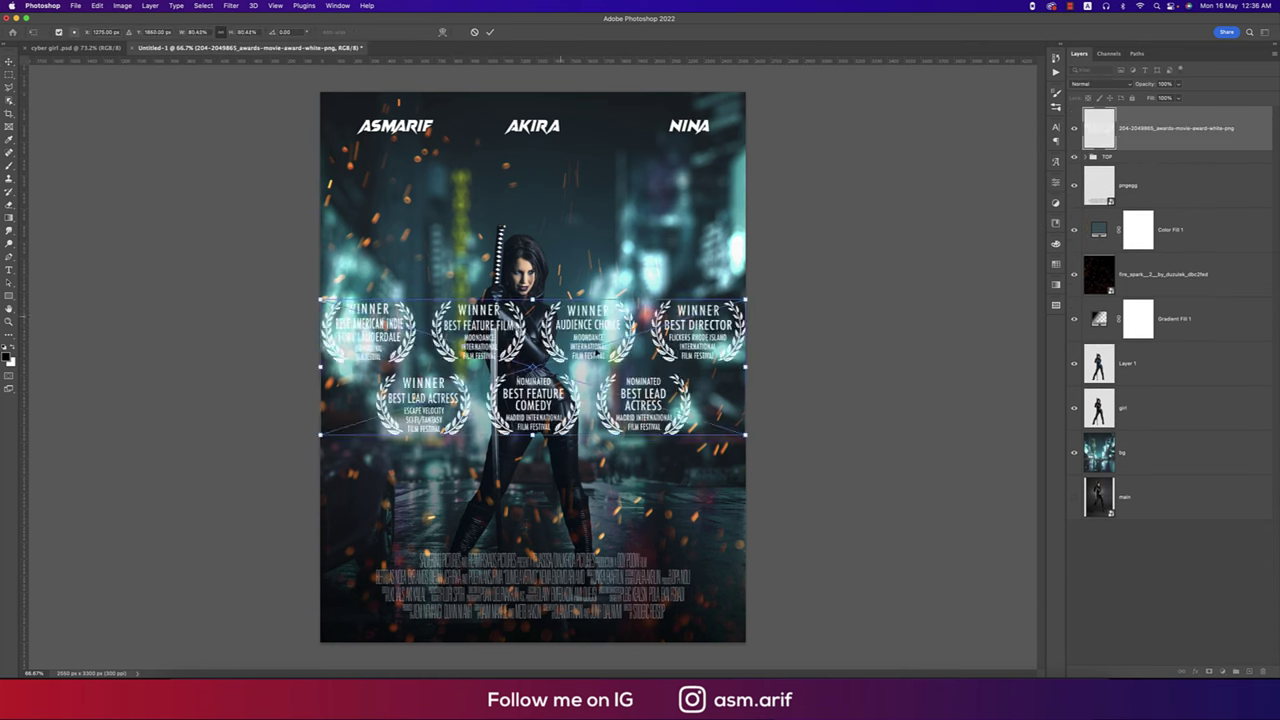
# Step: Save the poster to the computer as Tutorial.psd and return to the Home screen
pyautogui.press('super+s')
pyautogui.write('Tutorial')
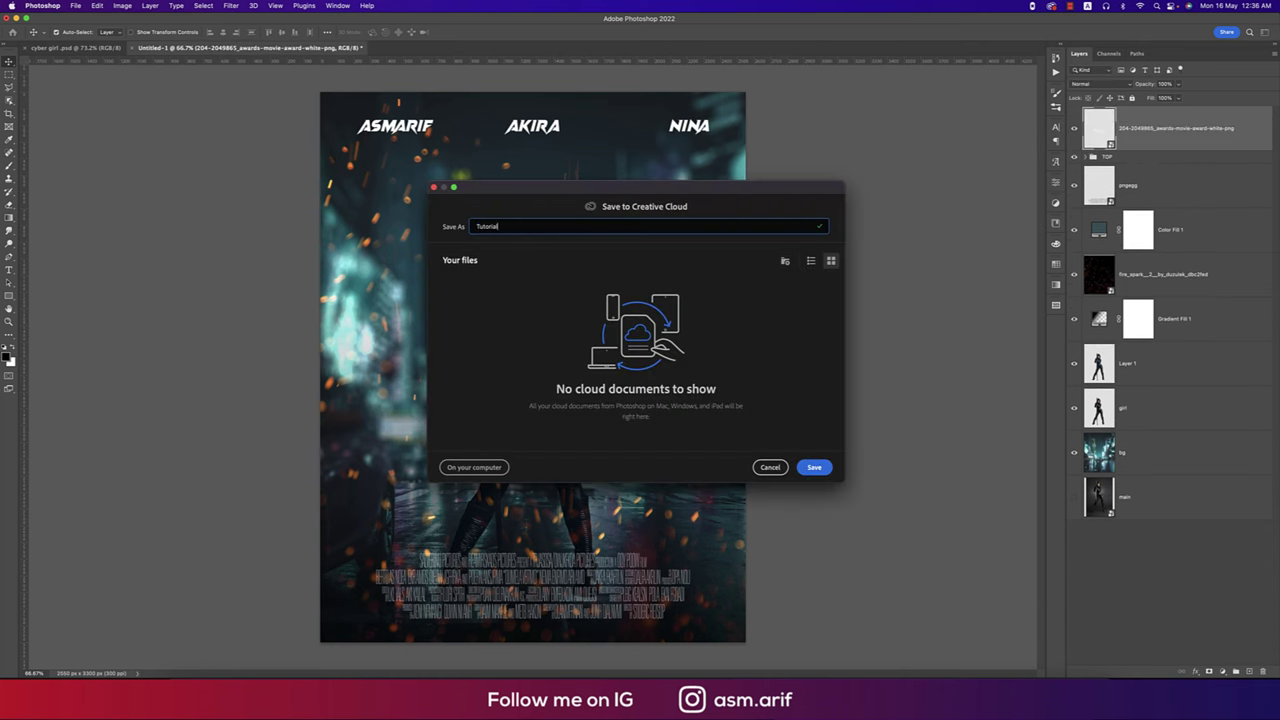
pyautogui.click(473, 467)
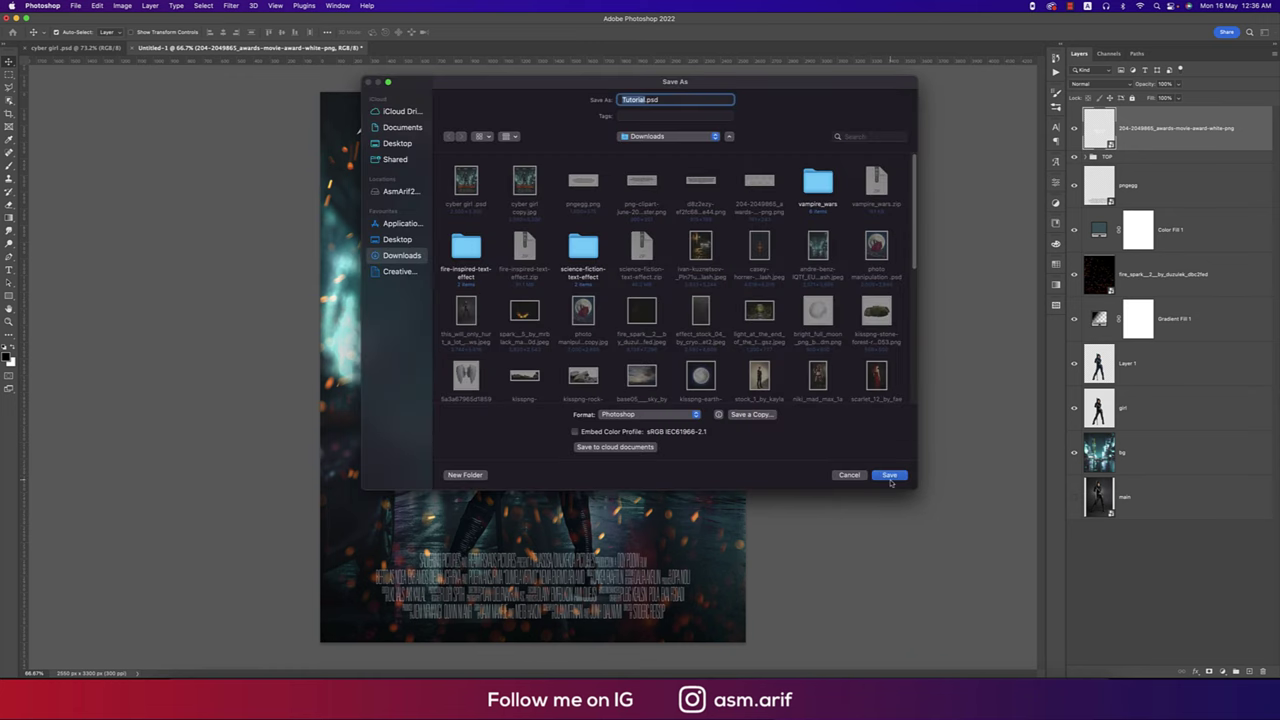
pyautogui.click(890, 478)
pyautogui.click(766, 316)
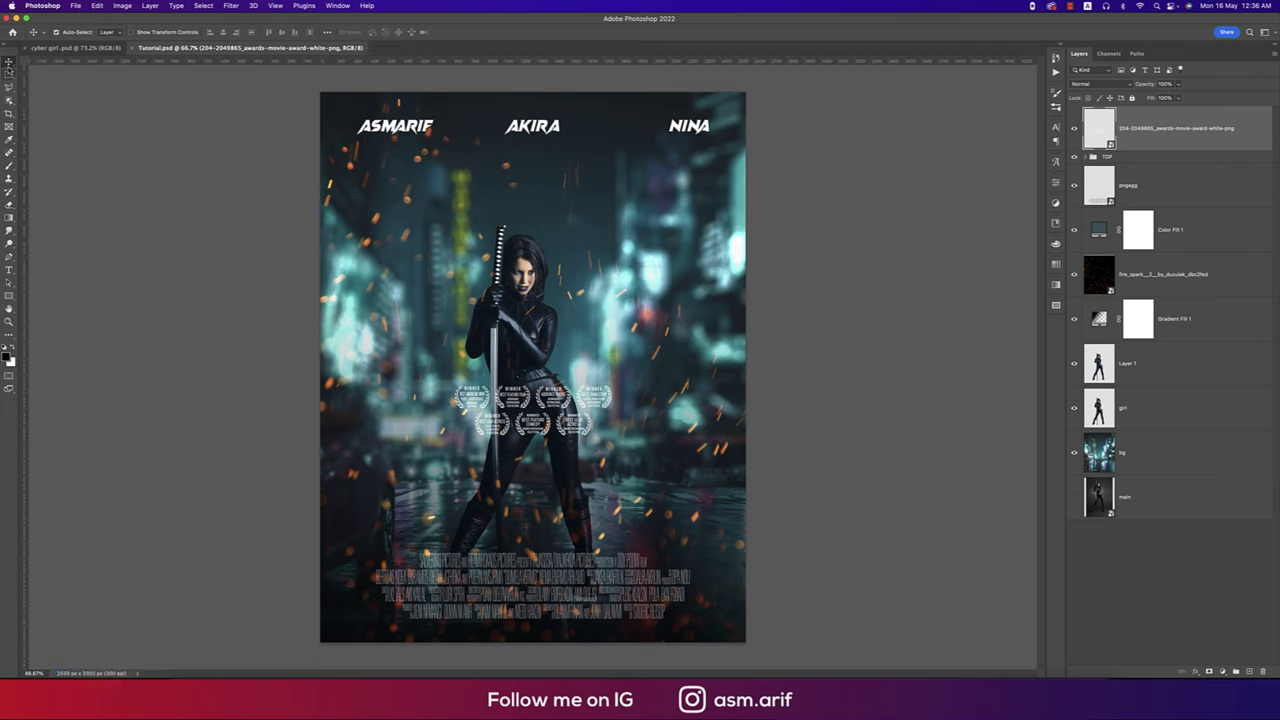
pyautogui.click(14, 34)
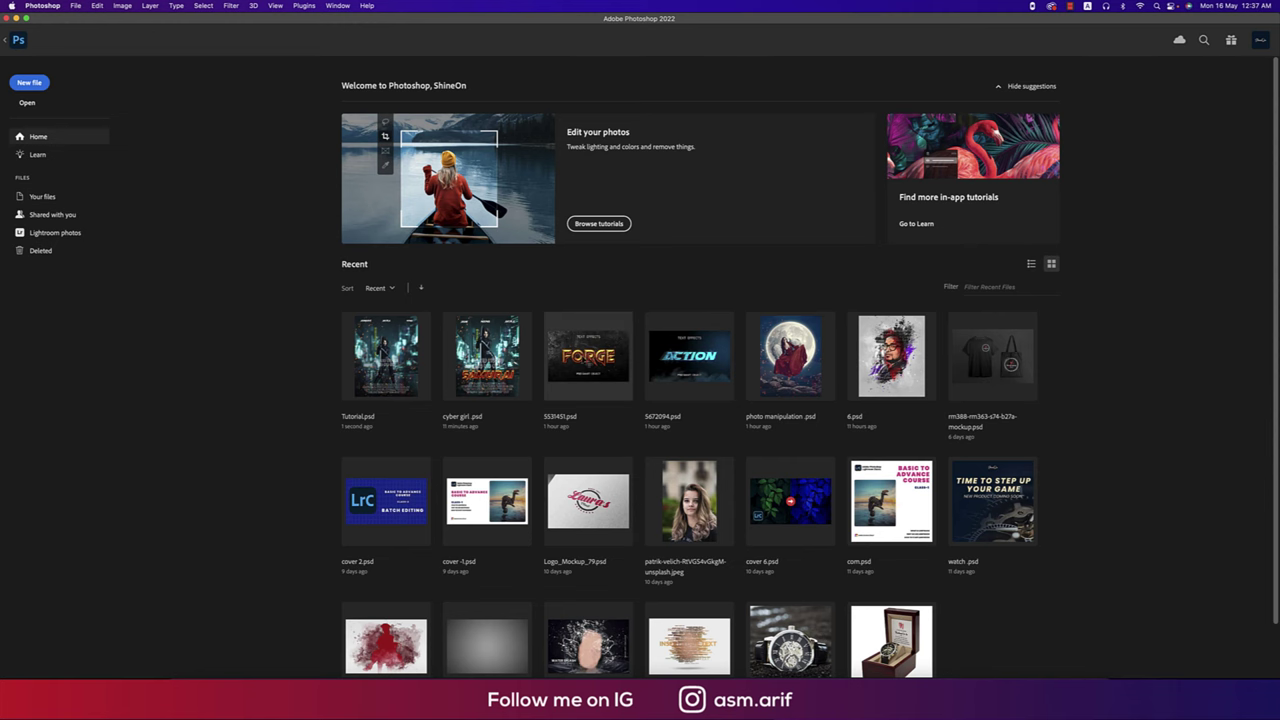
# Step: Open 5531451.psd and expand its Edition group, briefly previewing without the FORGE title
pyautogui.click(582, 356)
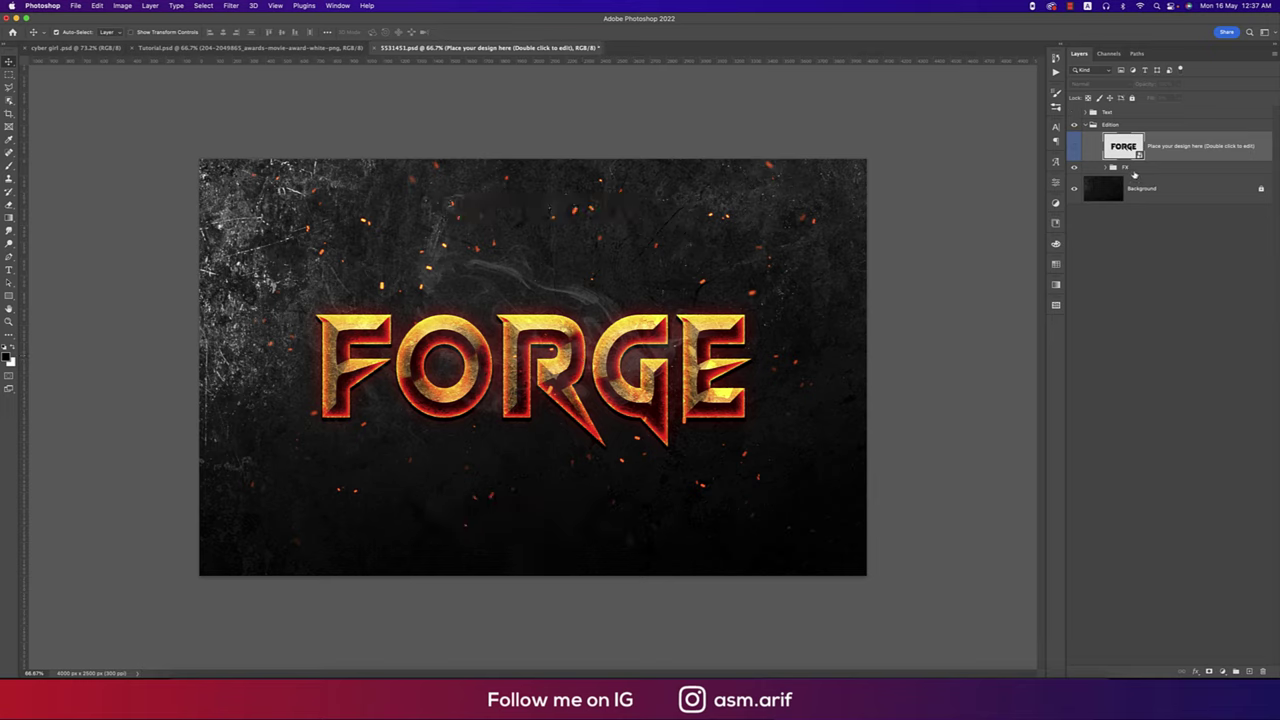
pyautogui.click(1086, 125)
pyautogui.click(1075, 126)
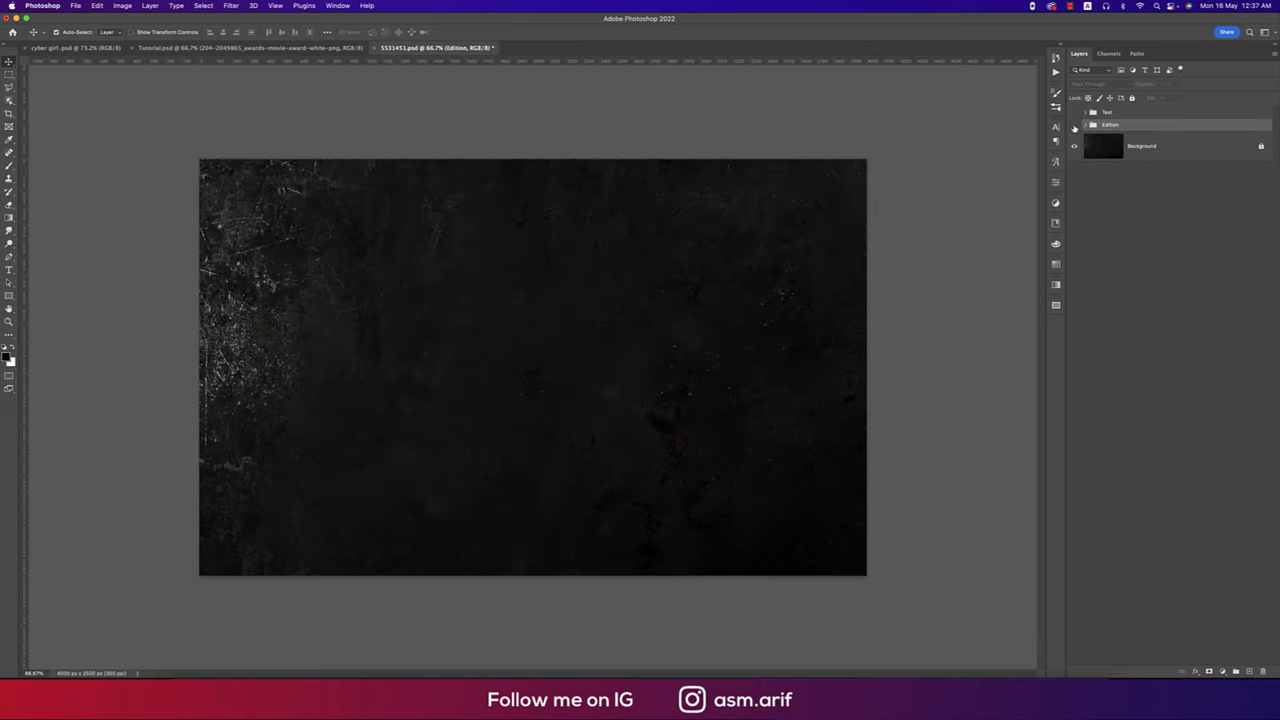
pyautogui.click(1075, 126)
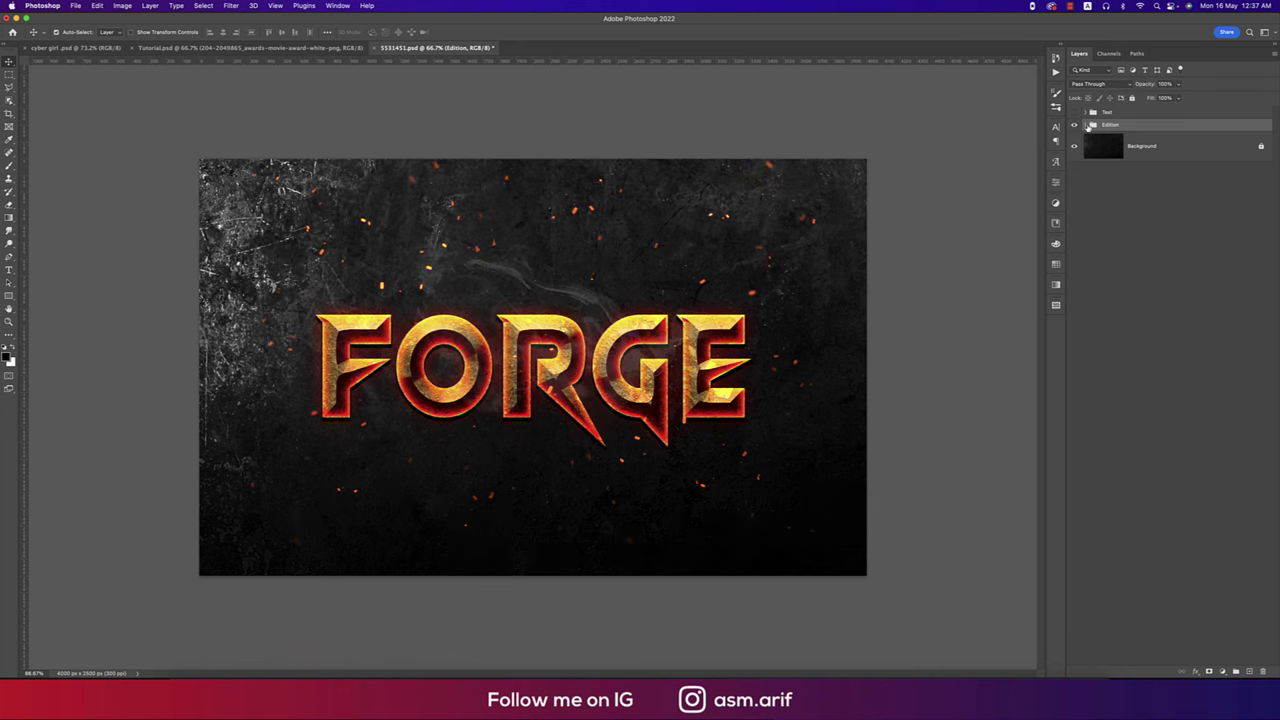
pyautogui.click(1087, 126)
# Step: Expand the FX group, toggle TEXTURE, hide FX SMOKE, then show cyber girl.psd
pyautogui.click(1108, 167)
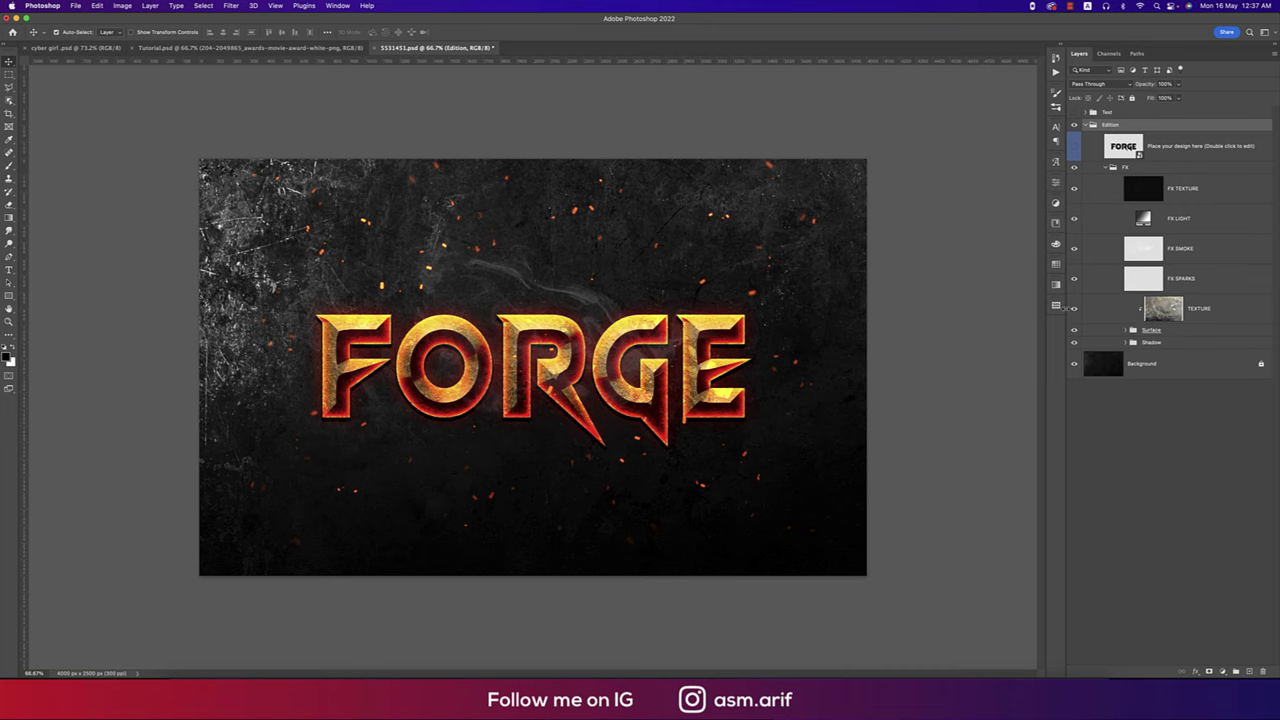
pyautogui.click(1081, 311)
pyautogui.click(1079, 311)
pyautogui.click(1075, 249)
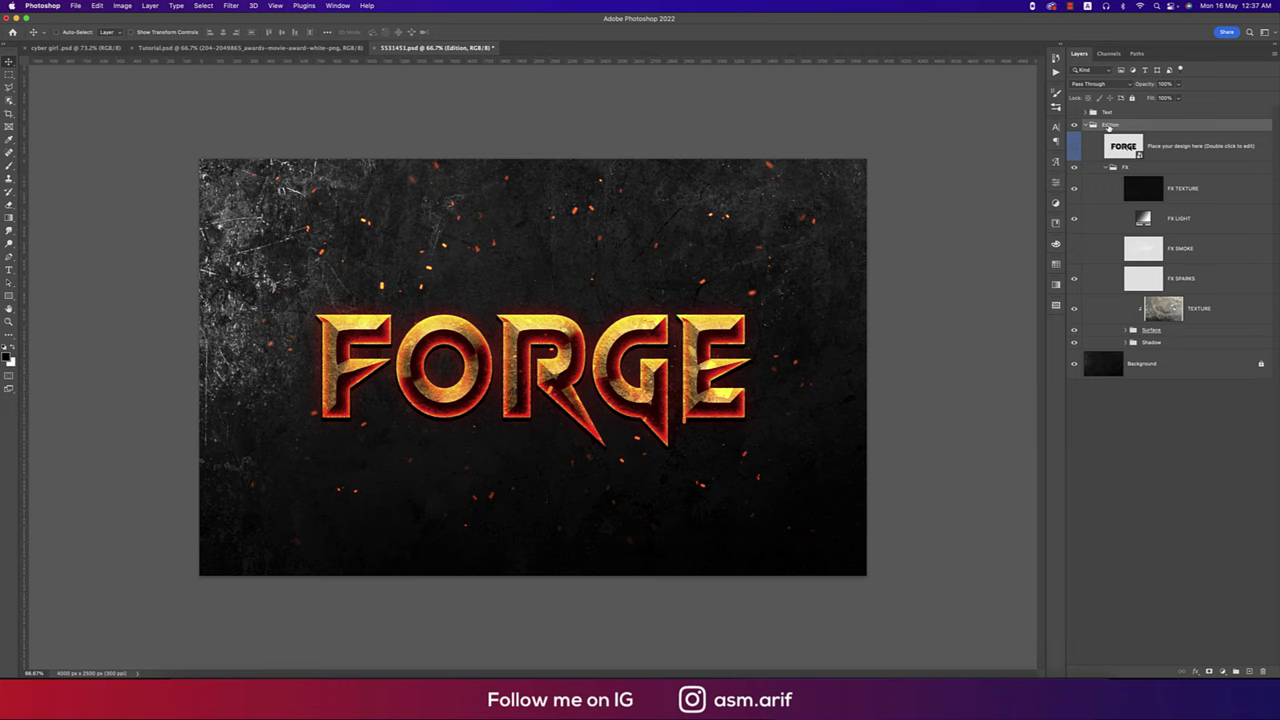
pyautogui.click(115, 48)
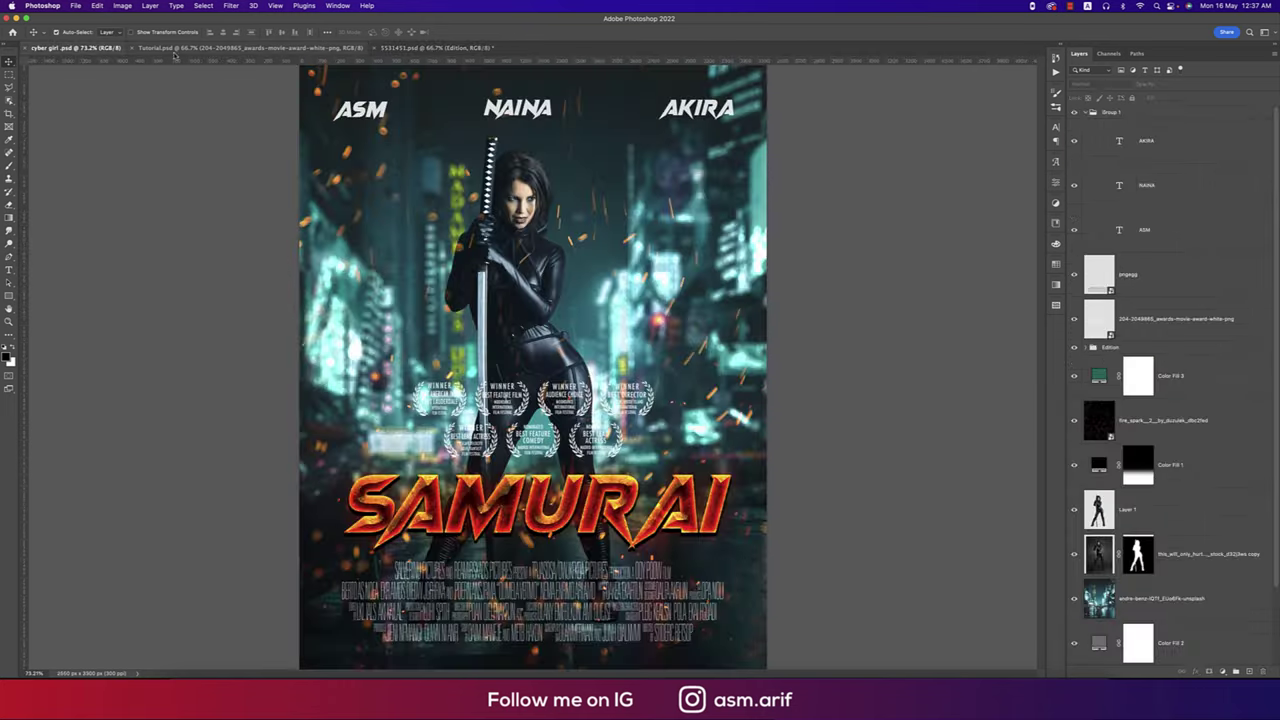
# Step: Paste the FORGE title into Tutorial.psd, scaled to about 72% and centred above the credits
pyautogui.click(174, 50)
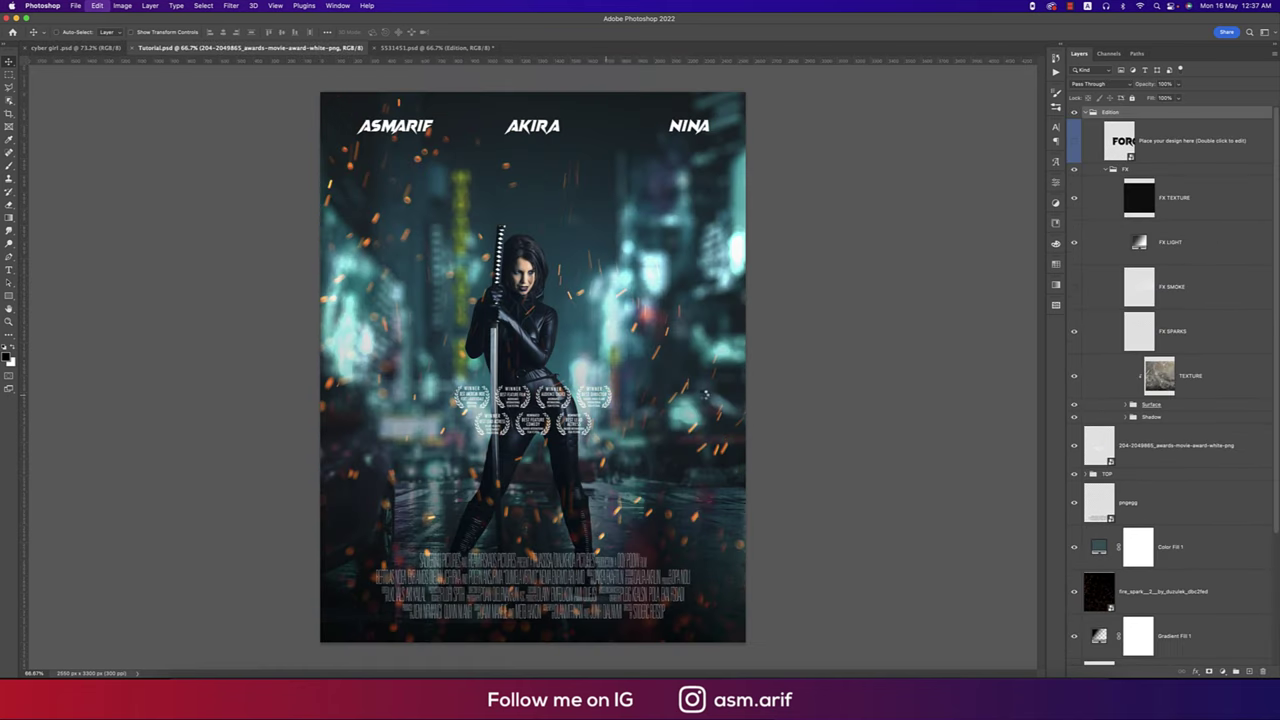
pyautogui.hotkey('ctrl', 'v')
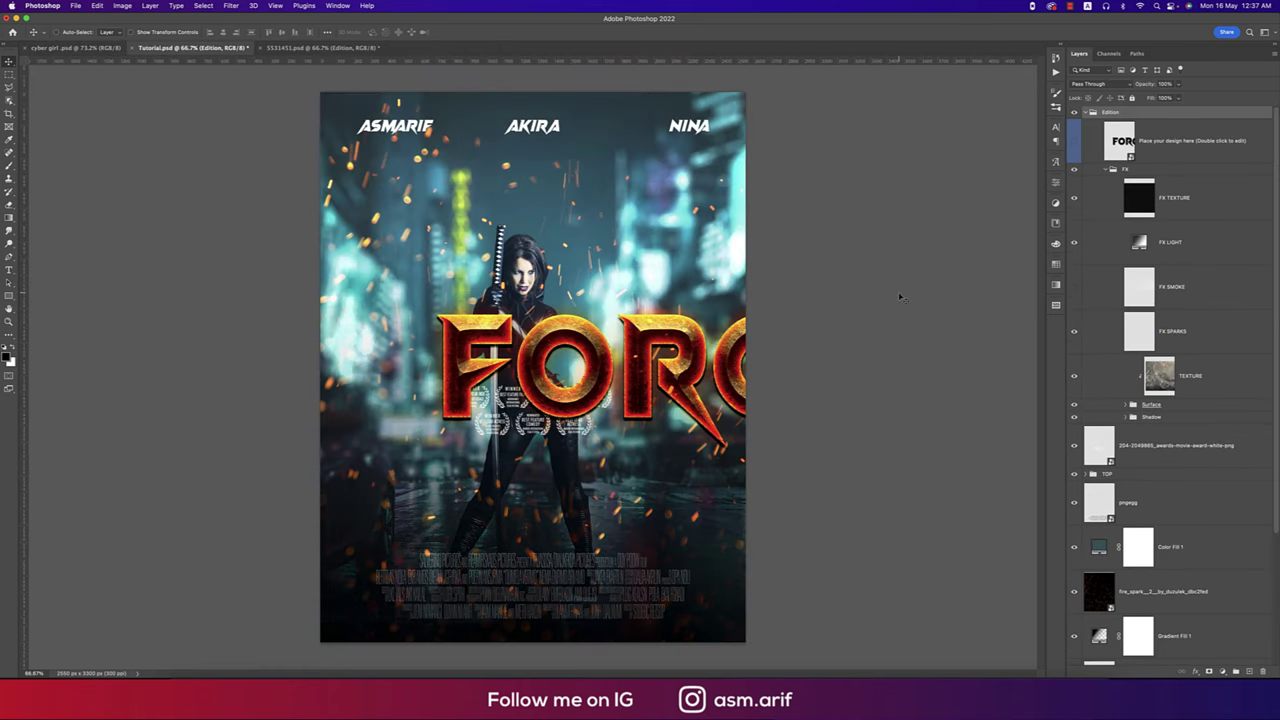
pyautogui.hotkey('ctrl', 't')
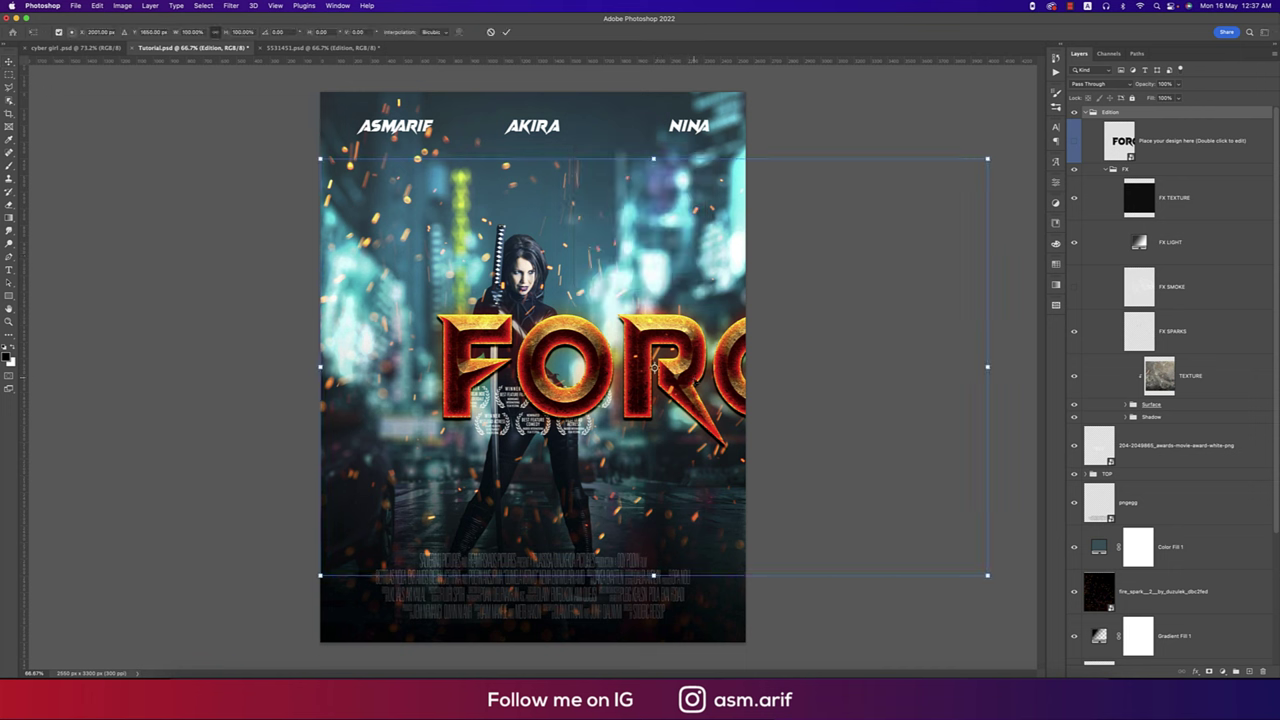
pyautogui.moveTo(654, 365); pyautogui.dragTo(554, 465)
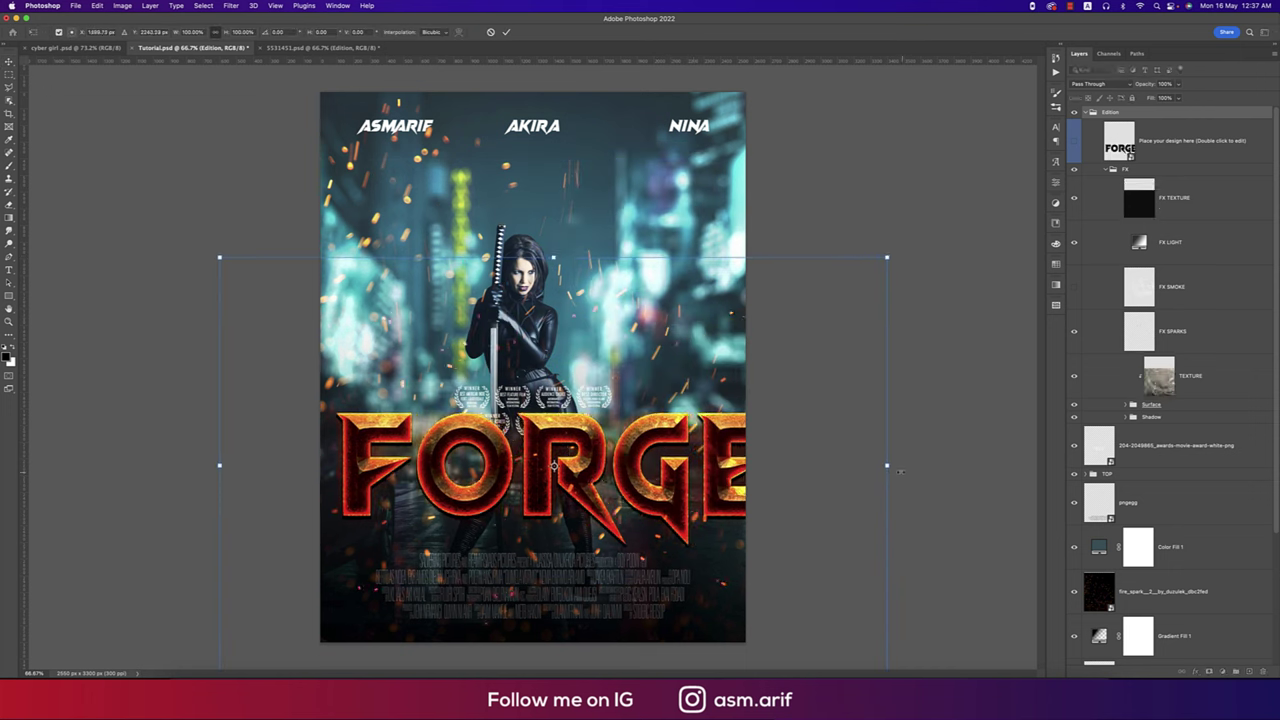
pyautogui.moveTo(887, 465); pyautogui.dragTo(716, 458)
pyautogui.moveTo(461, 467); pyautogui.dragTo(533, 487)
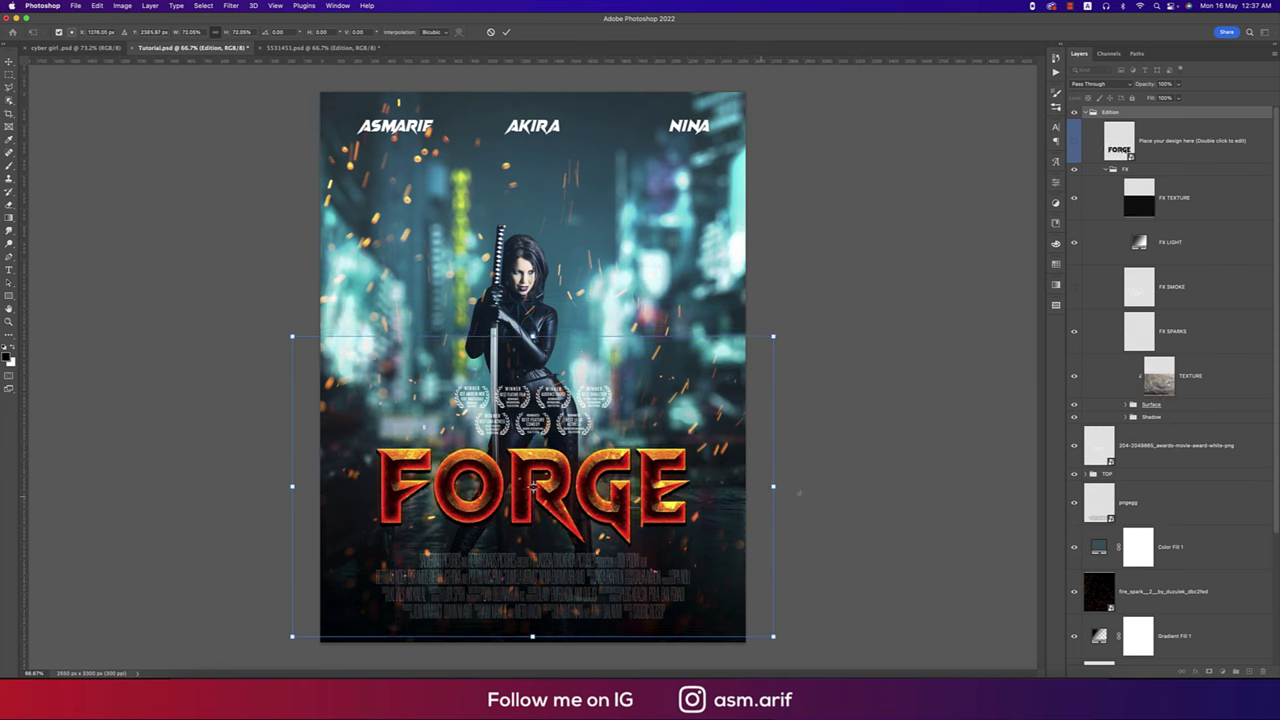
pyautogui.press('Return')
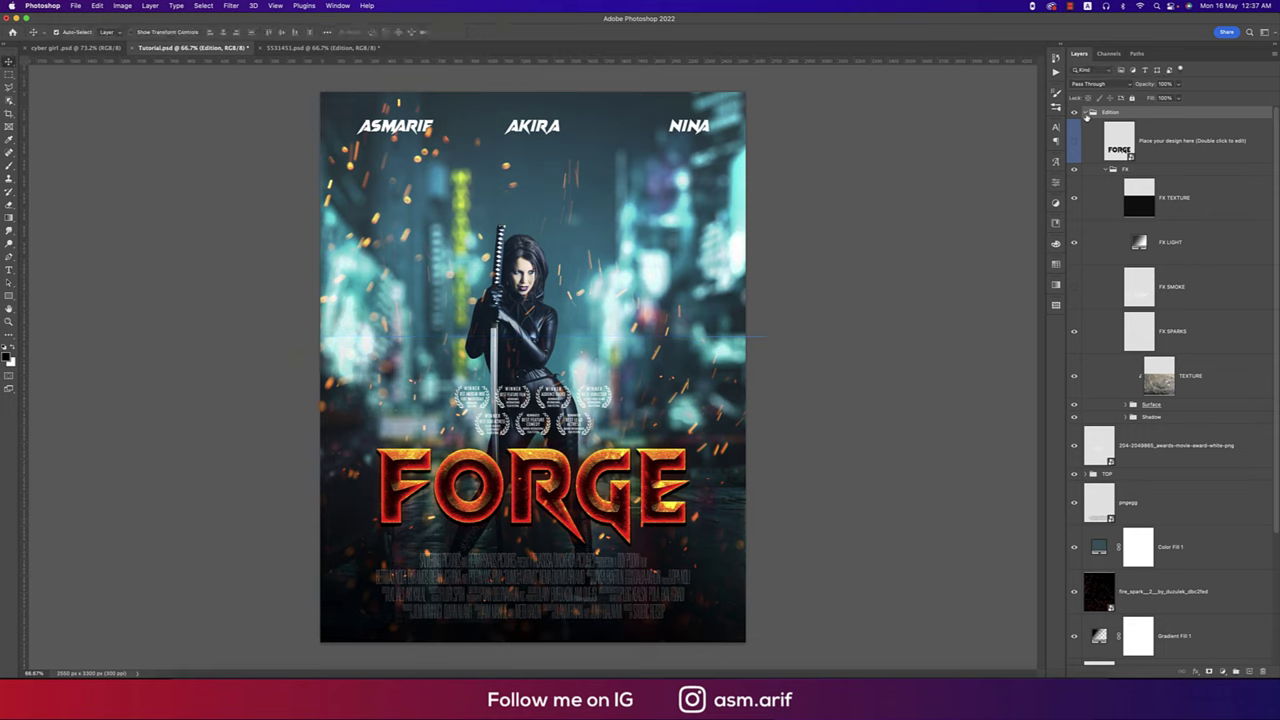
# Step: Collapse the Edition group and briefly hide then reshow the top group
pyautogui.click(1092, 112)
pyautogui.click(1075, 112)
pyautogui.click(1075, 112)
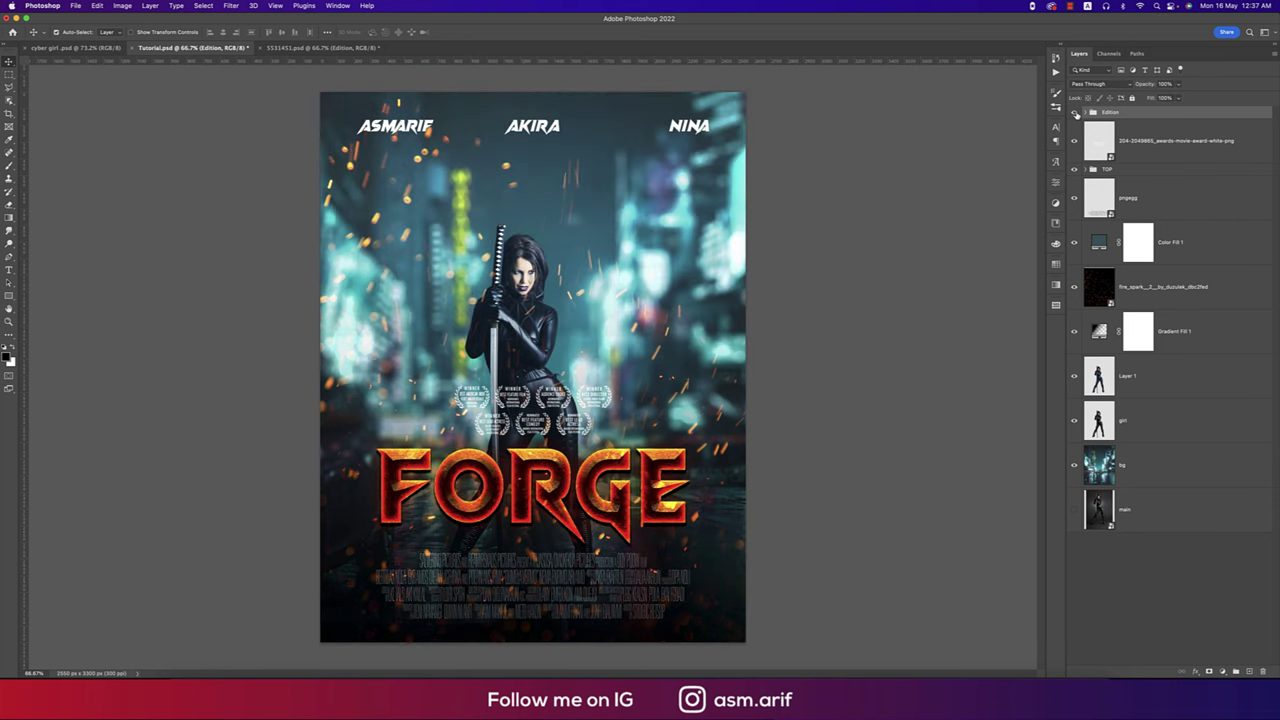
# Step: Expand the Edition group and toggle the FX LIGHT effect on and off to compare
pyautogui.click(1086, 113)
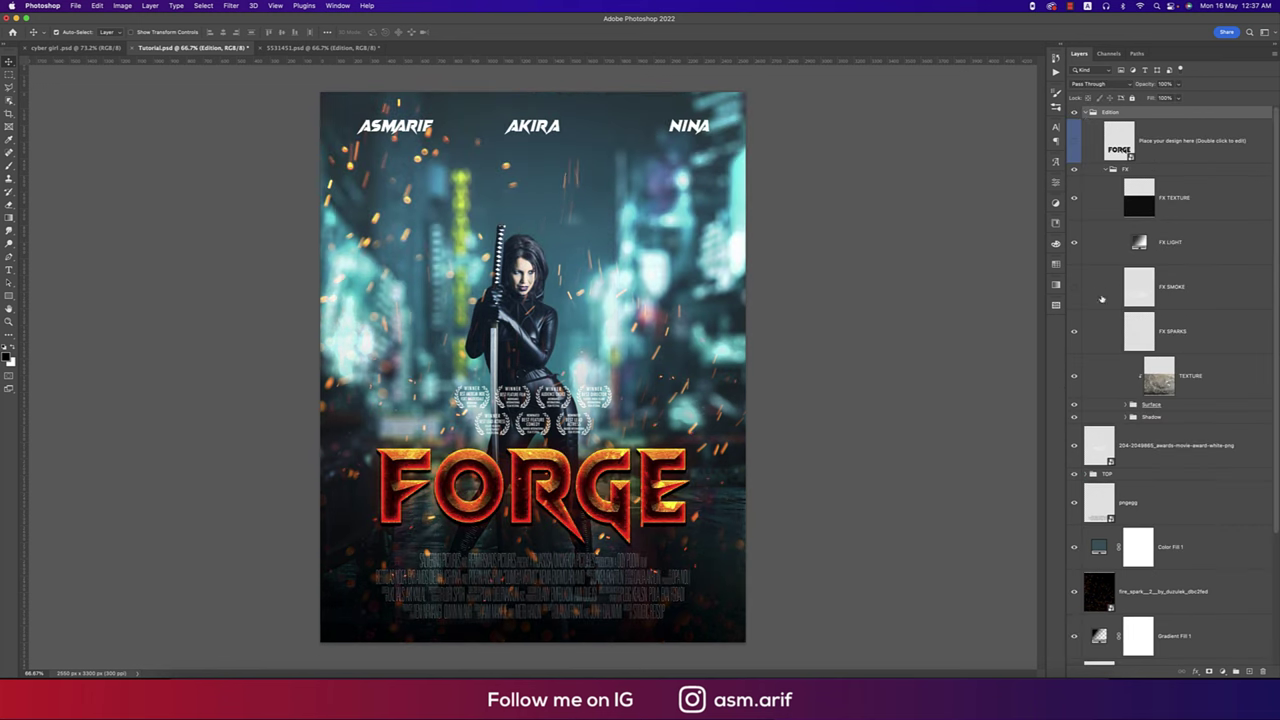
pyautogui.click(1075, 243)
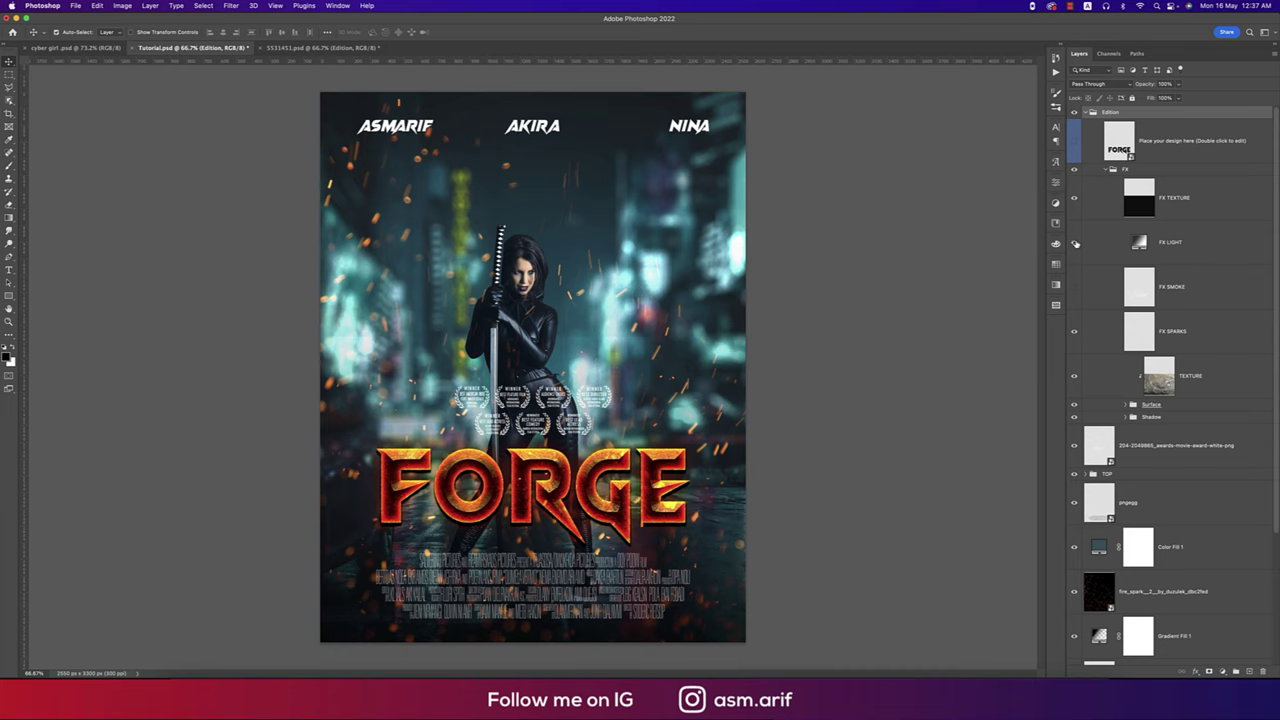
pyautogui.click(1075, 243)
pyautogui.click(1075, 243)
pyautogui.click(1075, 243)
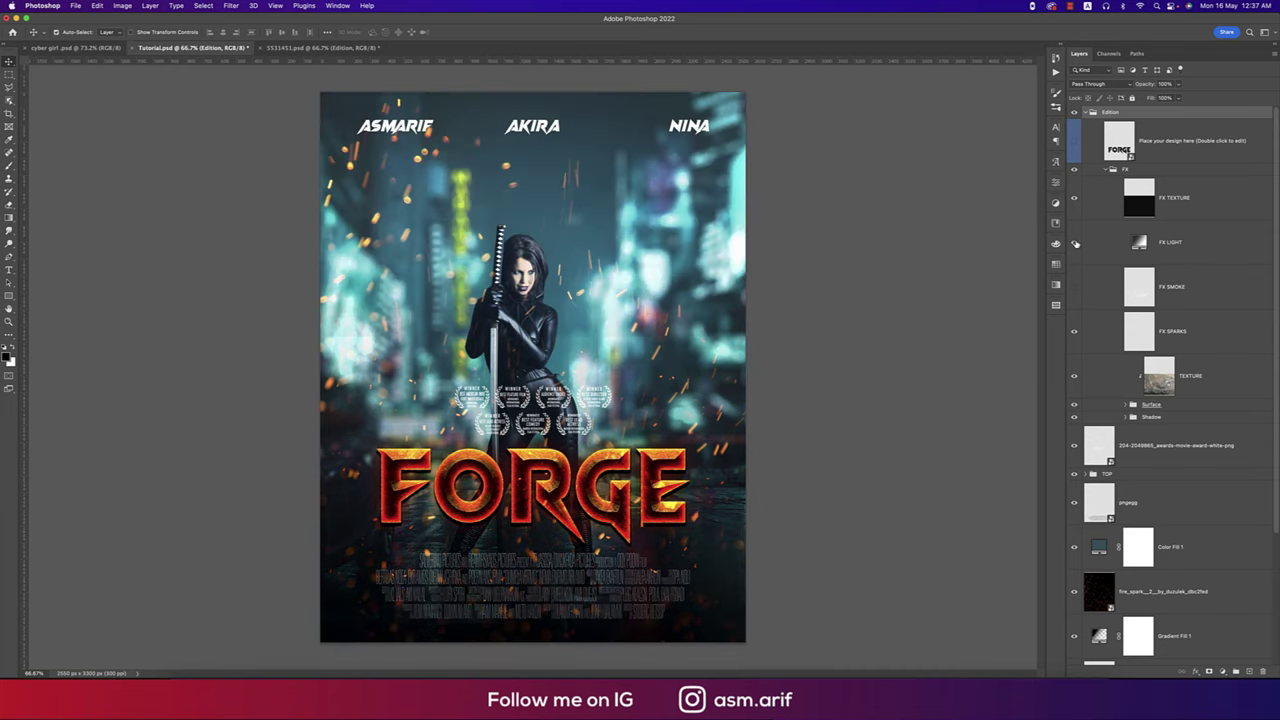
pyautogui.click(1076, 244)
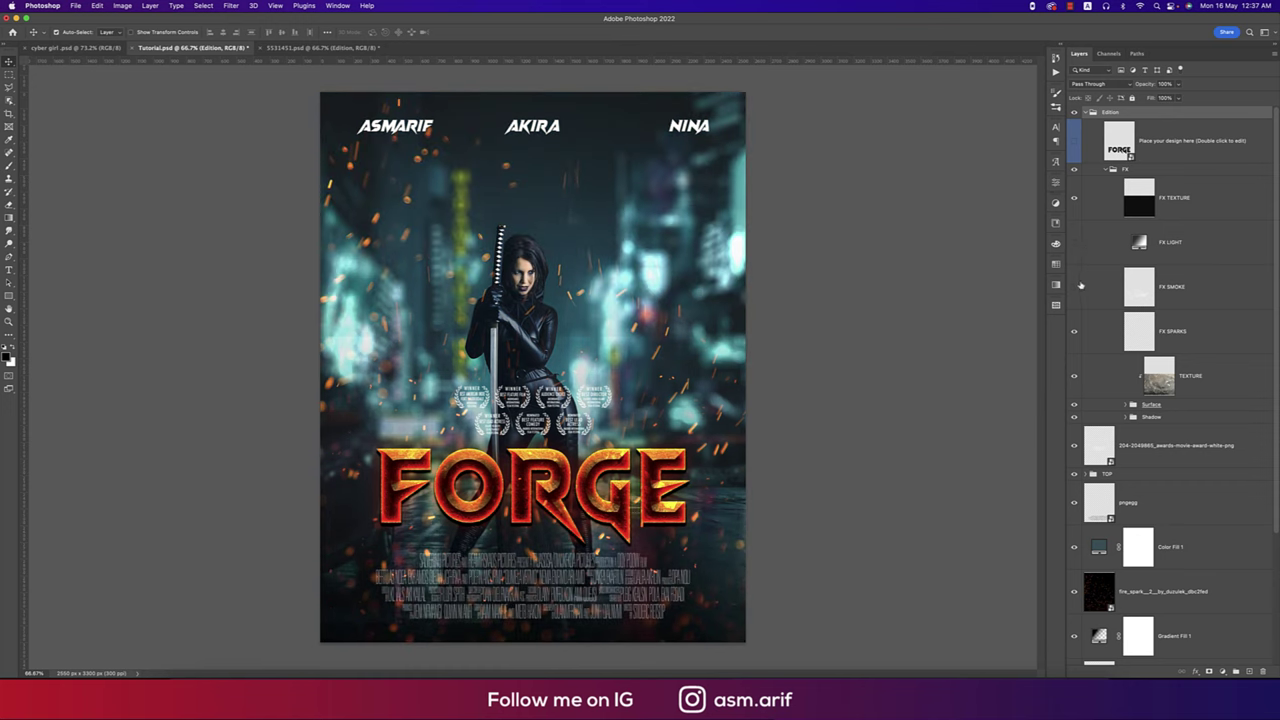
# Step: Open the FORGE smart object's contents and select its text layer for rewriting
pyautogui.click(1074, 287)
pyautogui.click(1074, 287)
pyautogui.doubleClick(1131, 158)
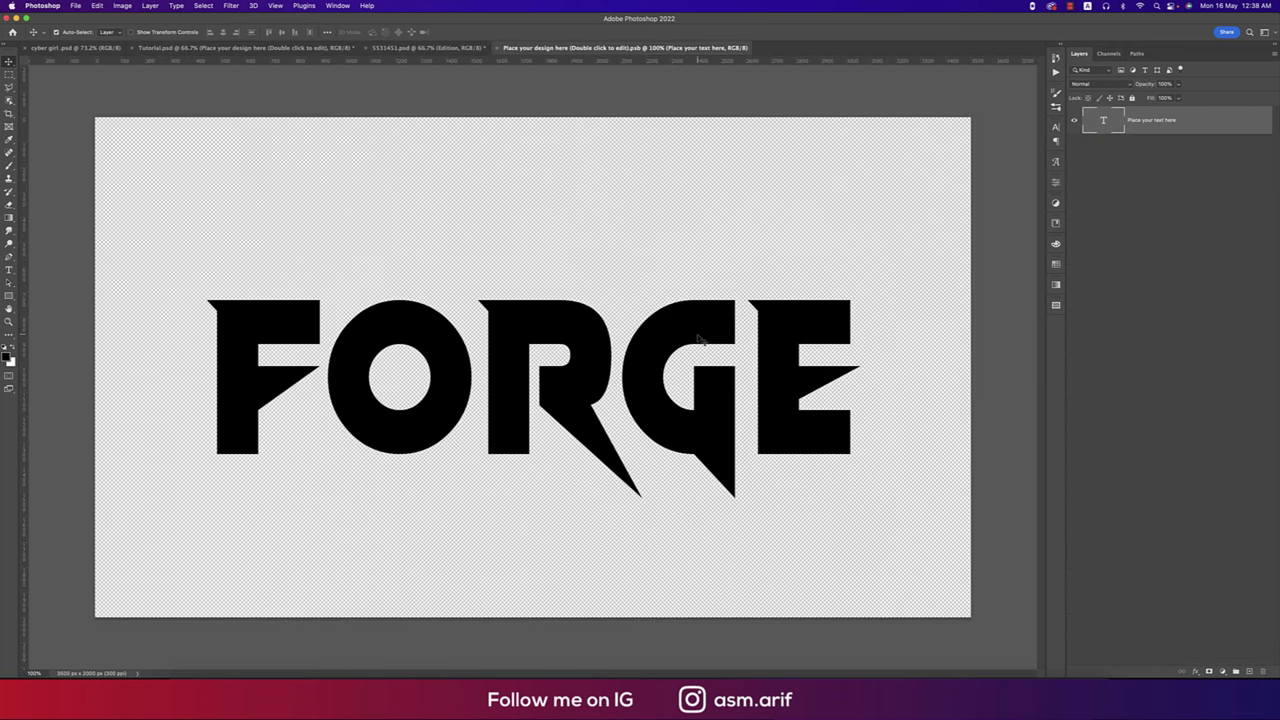
pyautogui.doubleClick(700, 336)
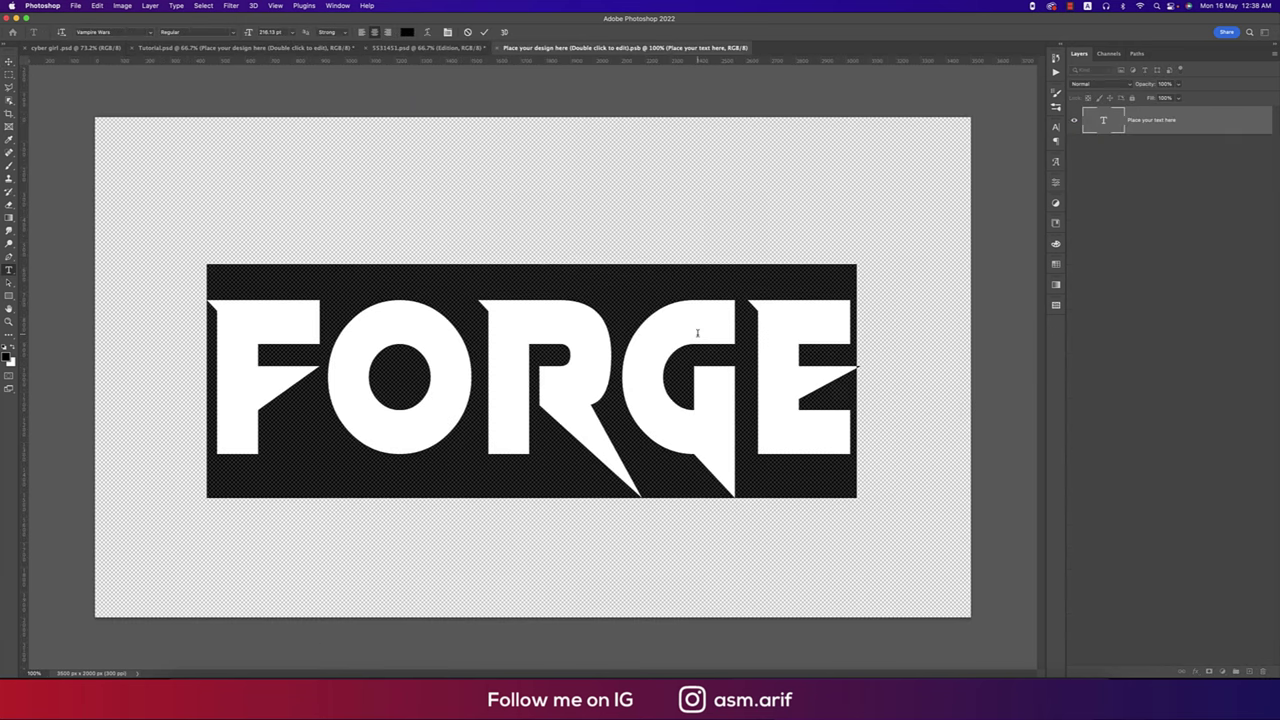
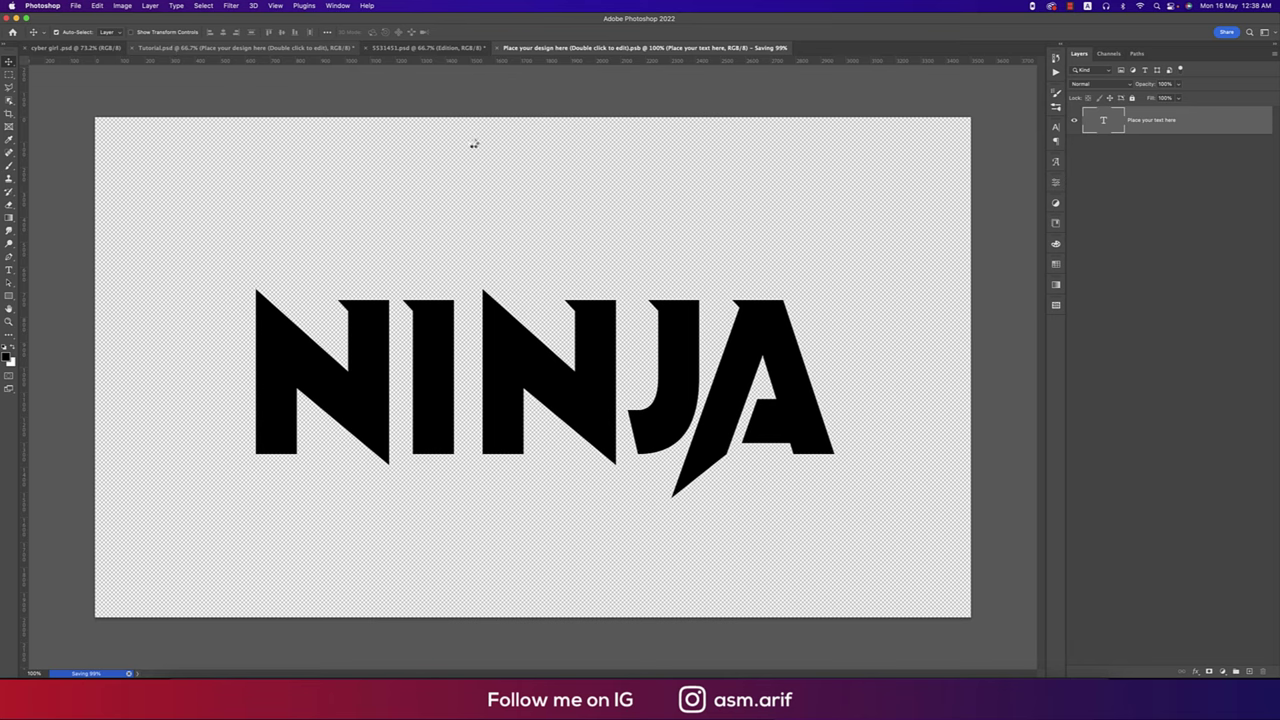
# Step: Replace the NINJA placeholder title text with SAMURAI
pyautogui.click(250, 47)
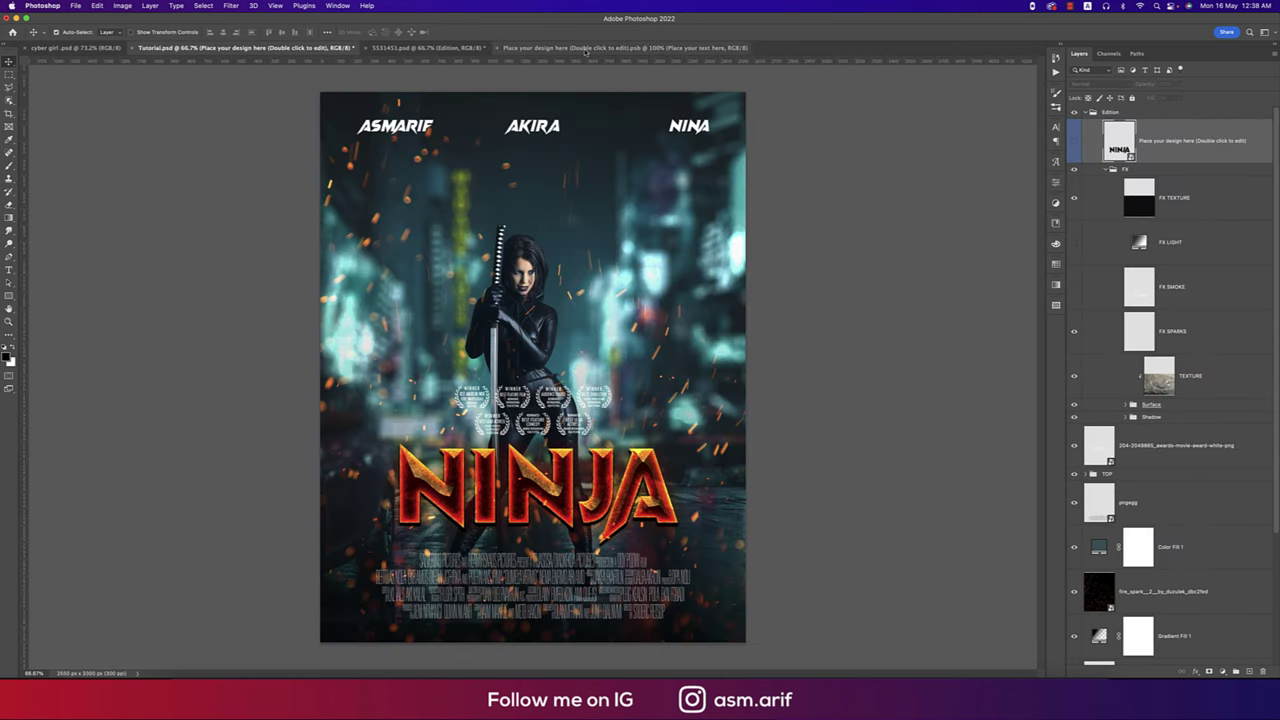
pyautogui.click(520, 49)
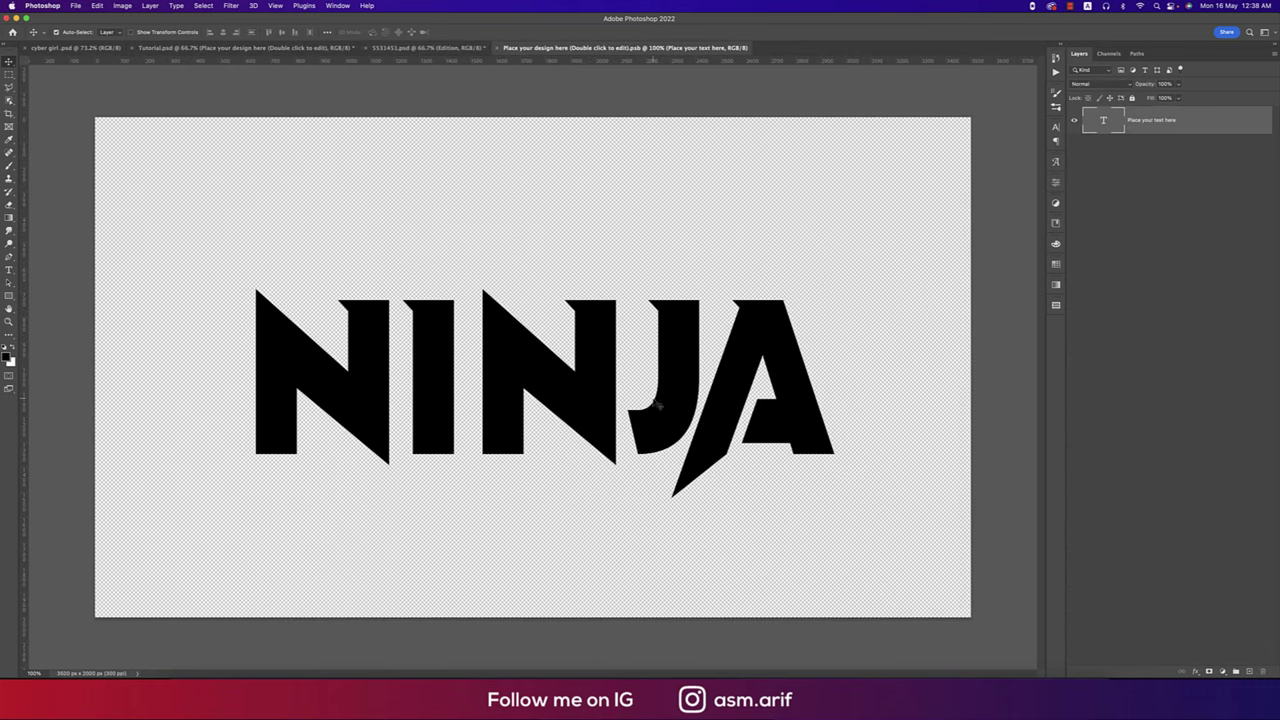
pyautogui.doubleClick(706, 418)
pyautogui.write('S')
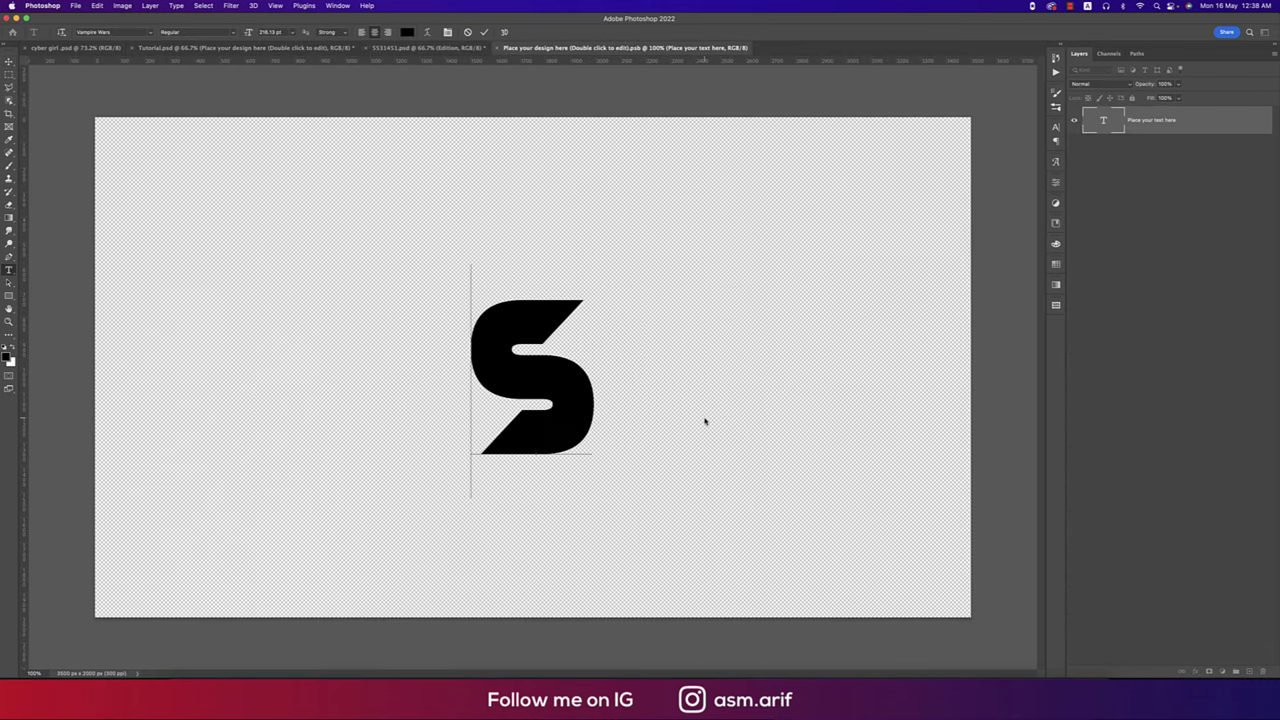
pyautogui.write('AMURAI')
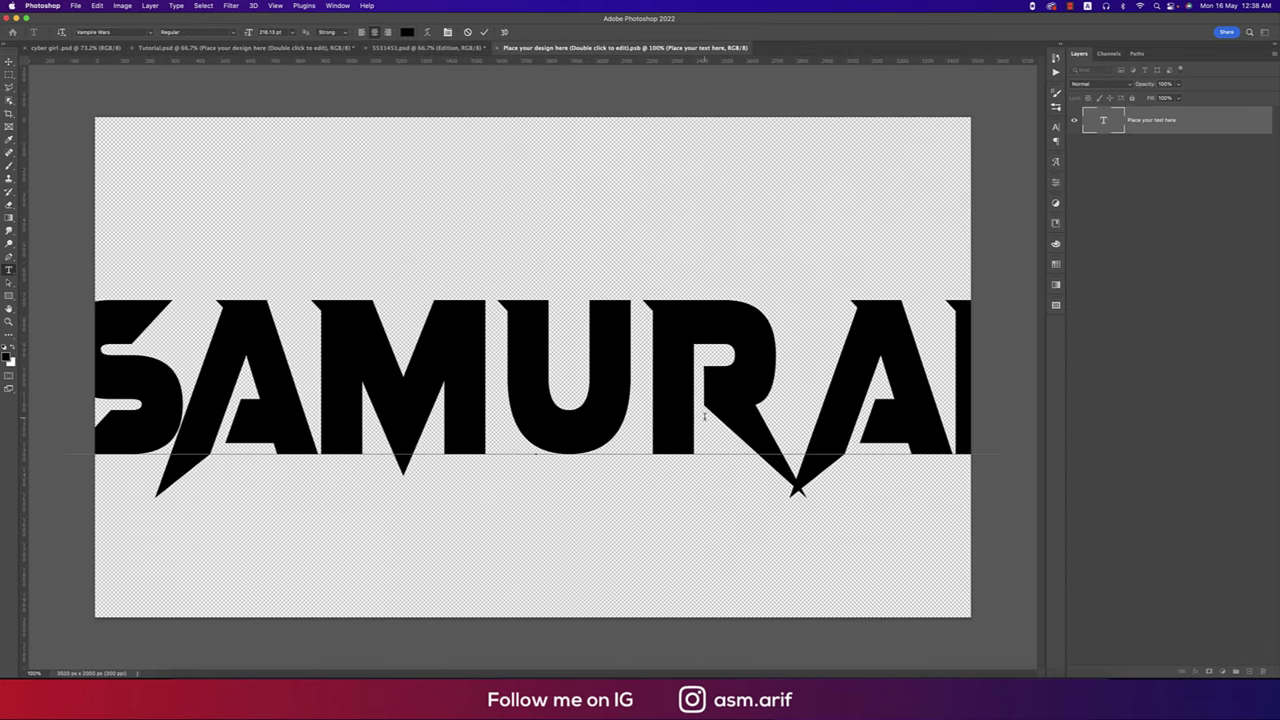
pyautogui.click(484, 32)
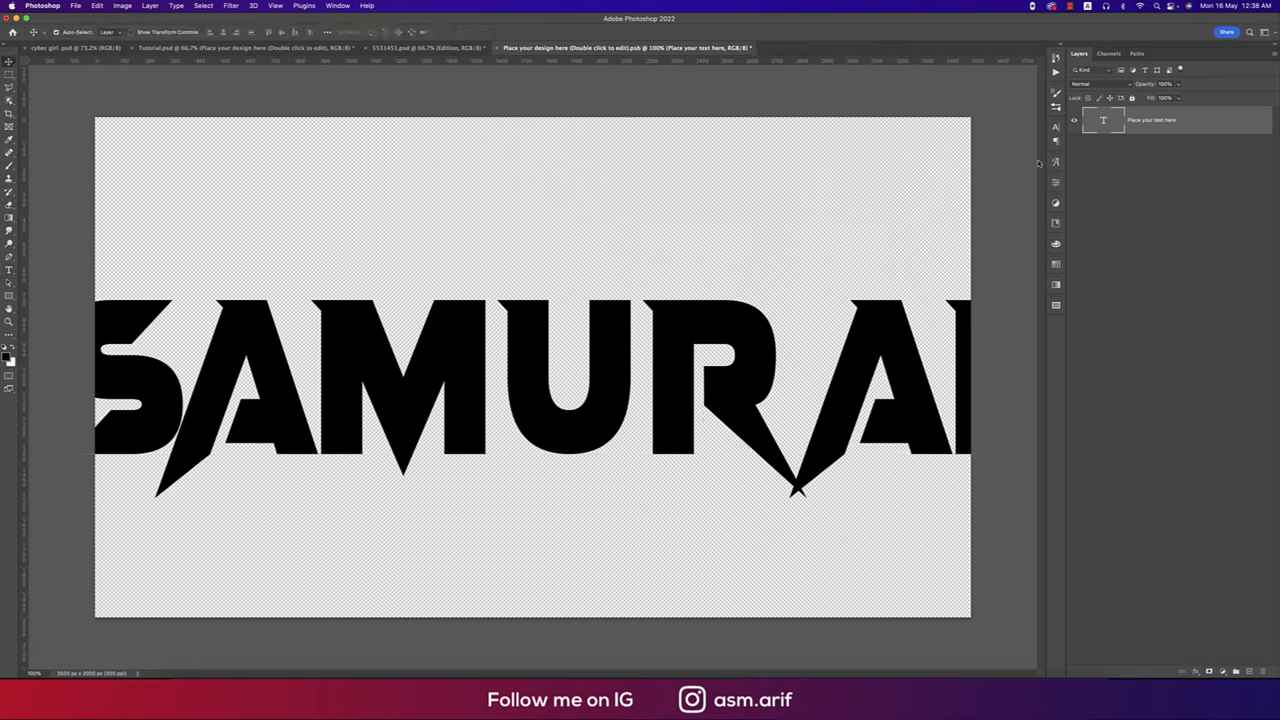
# Step: Set the SAMURAI title to 180 pt in the Character panel and save the document
pyautogui.click(1058, 128)
pyautogui.click(958, 154)
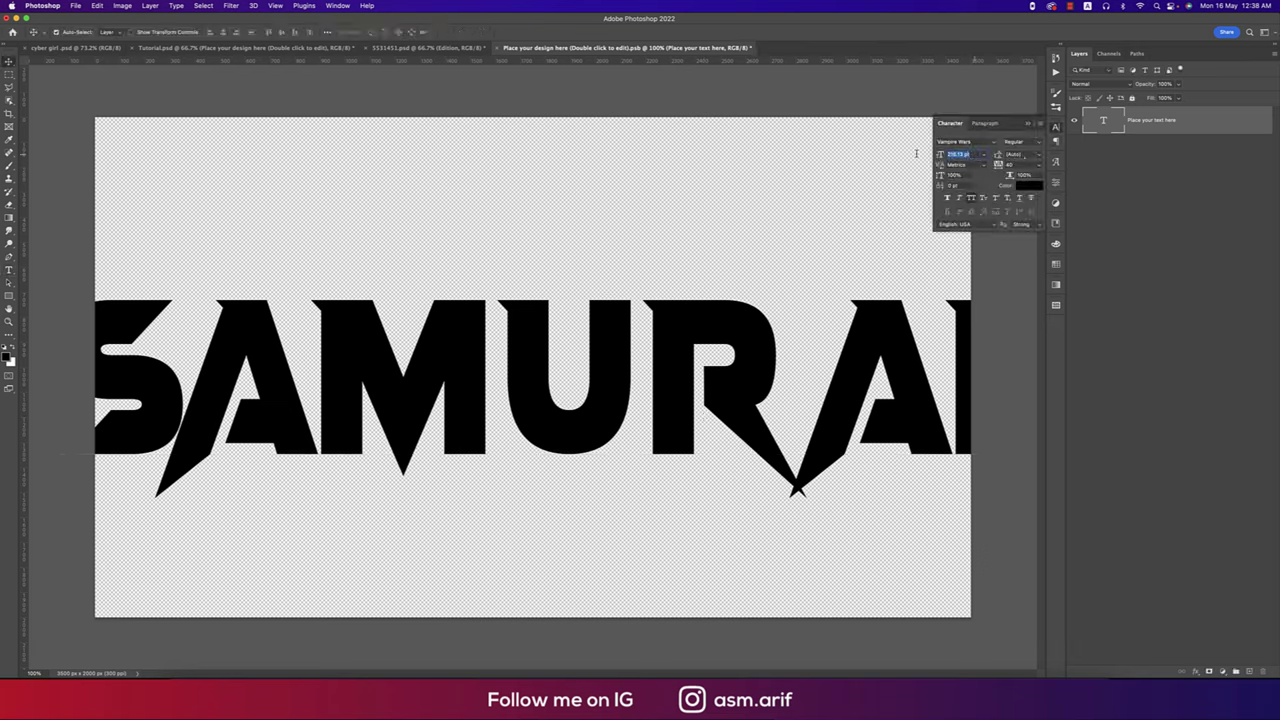
pyautogui.write('150')
pyautogui.press('Return')
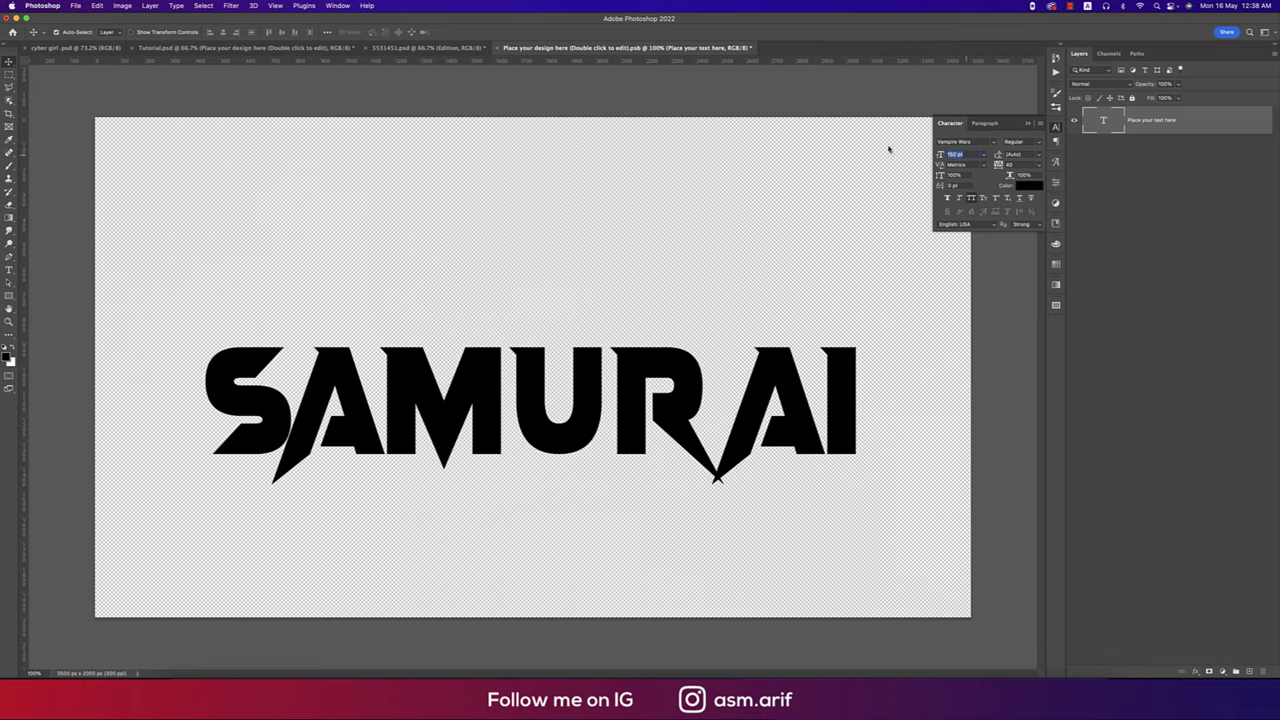
pyautogui.write('180')
pyautogui.press('Return')
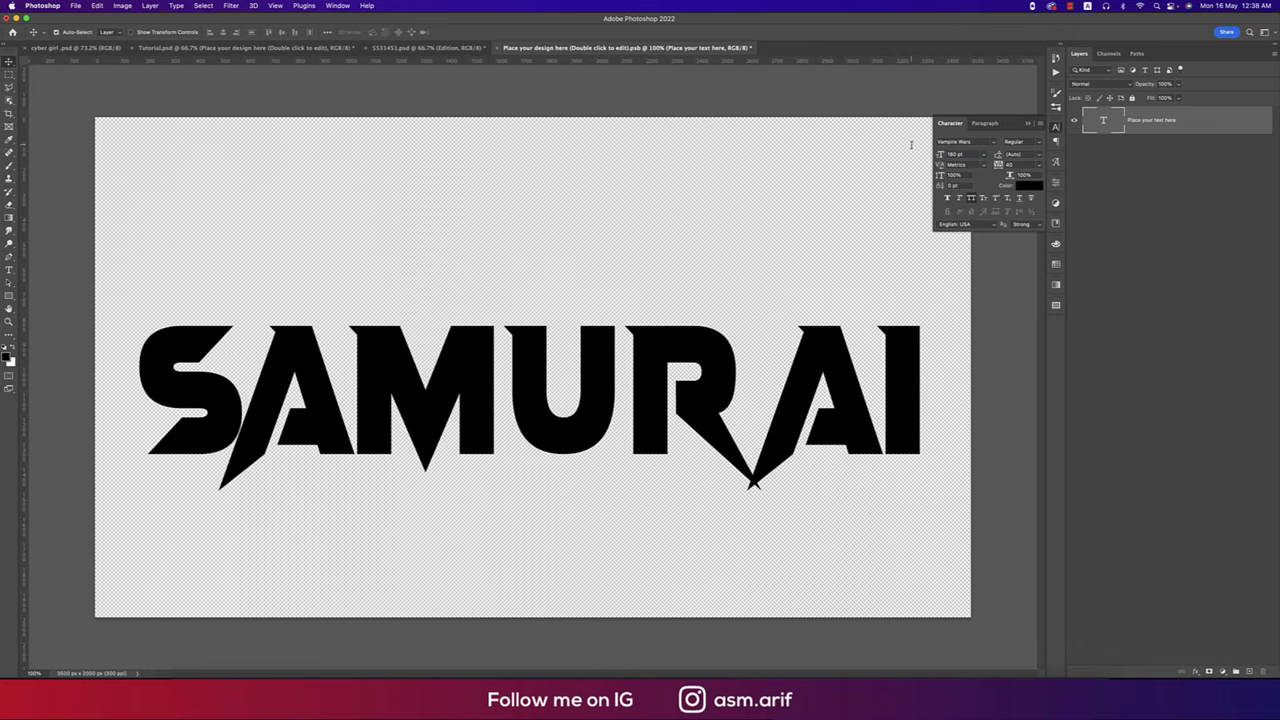
pyautogui.press('cmd+s')
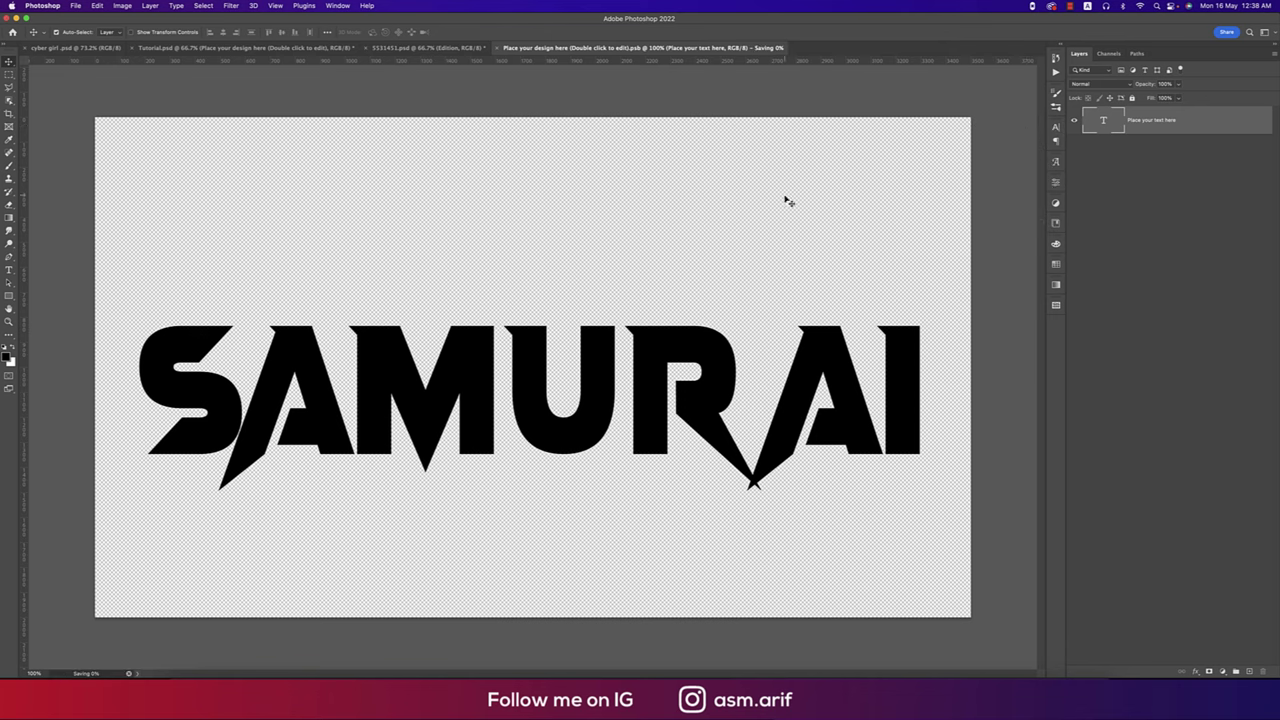
pyautogui.click(333, 48)
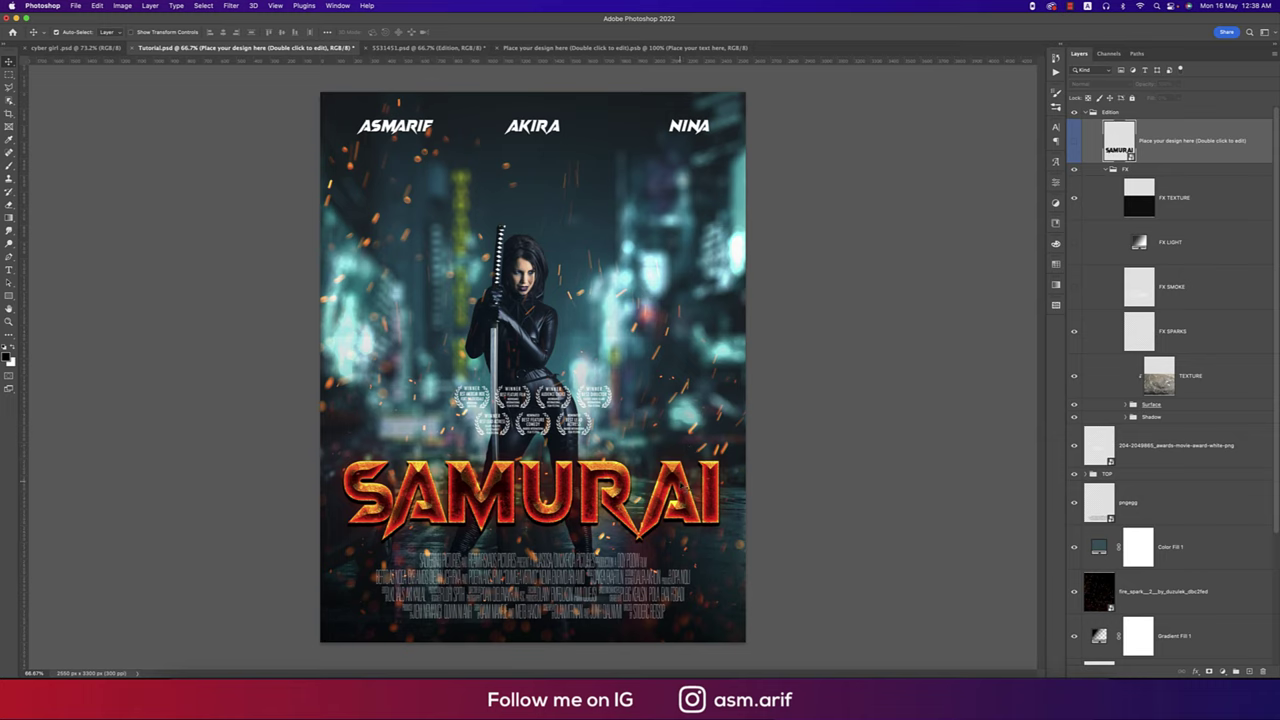
# Step: Review the poster layers, collapsing the FX and Edition groups and toggling title and laurel visibility
pyautogui.click(588, 403)
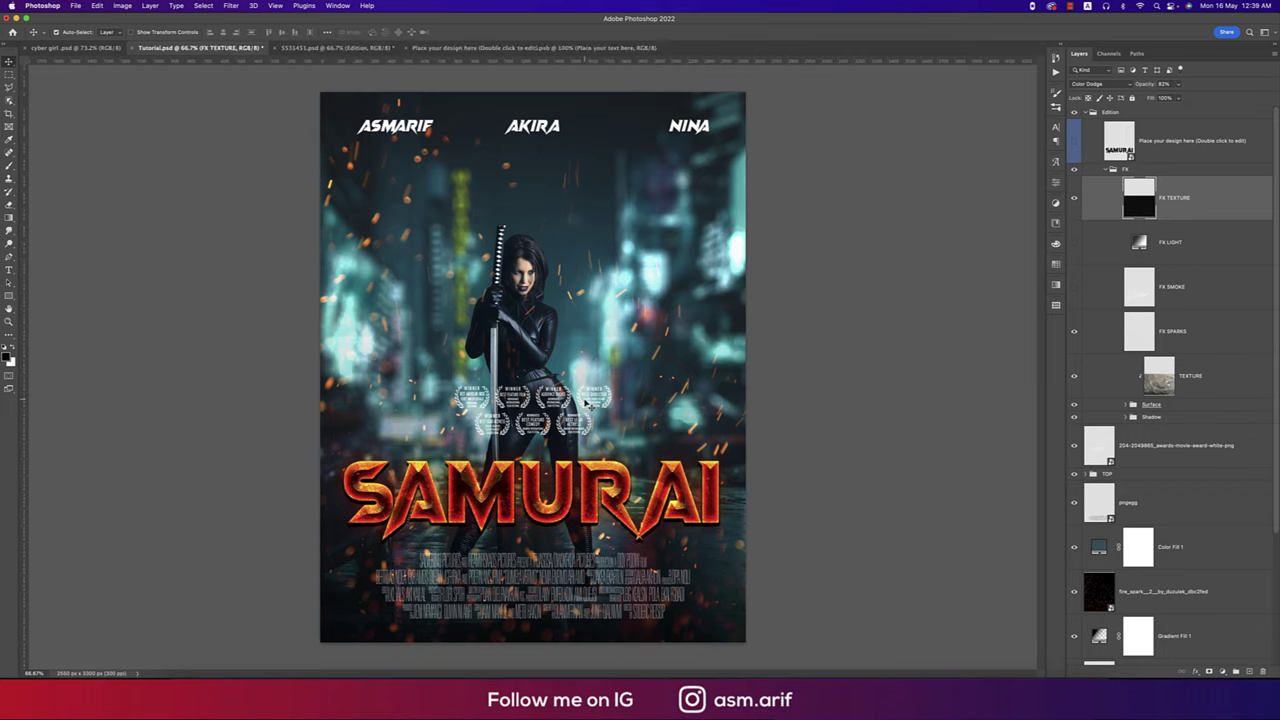
pyautogui.press('super+t')
pyautogui.press('Return')
pyautogui.click(1105, 169)
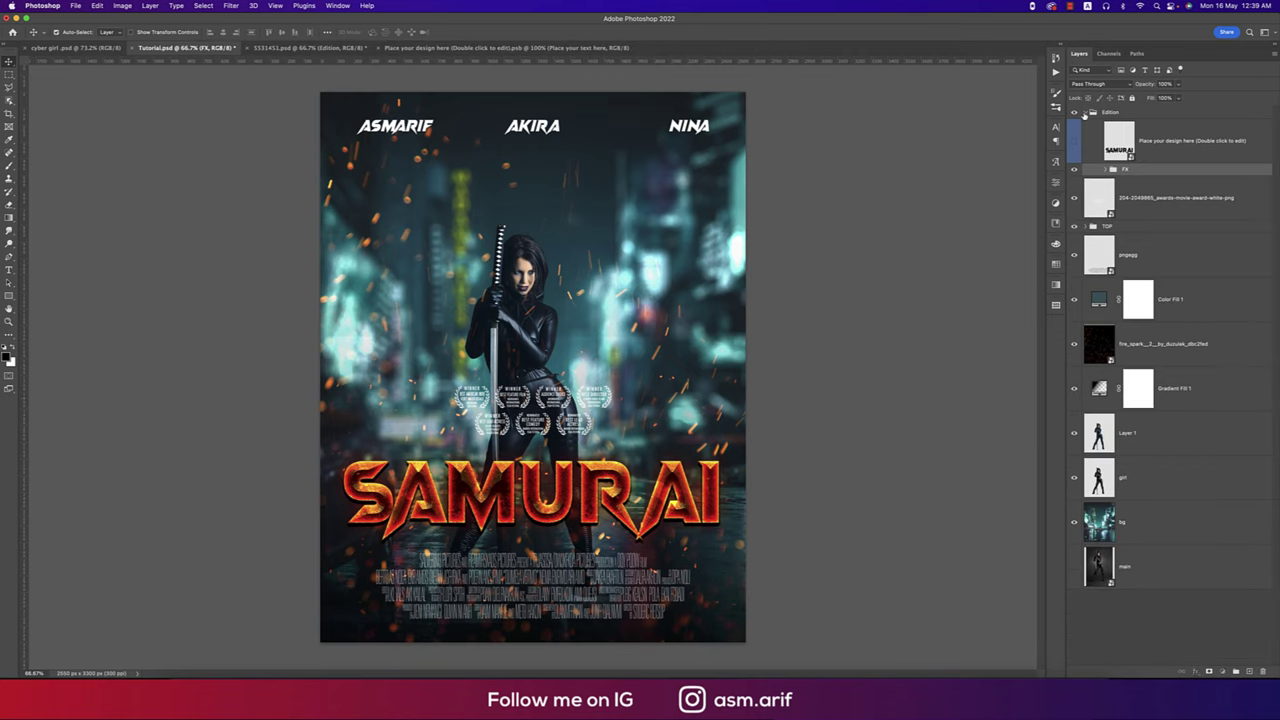
pyautogui.click(1085, 112)
pyautogui.click(1074, 113)
pyautogui.click(1074, 113)
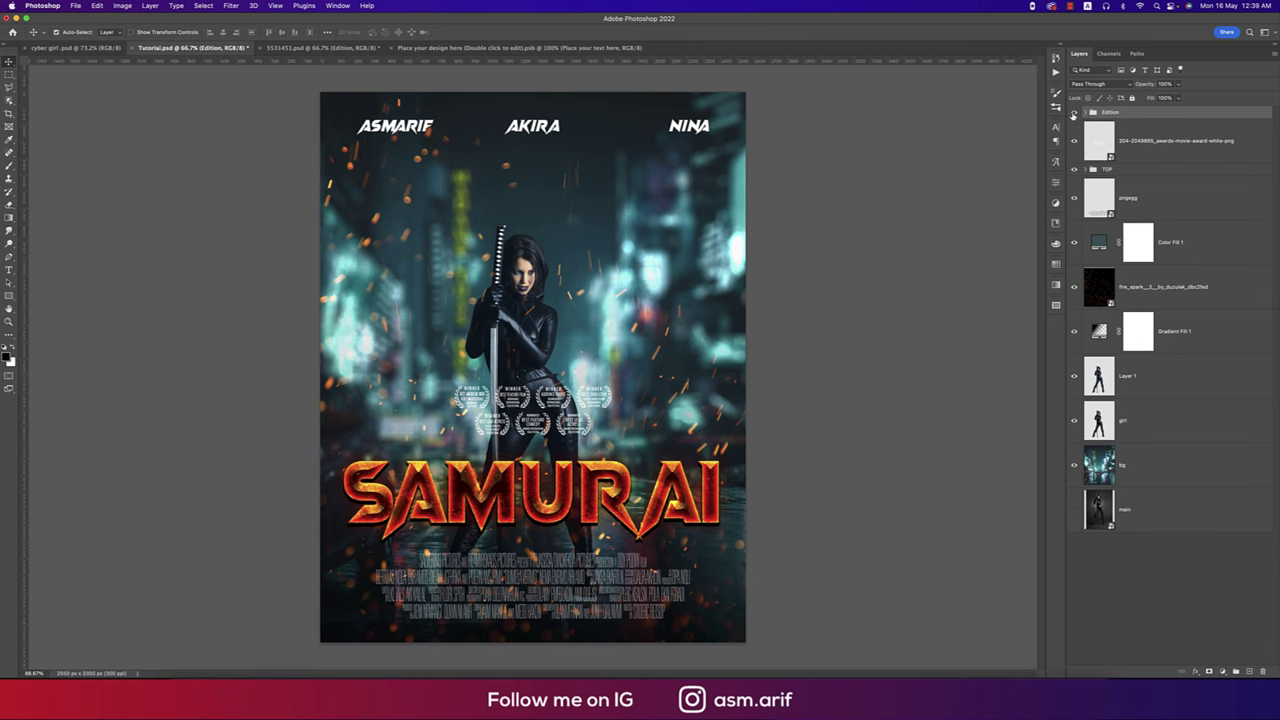
pyautogui.click(1074, 141)
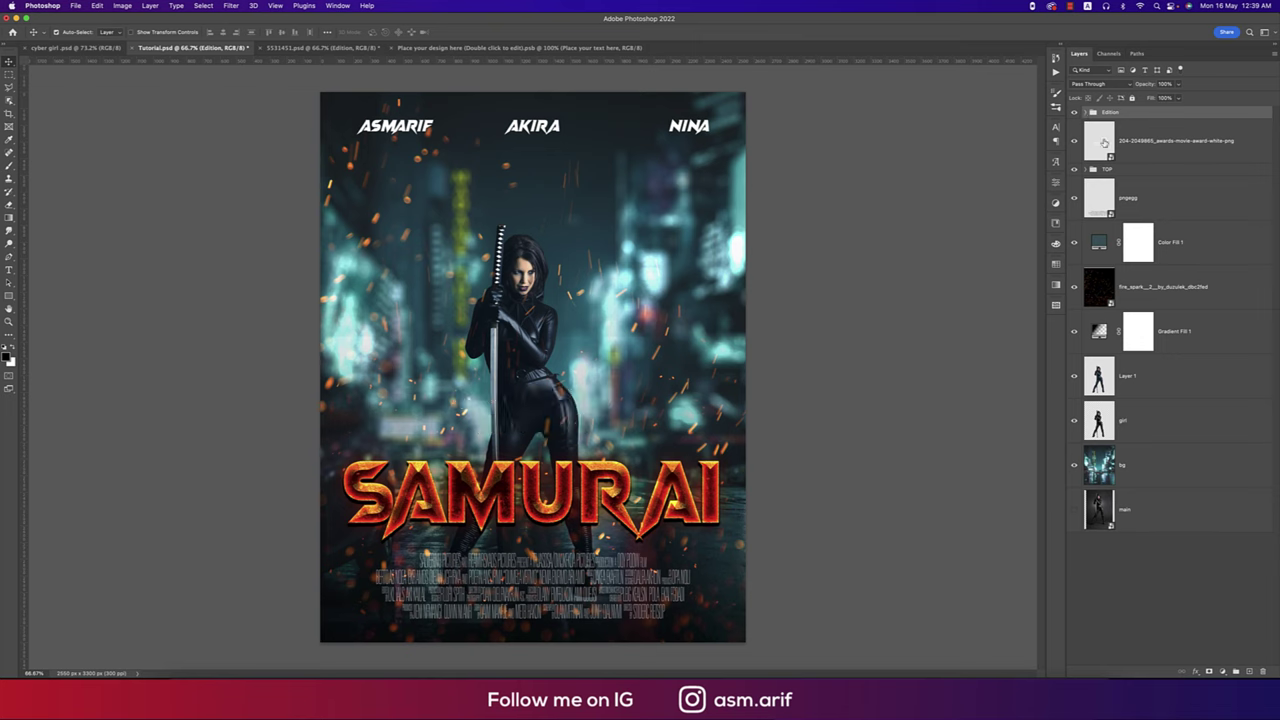
pyautogui.click(1074, 141)
# Step: Scale up the award laurels above the SAMURAI title
pyautogui.click(1150, 145)
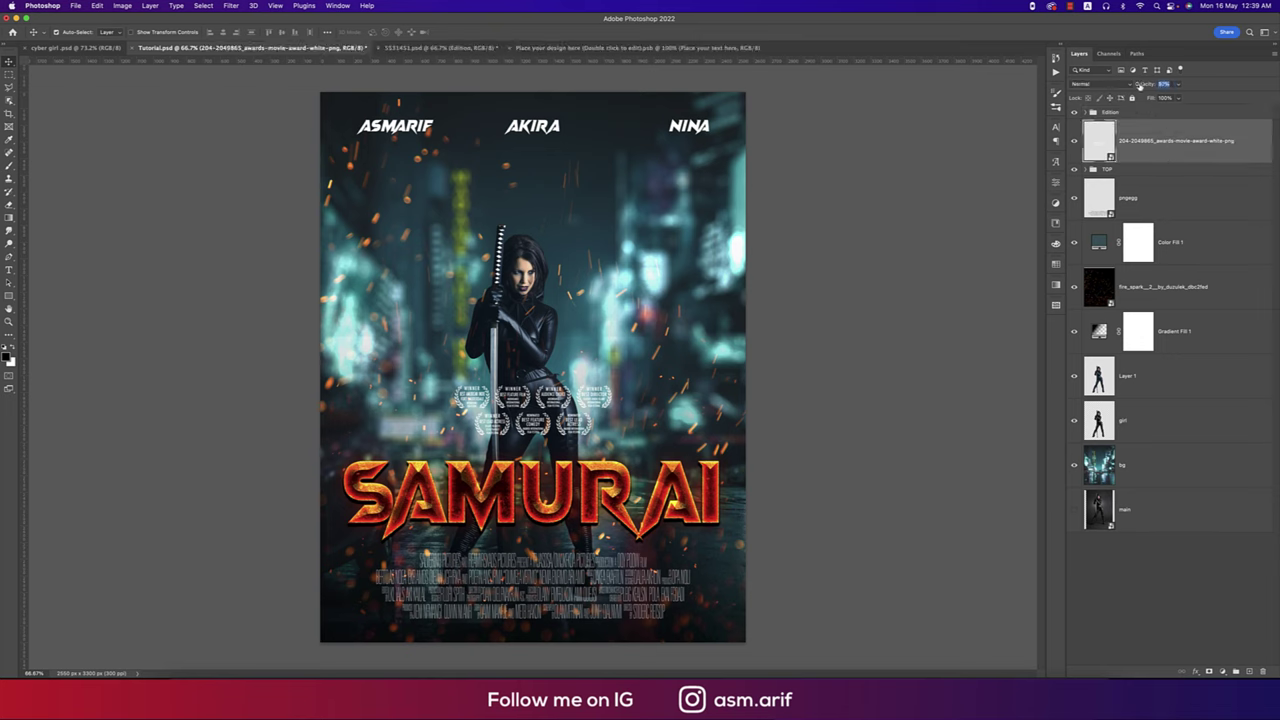
pyautogui.click(885, 330)
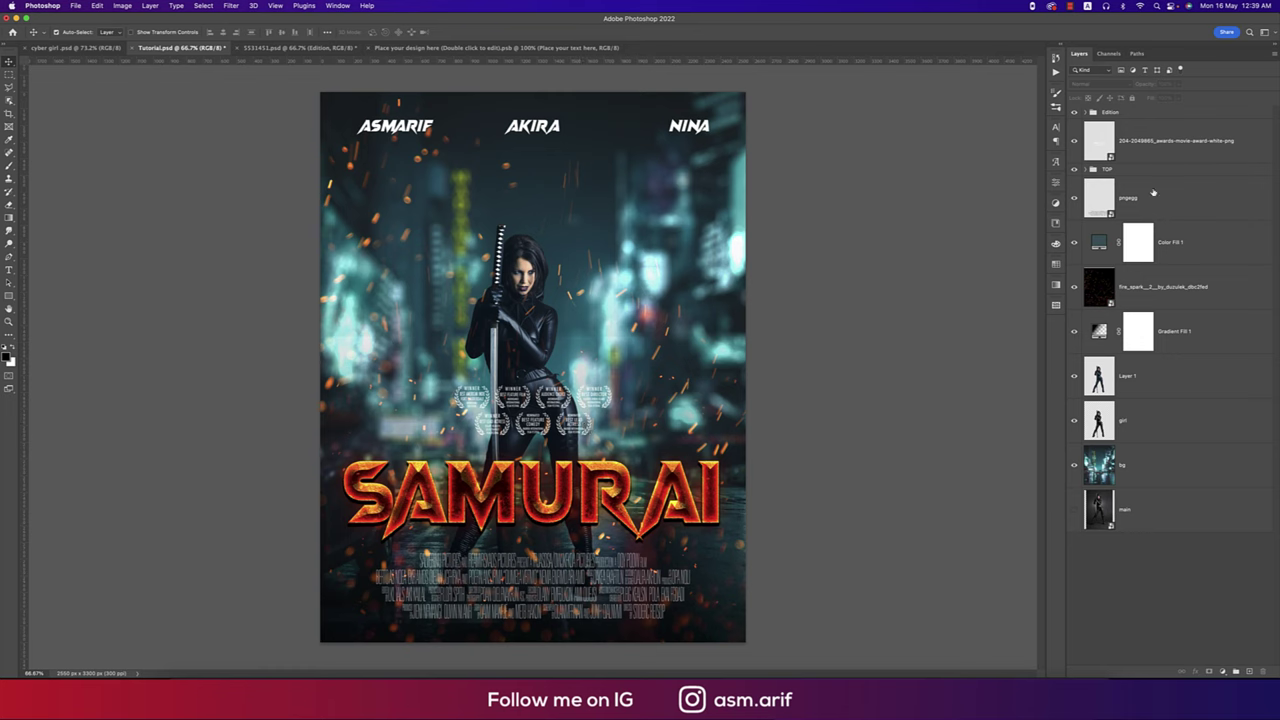
pyautogui.press('super+z')
pyautogui.press('super+t')
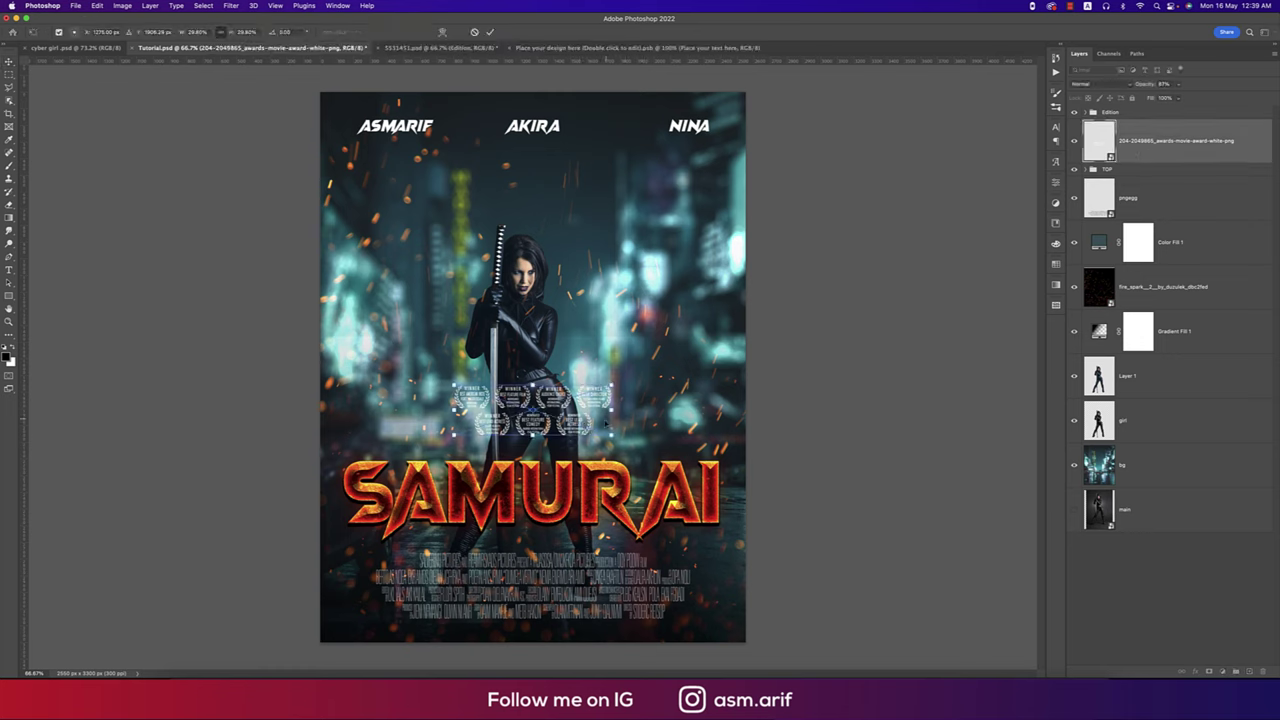
pyautogui.moveTo(611, 410); pyautogui.dragTo(640, 394)
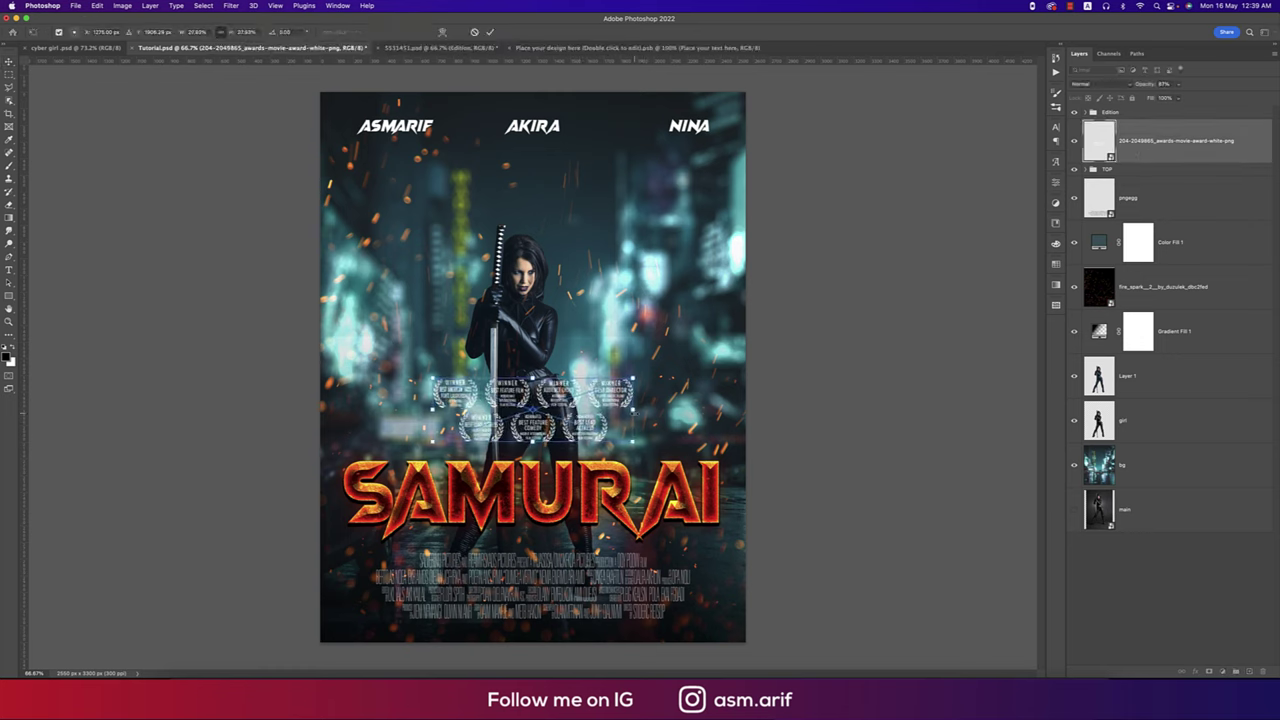
pyautogui.press('Return')
# Step: Rename the awards layer to 'award' and save the poster
pyautogui.doubleClick(1133, 145)
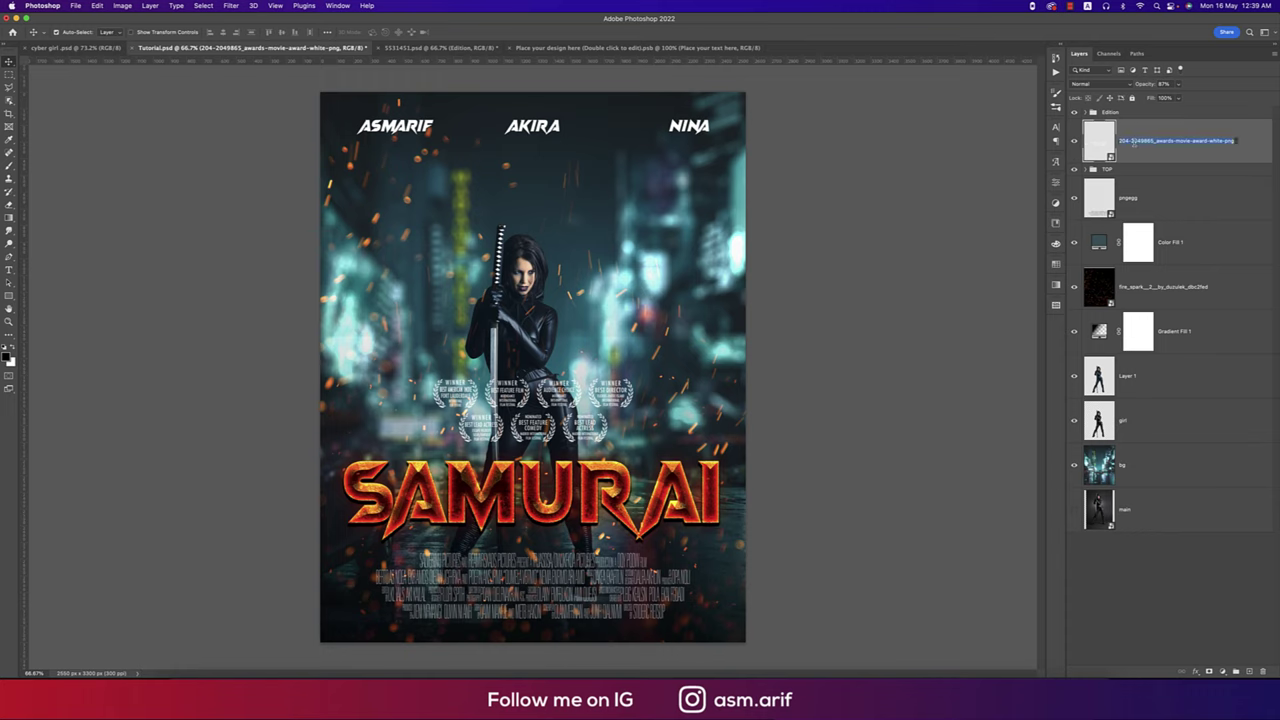
pyautogui.write('award')
pyautogui.press('Return')
pyautogui.press('super+s')
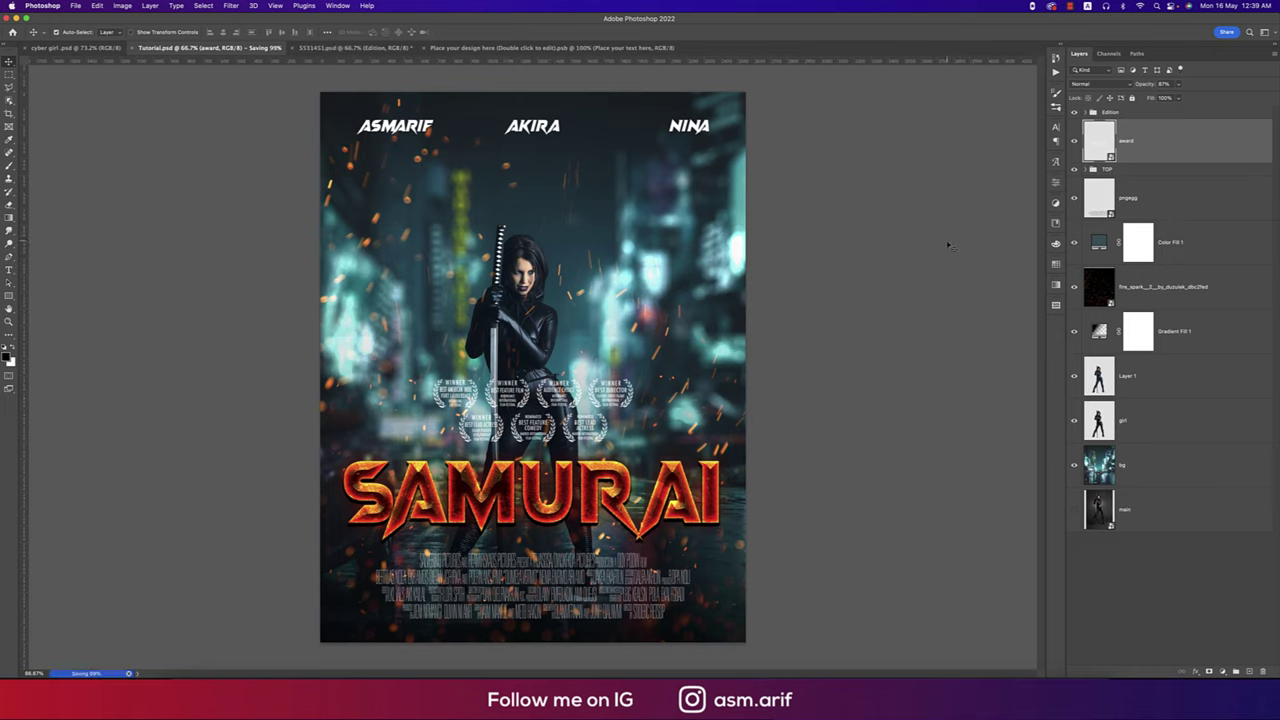
# Step: Save a JPEG copy of the poster, Tutorial copy.jpg at quality 10, to Downloads
pyautogui.click(78, 6)
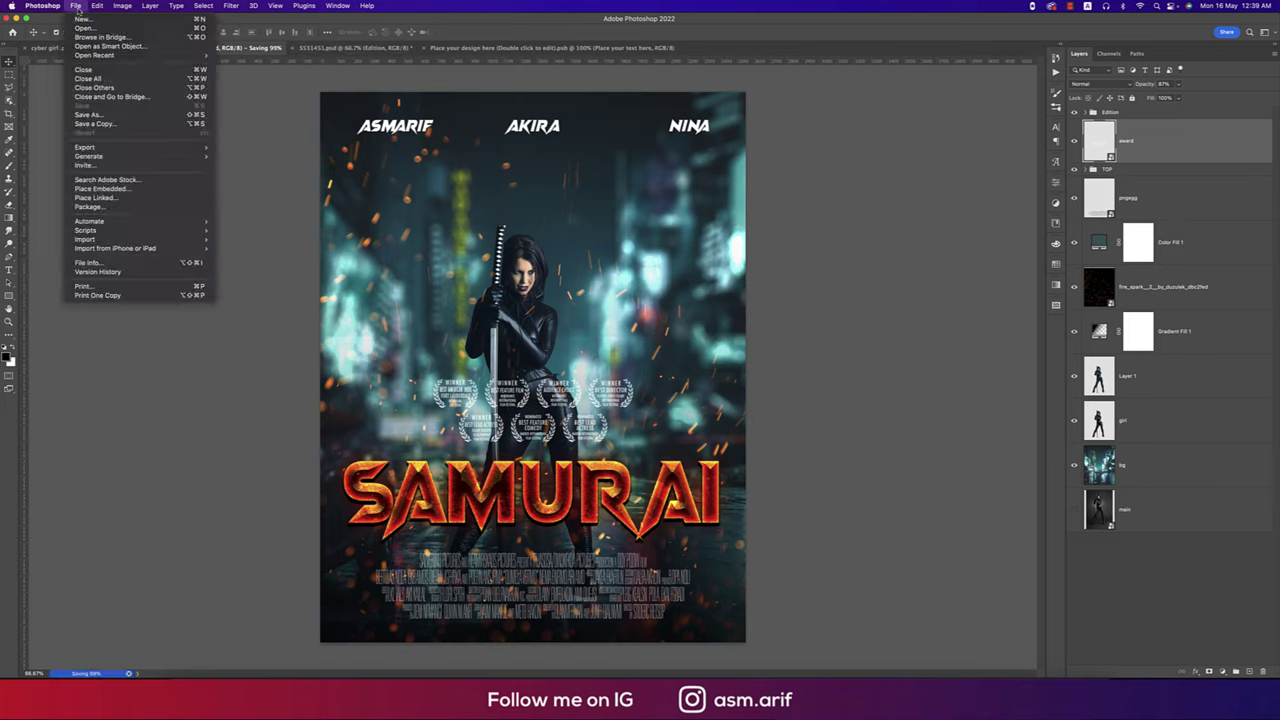
pyautogui.click(112, 124)
pyautogui.click(684, 262)
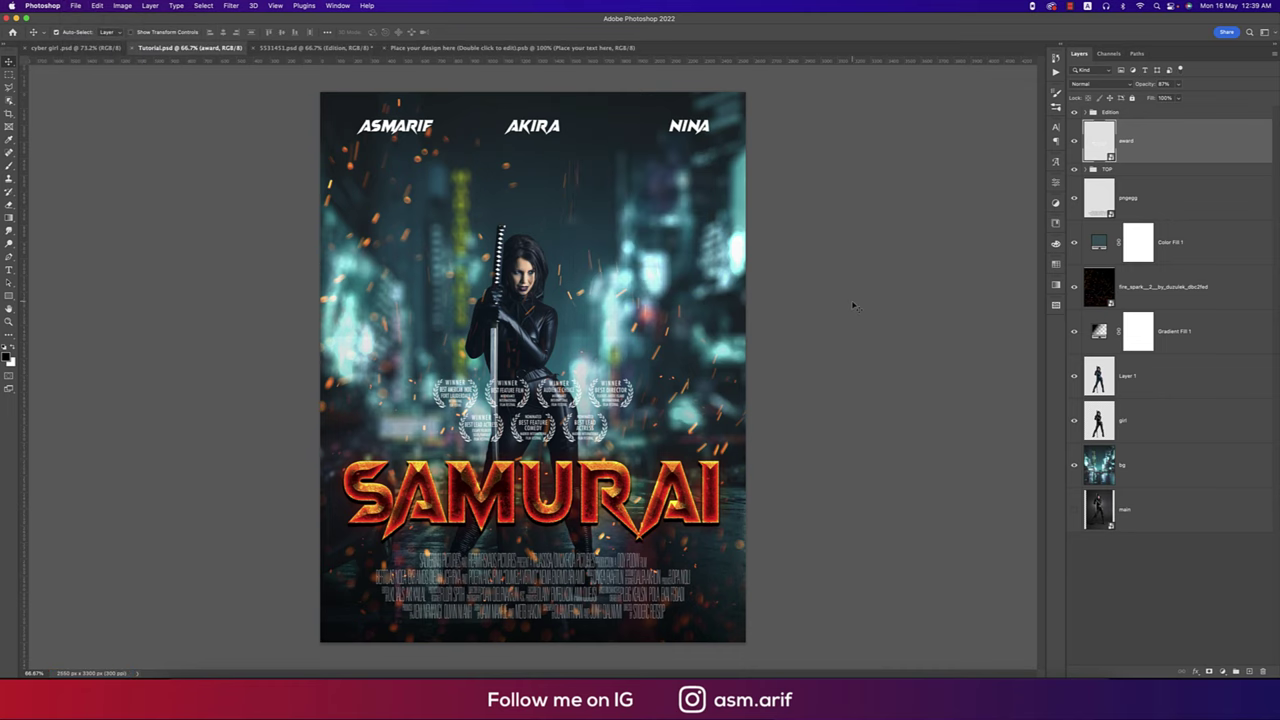
pyautogui.click(84, 10)
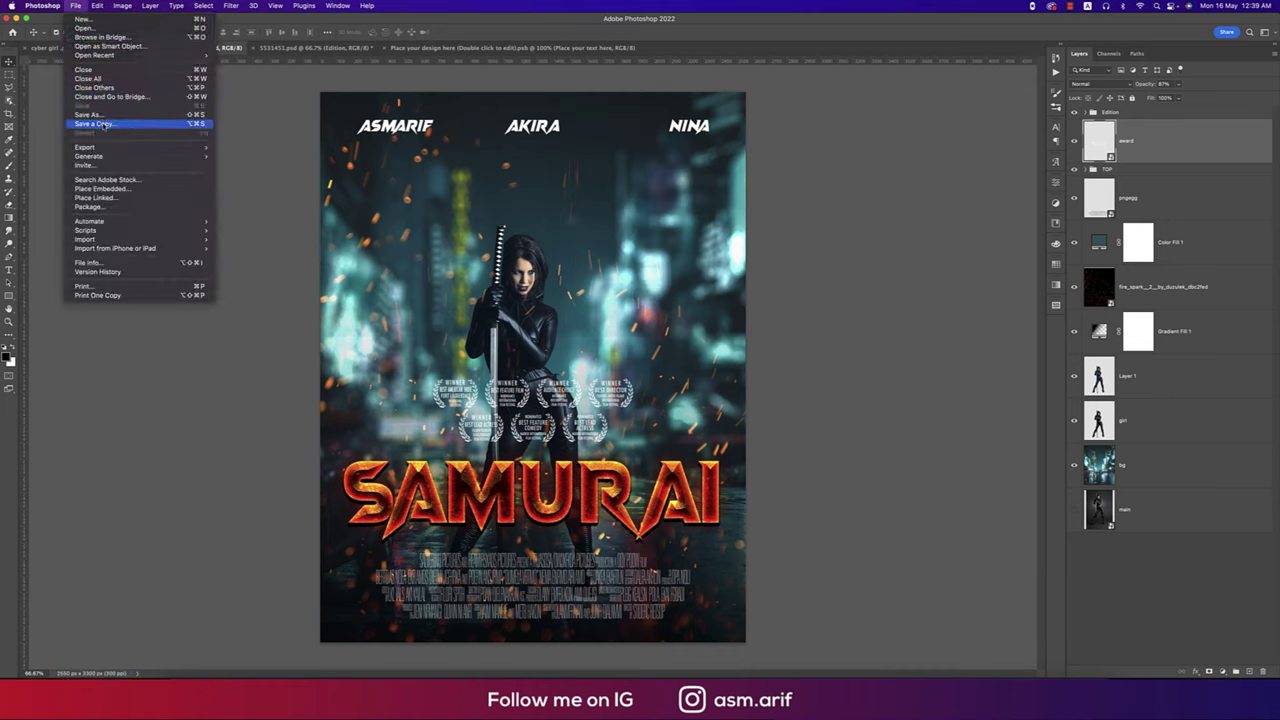
pyautogui.click(112, 124)
pyautogui.click(660, 372)
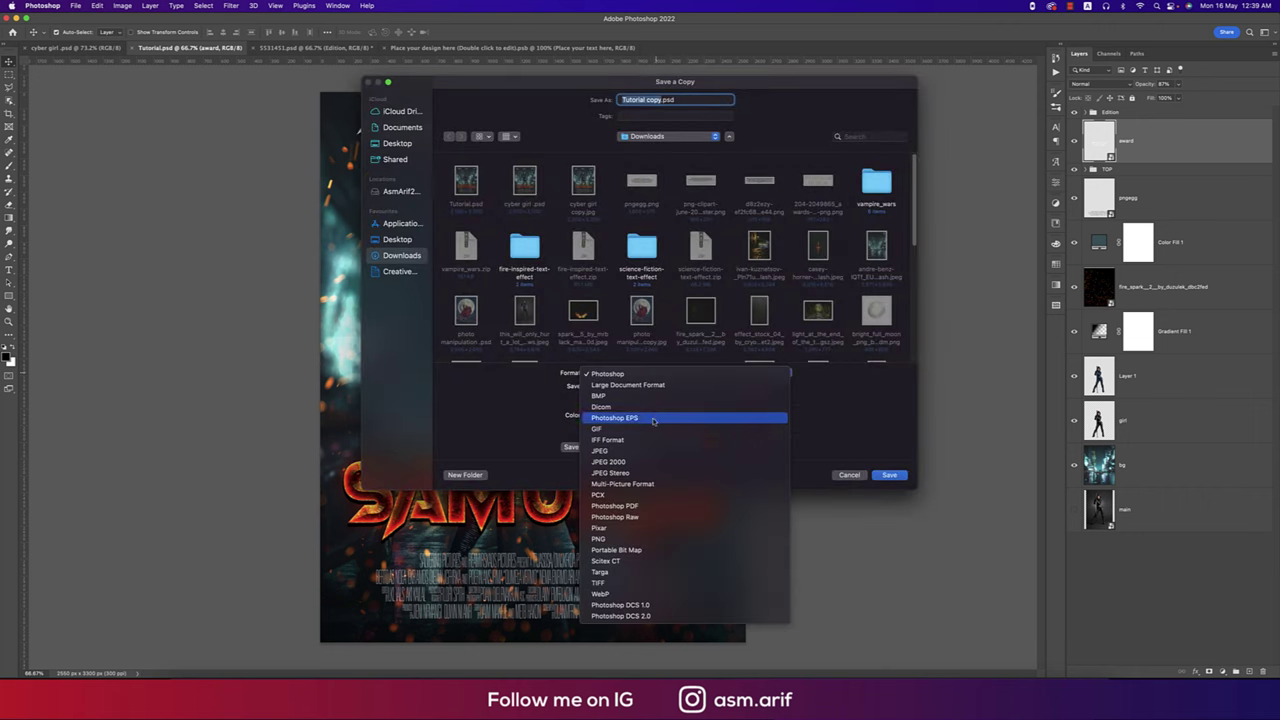
pyautogui.click(655, 453)
pyautogui.click(890, 475)
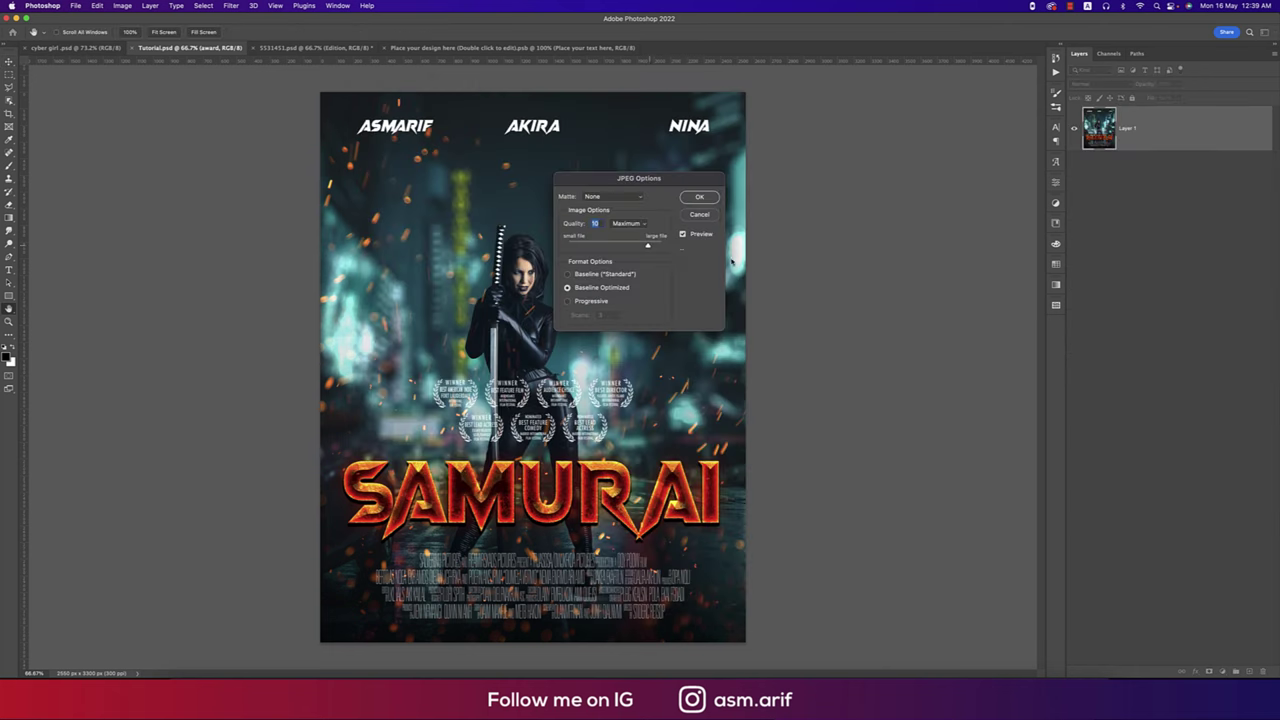
pyautogui.click(699, 197)
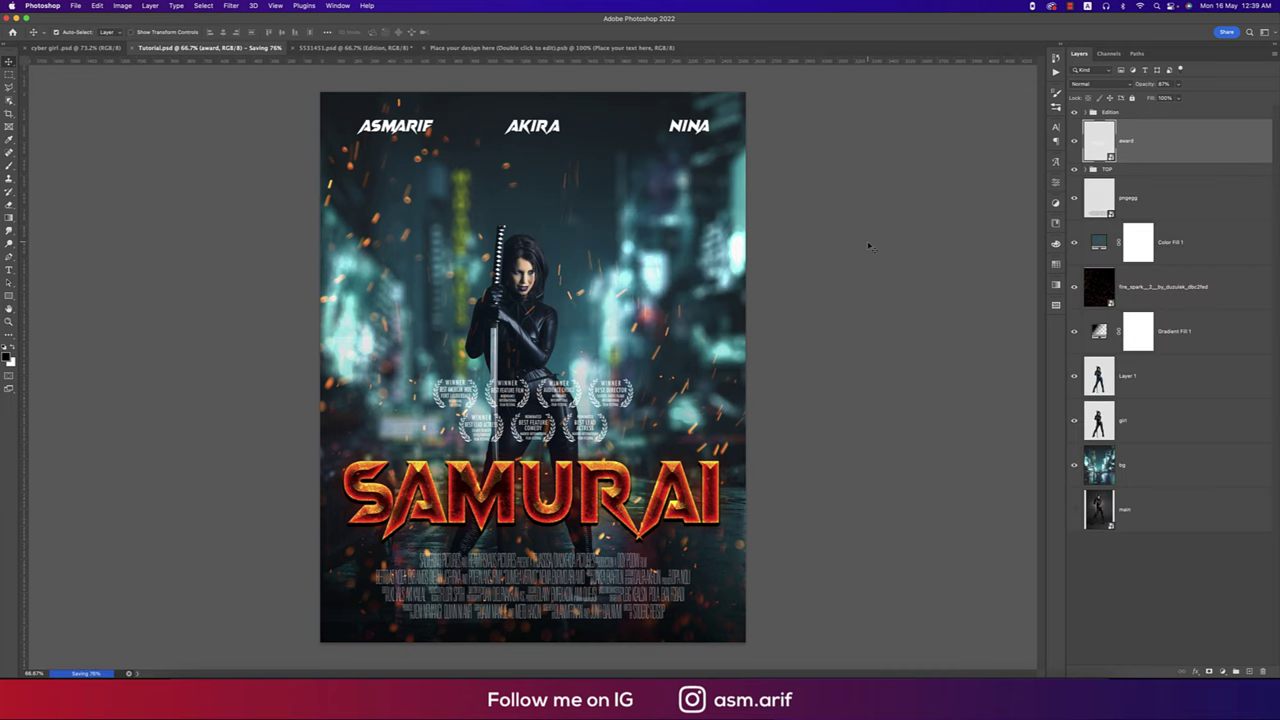